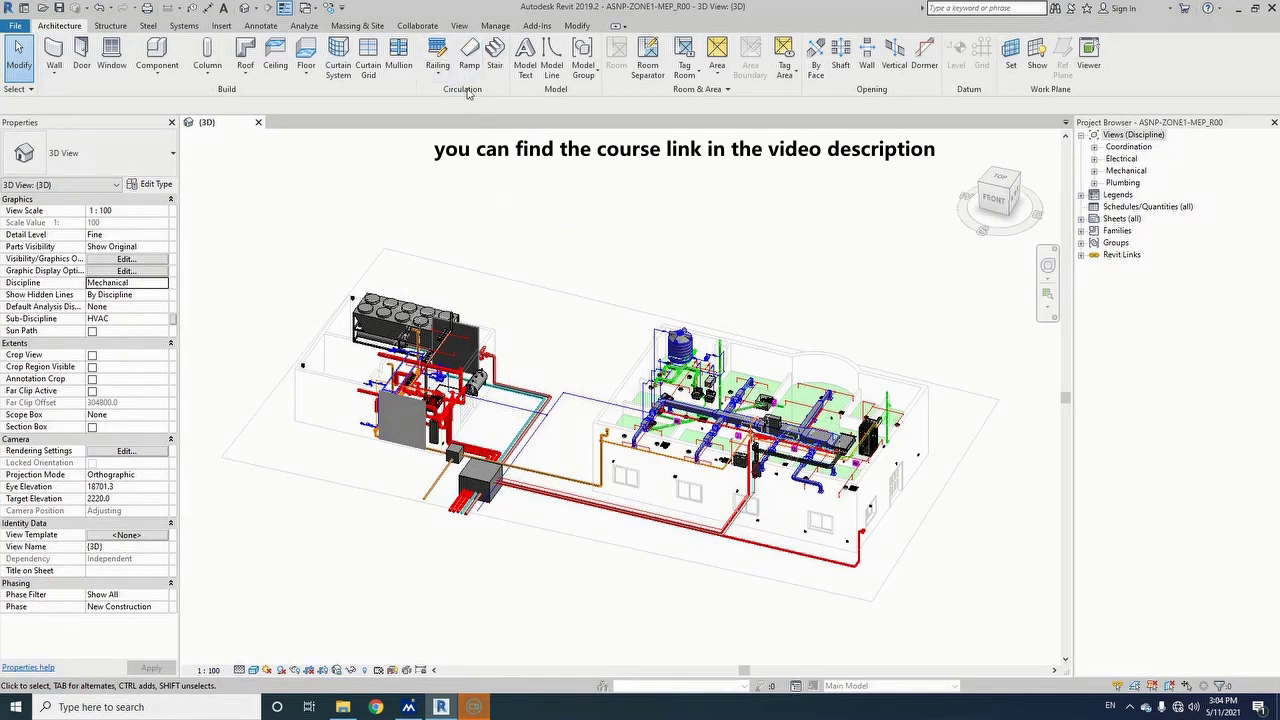
- Look over the schedule types in the View tab's Schedules dropdown, then close the list without creating one
click(459, 25)
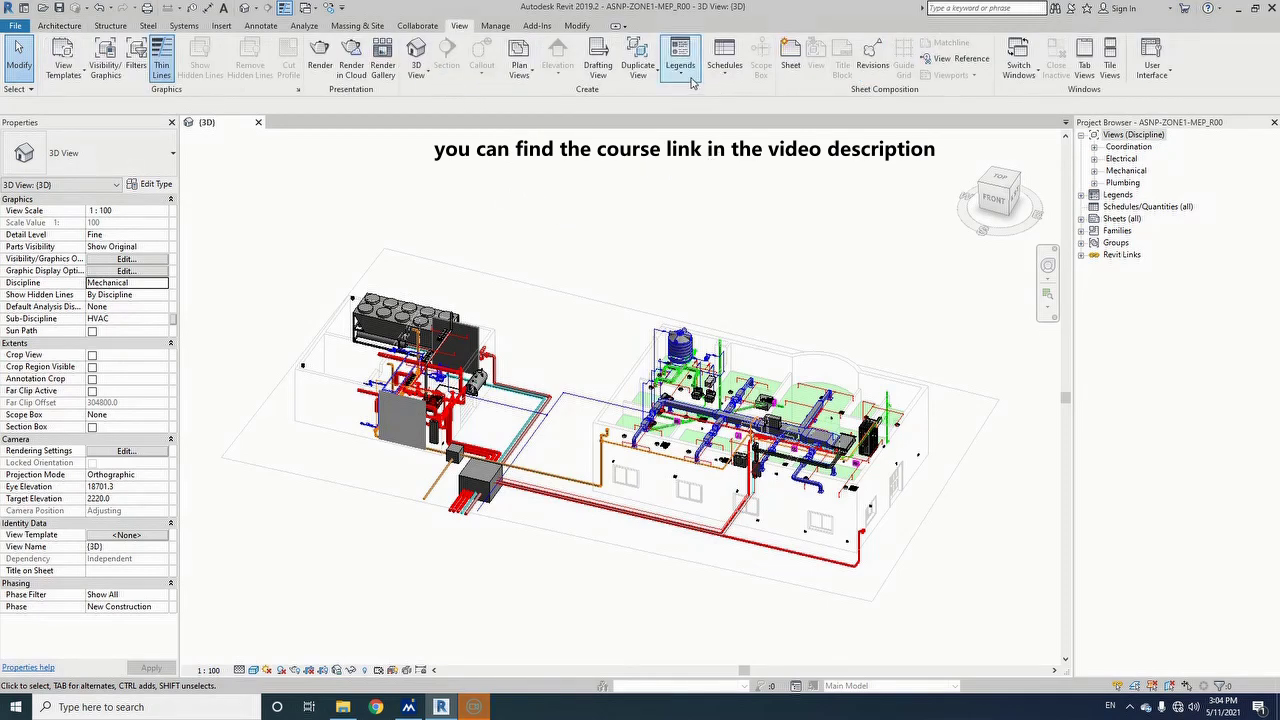
click(724, 65)
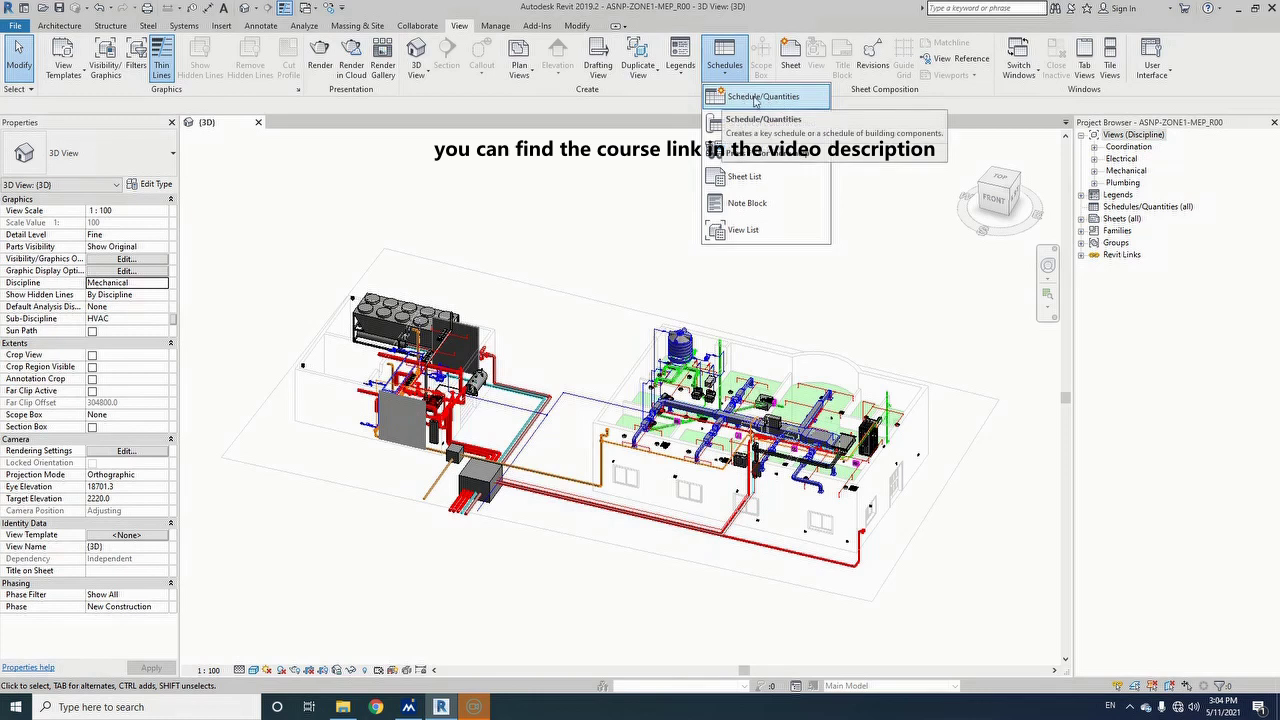
click(889, 189)
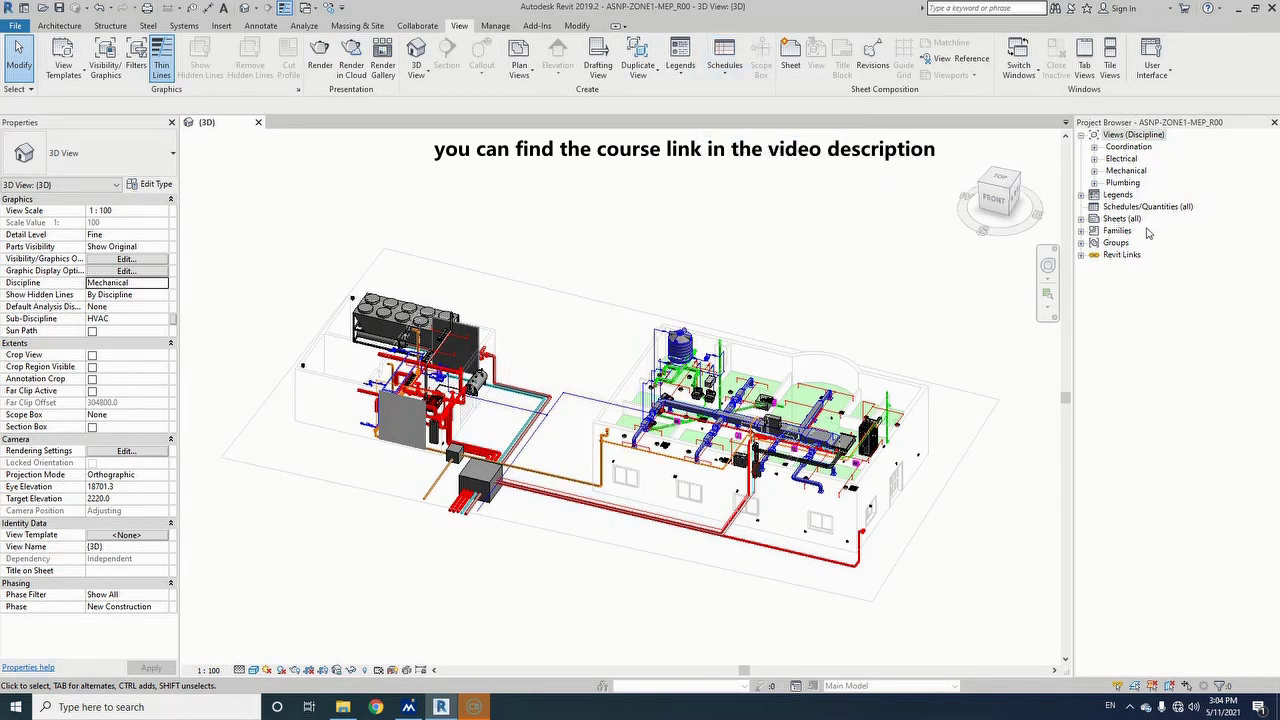
- Create a new schedule for the Ducts category, named Duct Schedule, from the Project Browser
right_click(1121, 209)
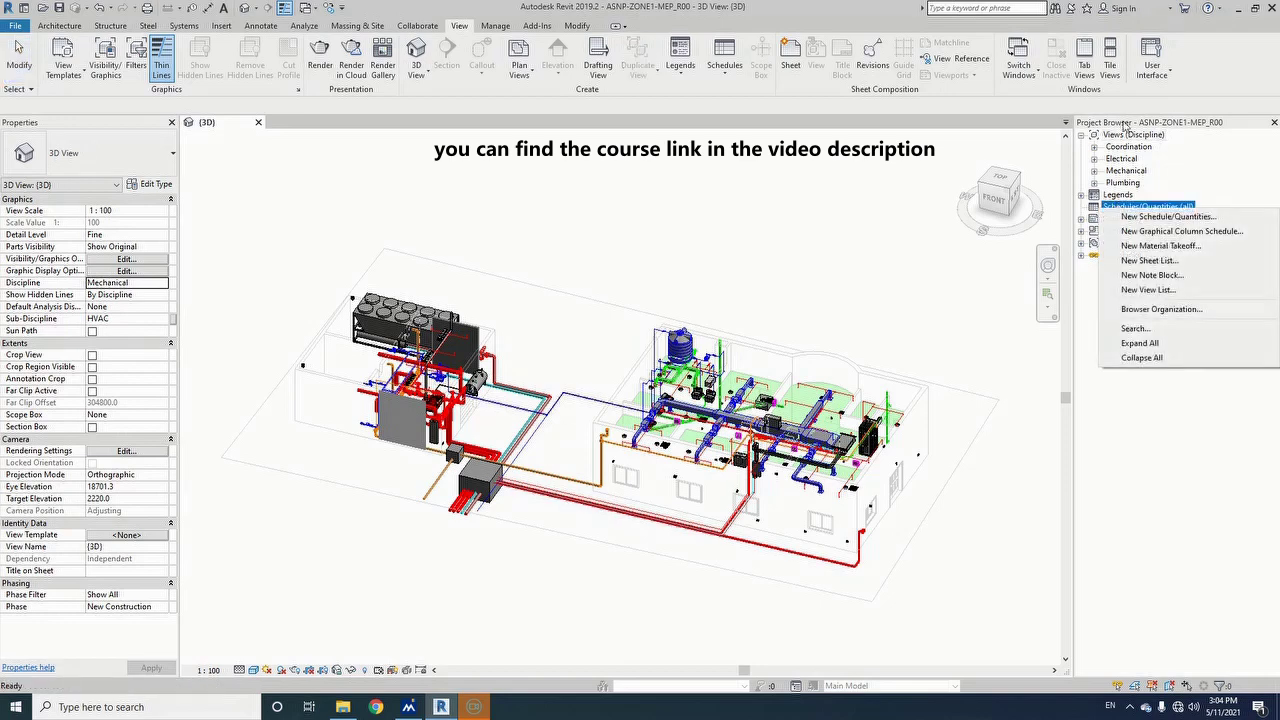
click(1147, 217)
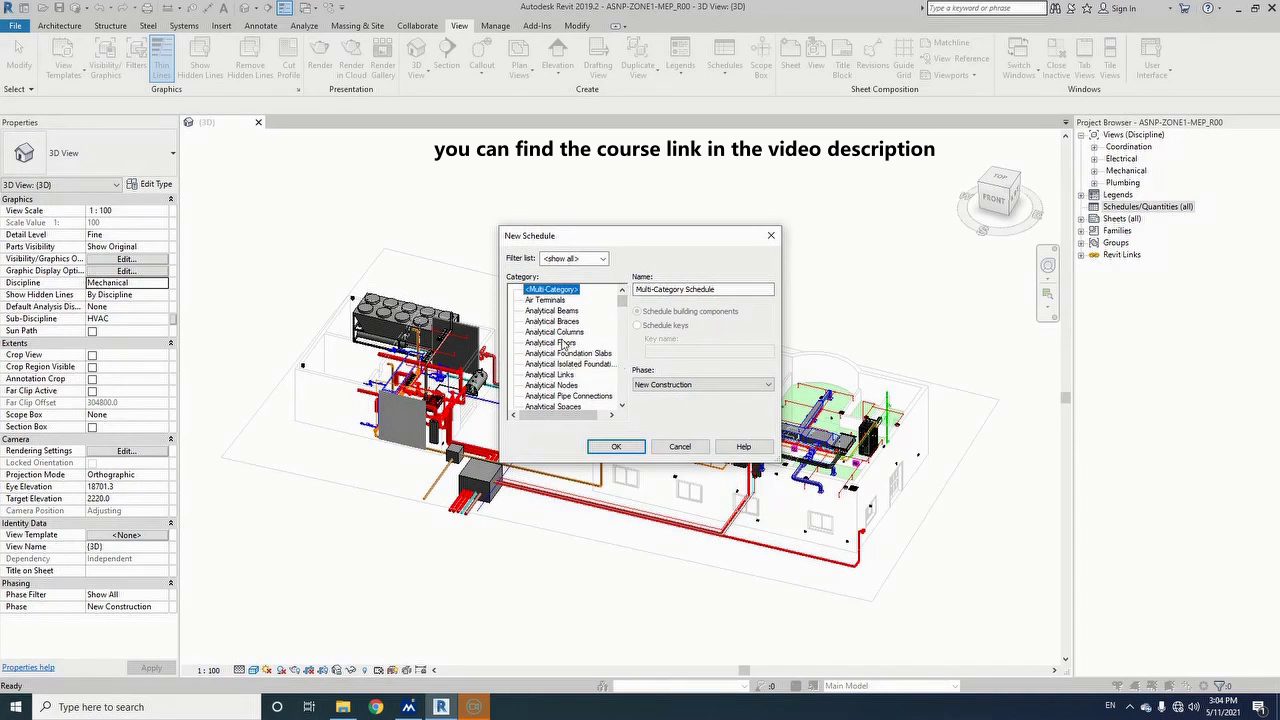
click(562, 343)
key(d)
scroll(562, 343, down, 2)
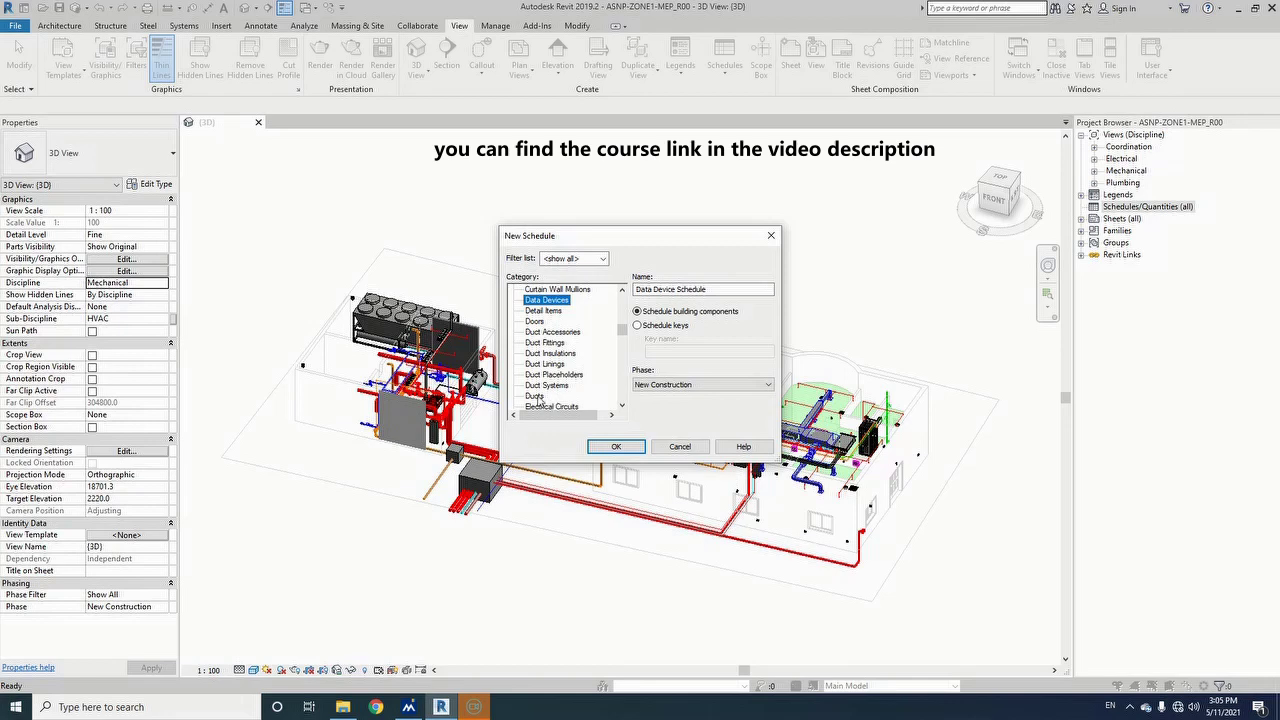
click(537, 397)
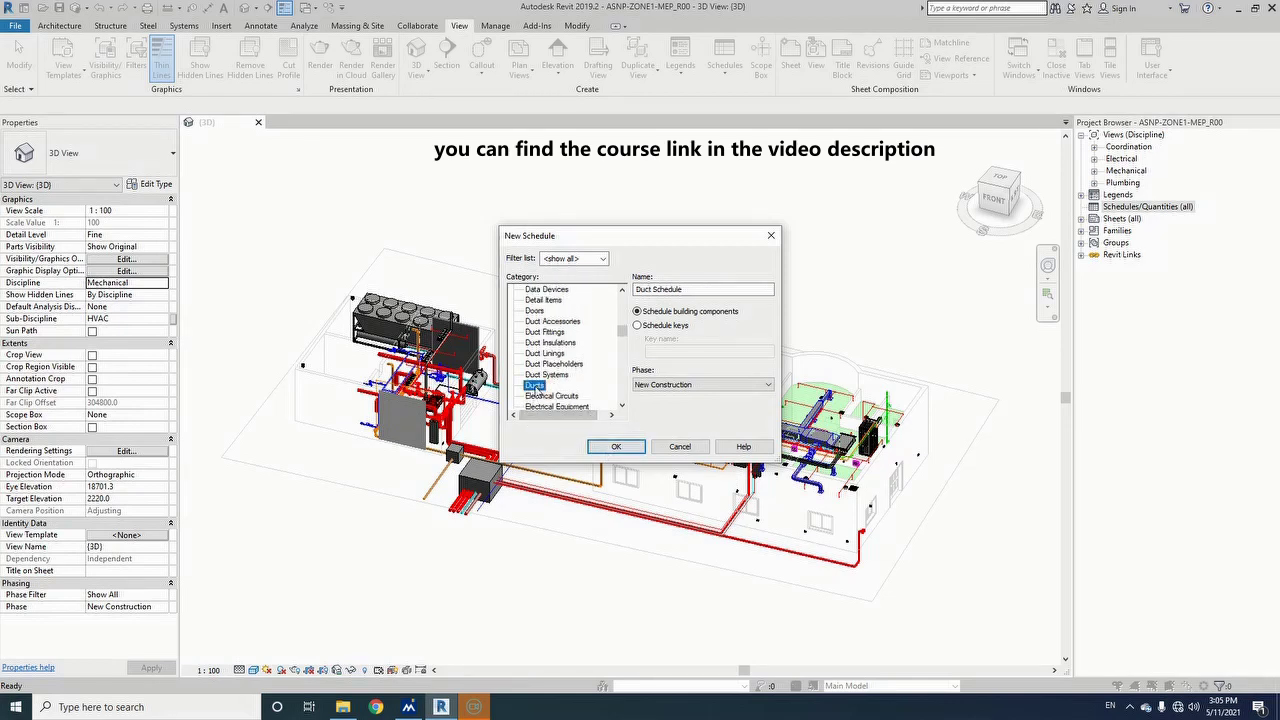
click(620, 449)
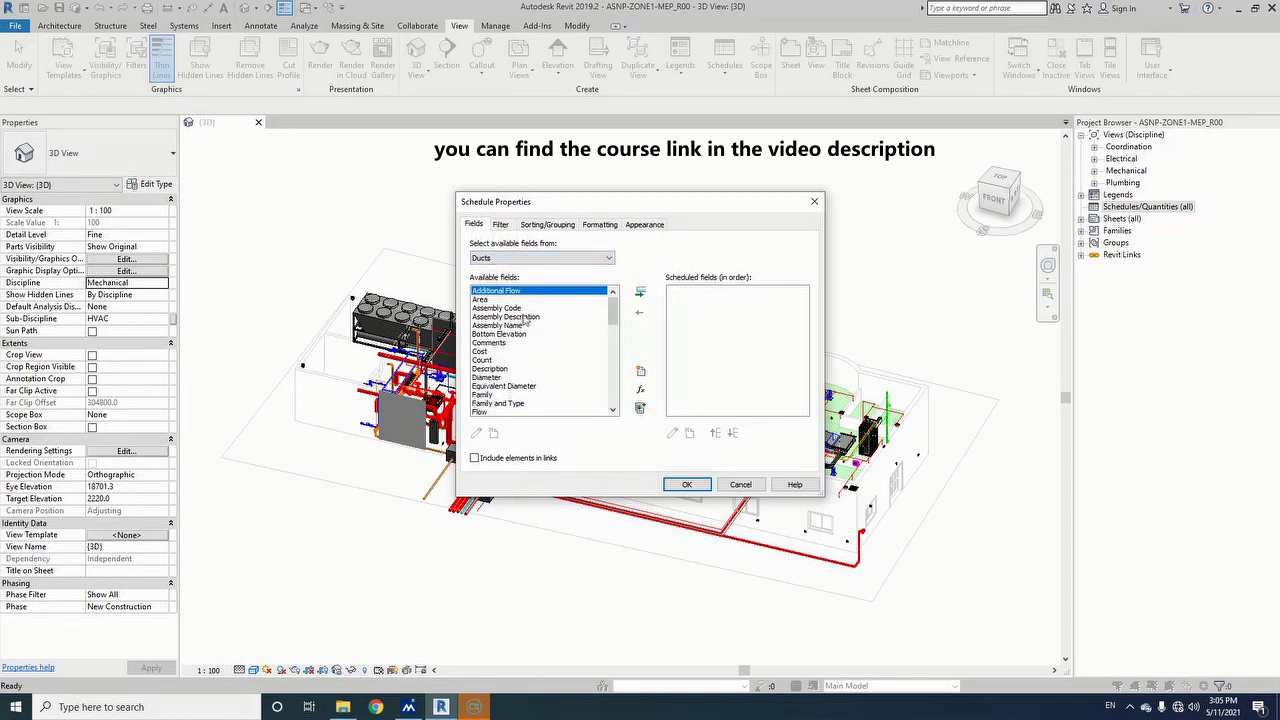
- Add Family and Type and Width to the schedule's scheduled fields
scroll(539, 380, down, 1)
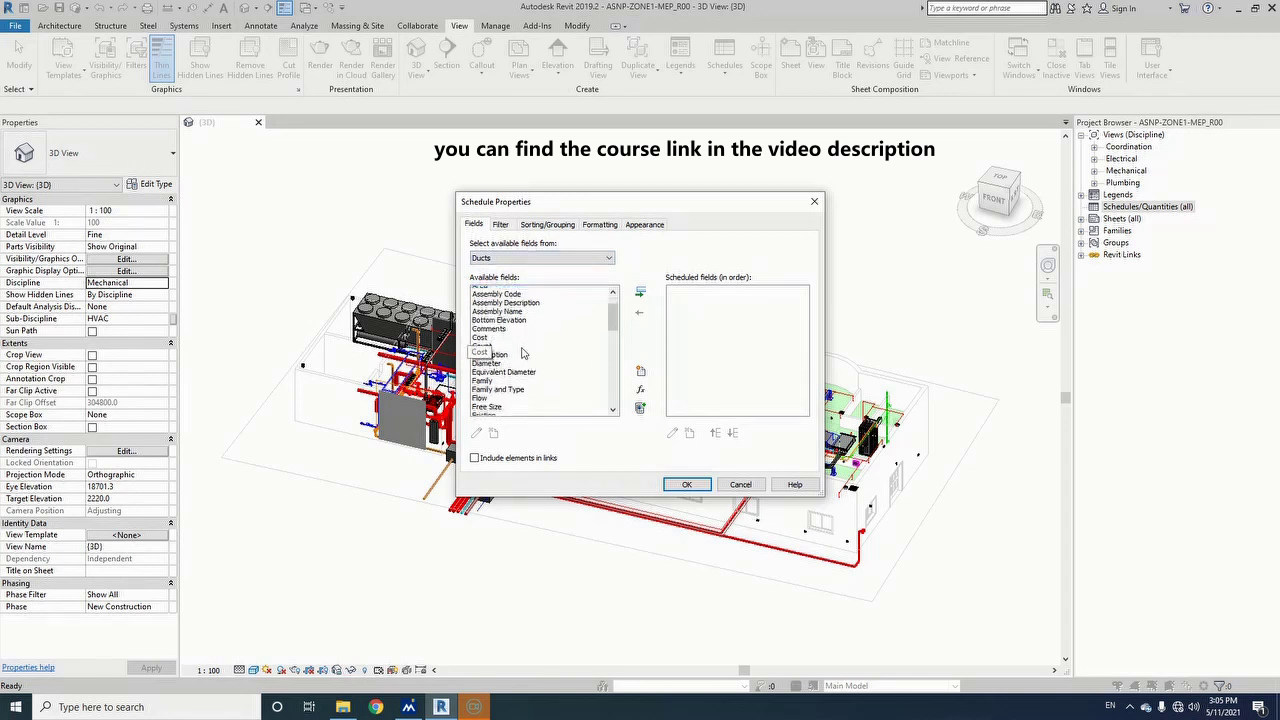
click(515, 377)
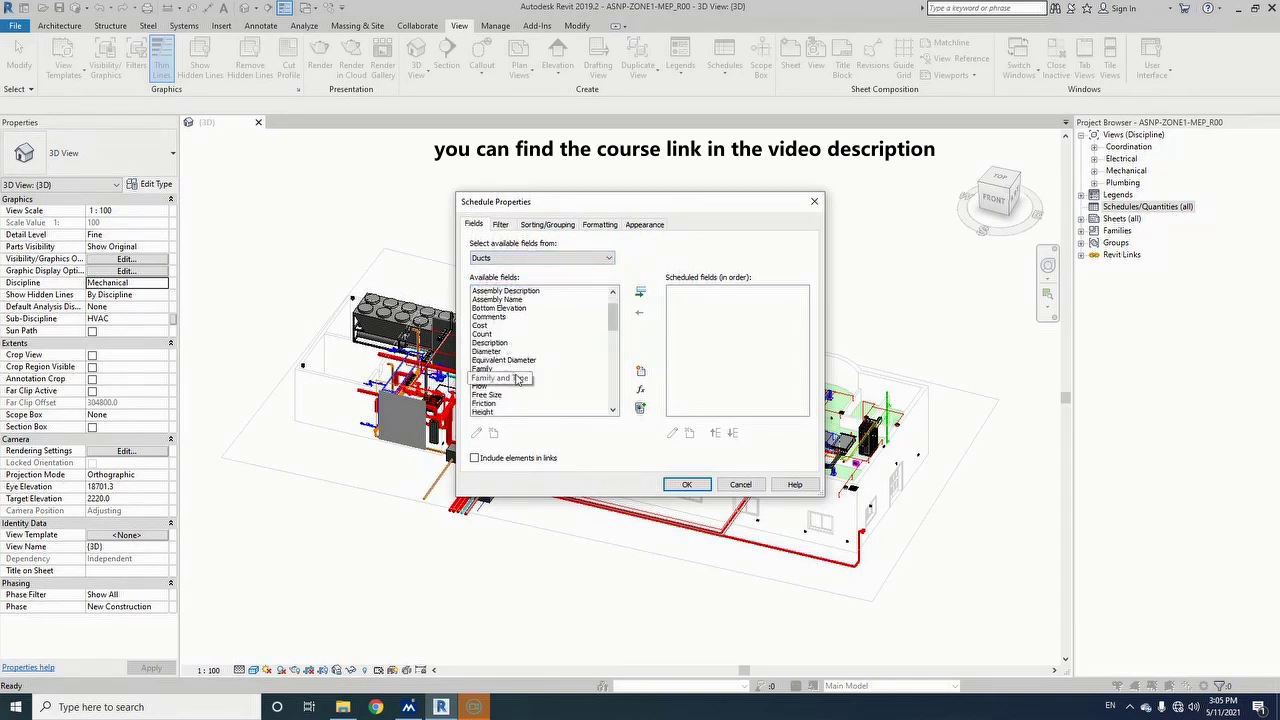
click(640, 291)
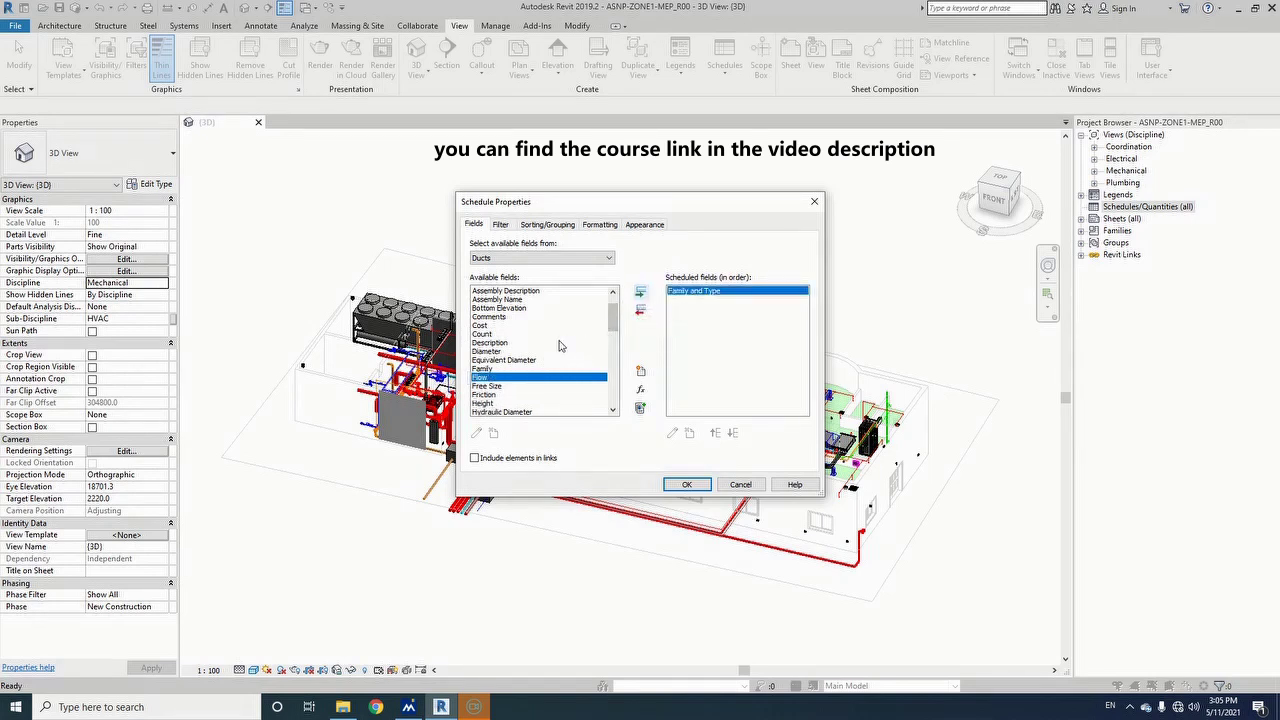
click(537, 361)
key(Home)
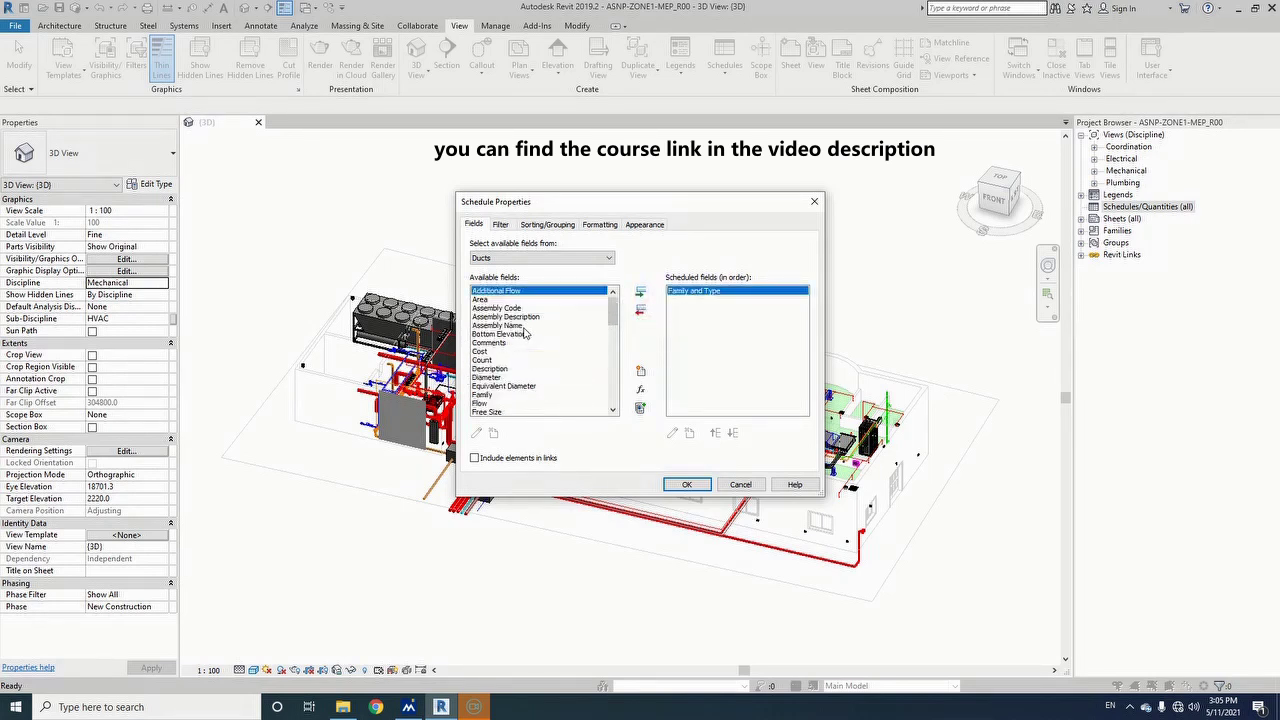
key(e)
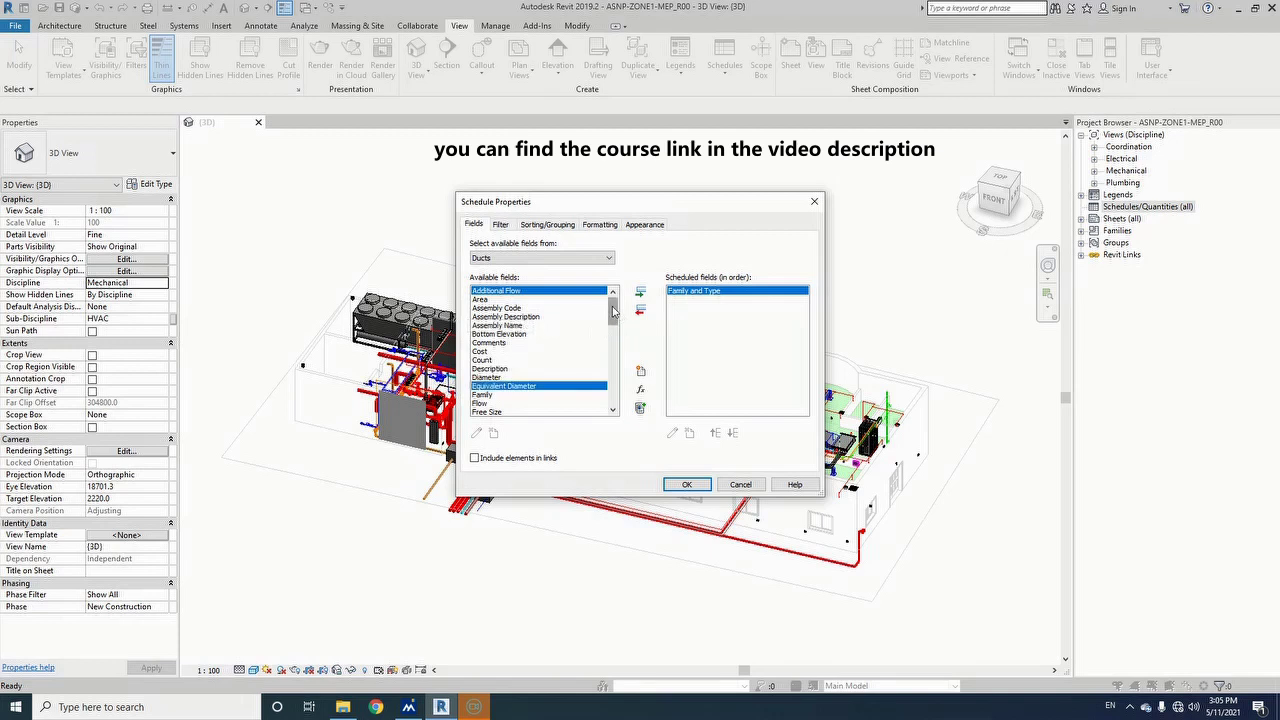
key(End)
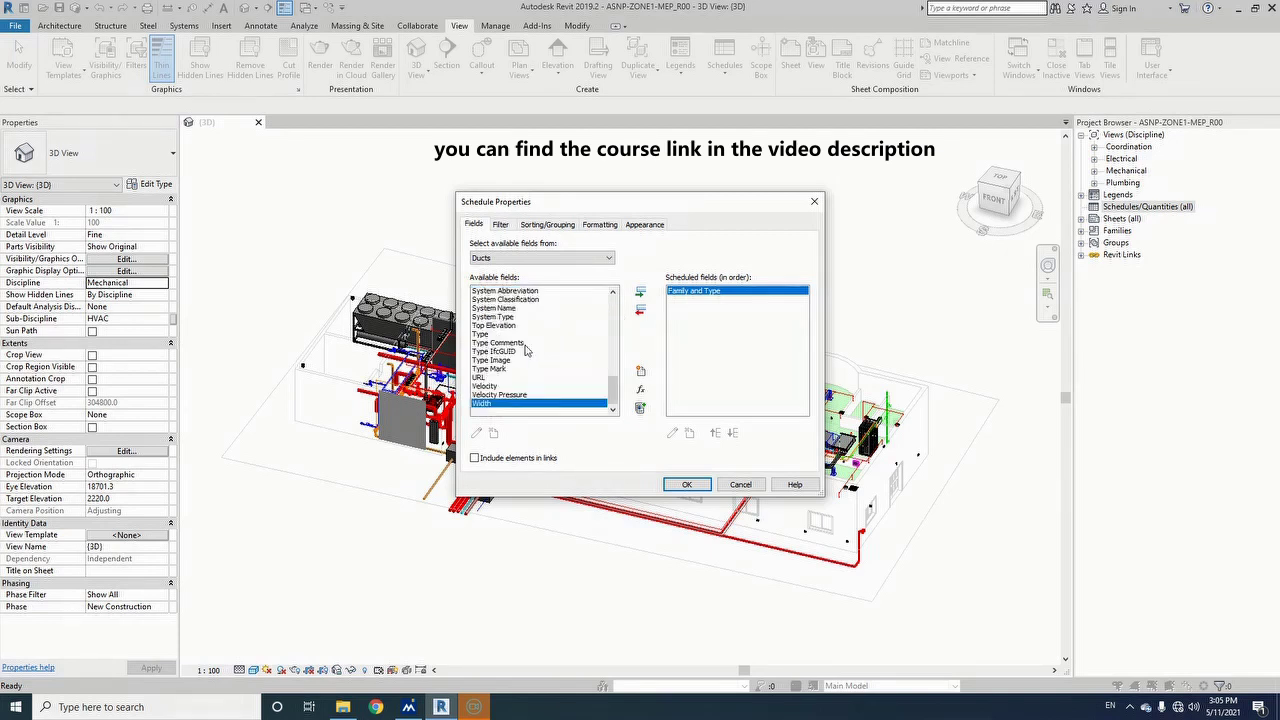
click(640, 291)
- Add Height and Area columns and display the Duct Schedule
click(523, 360)
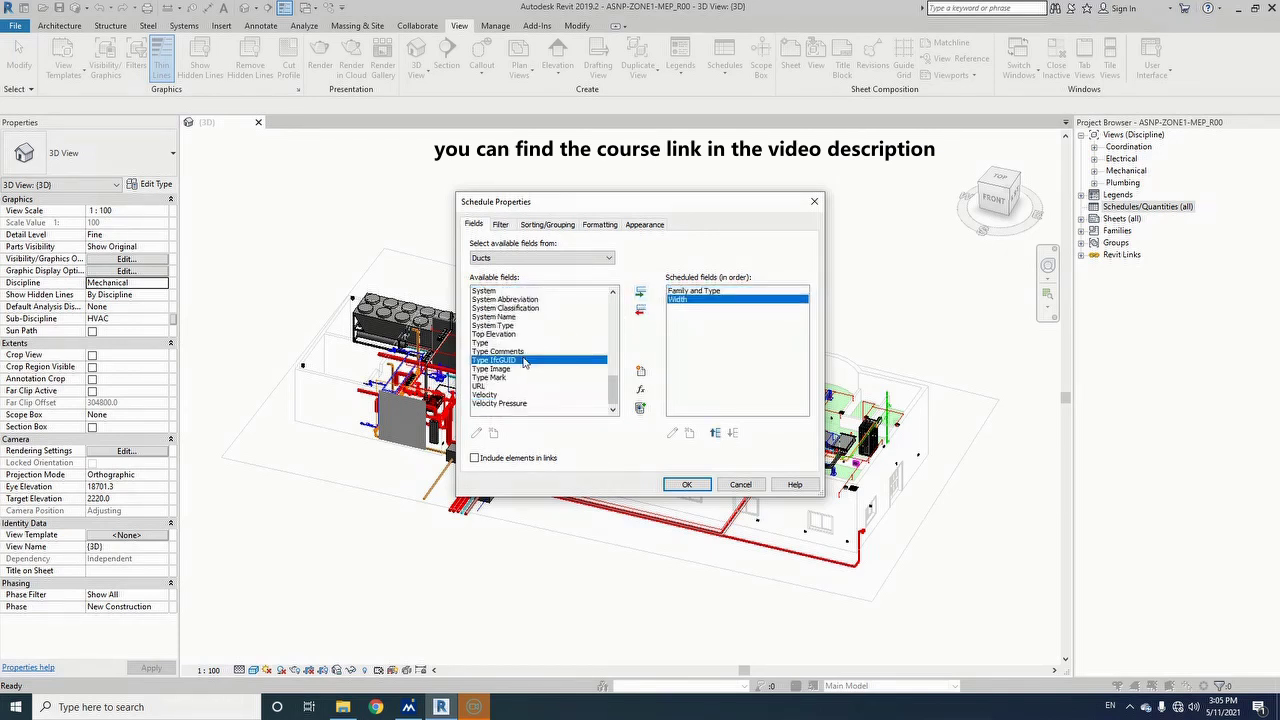
key(h)
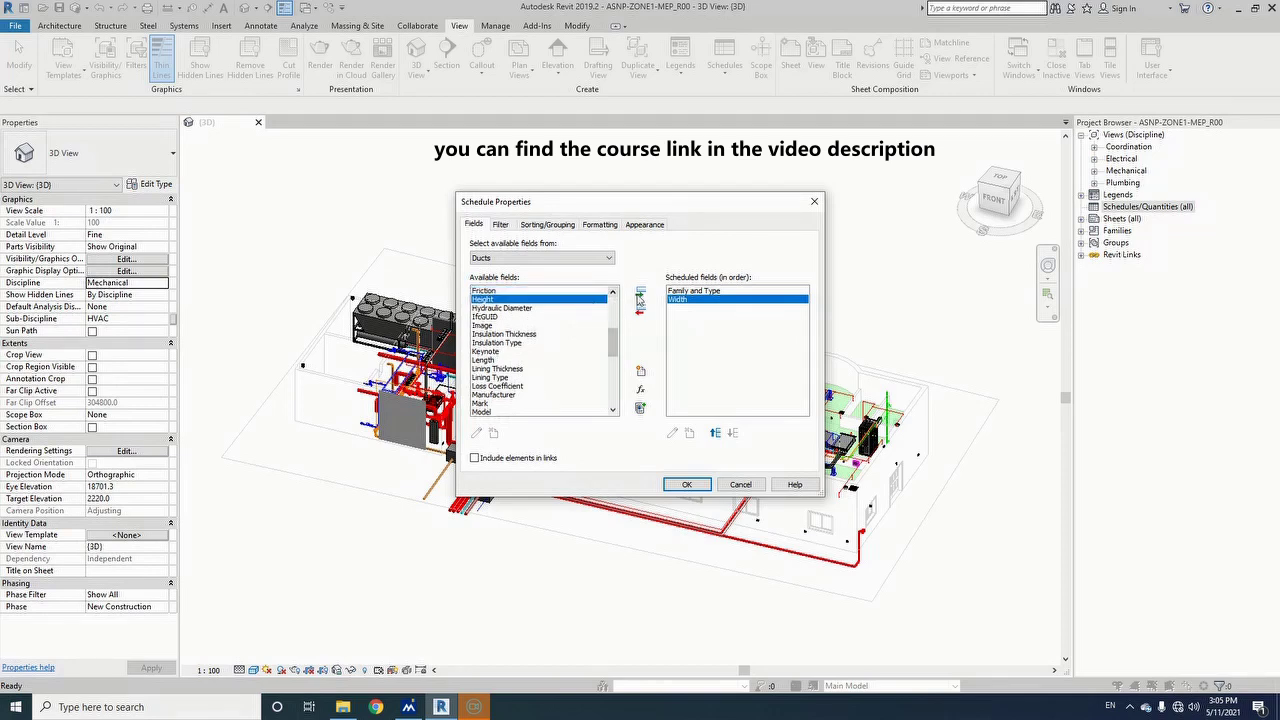
click(640, 292)
click(519, 343)
key(a)
key(a)
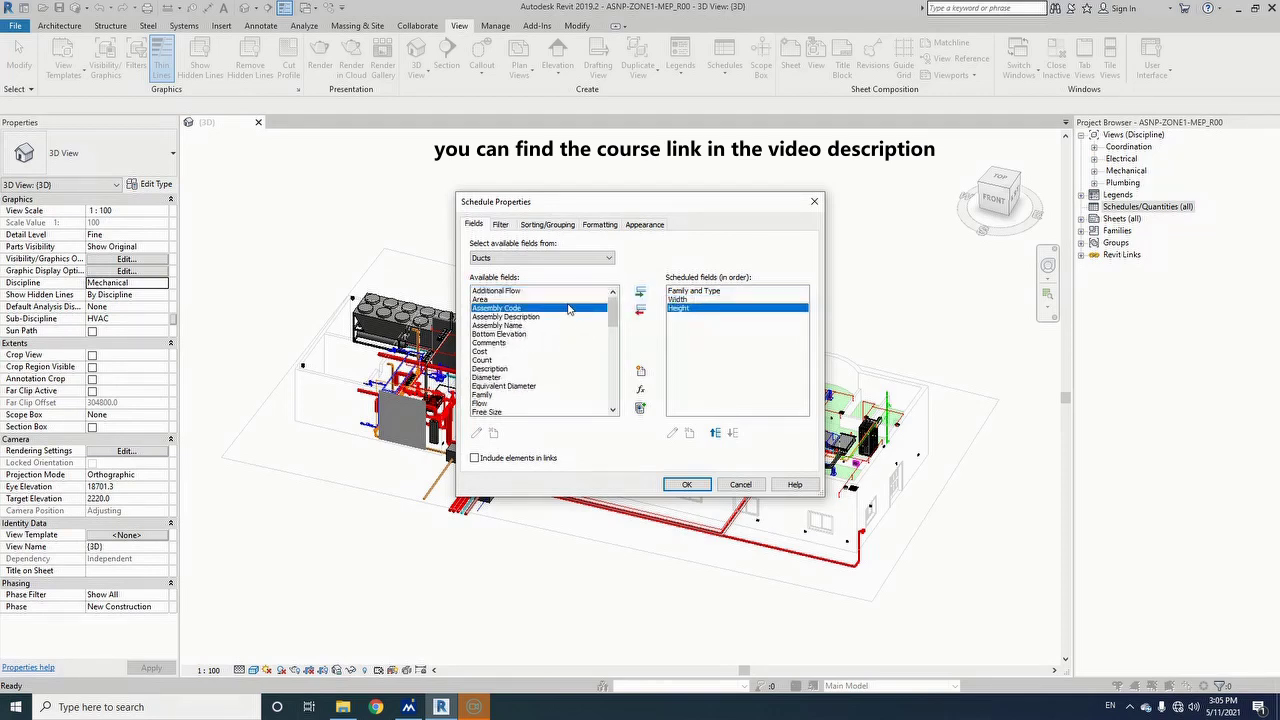
click(640, 291)
click(686, 484)
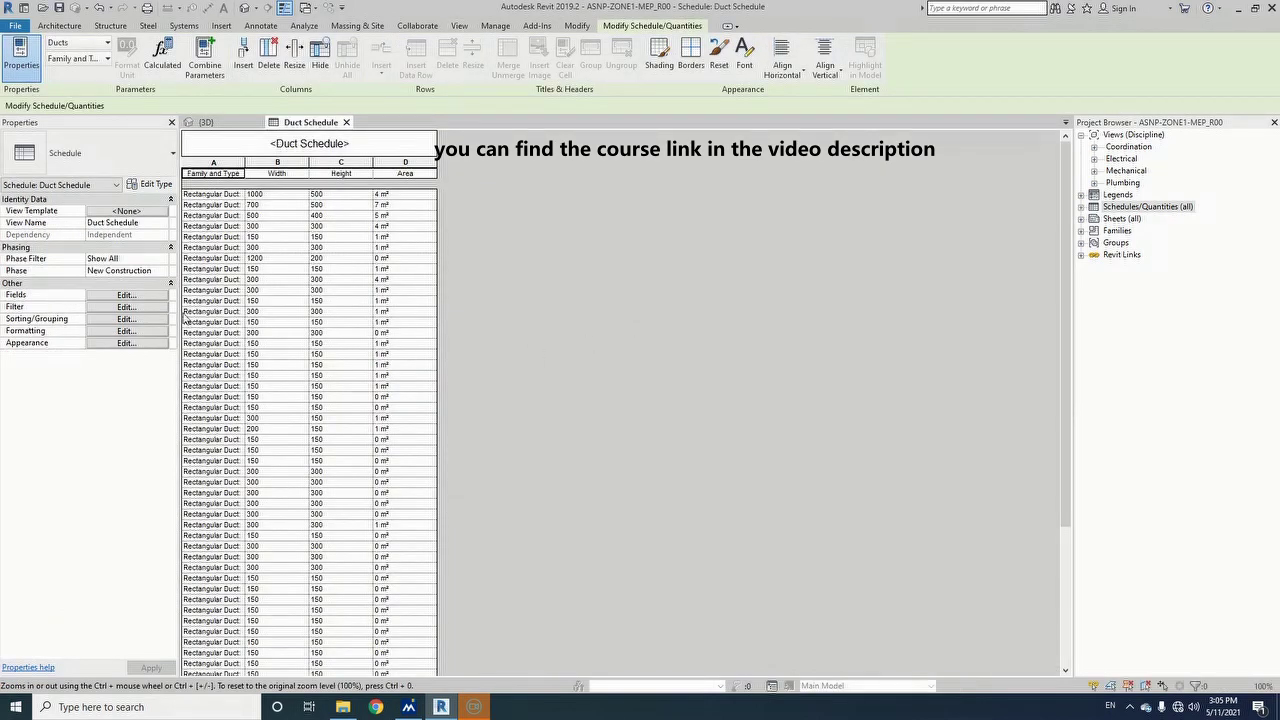
- Reopen the Duct Schedule's Fields list, browse the available duct fields, and start a new calculated value
click(157, 298)
scroll(560, 360, down, 4)
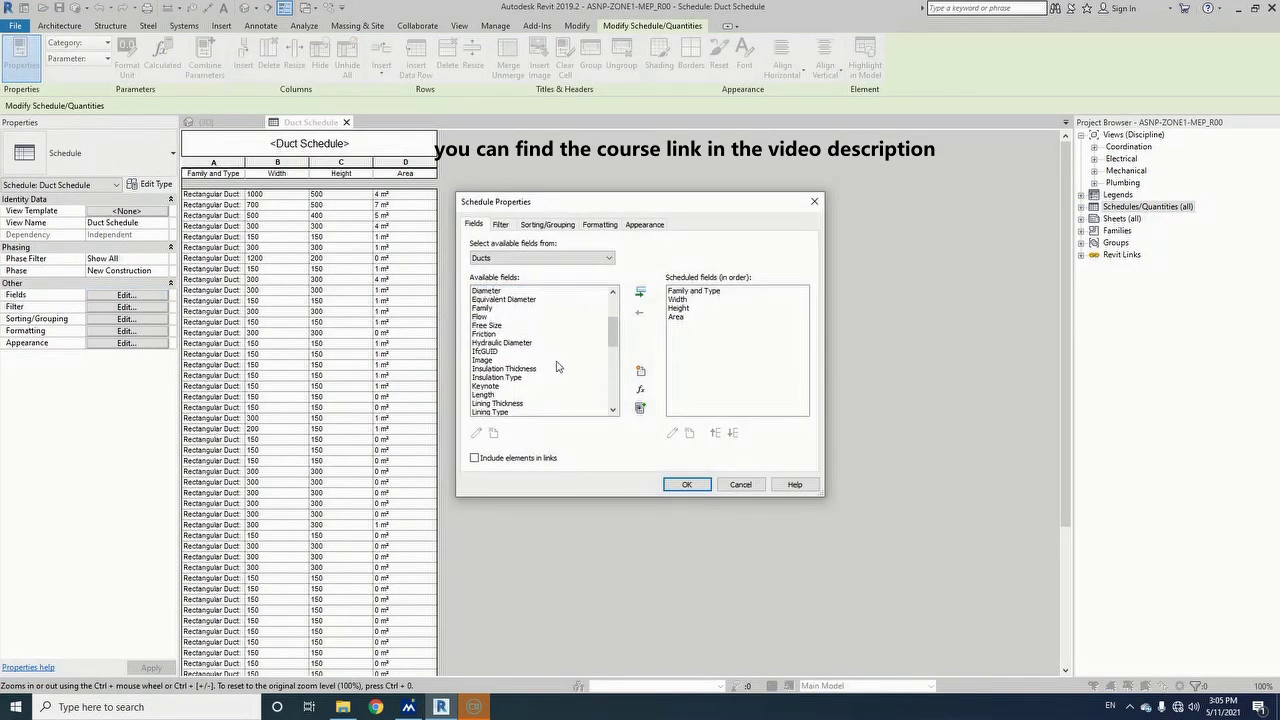
click(520, 351)
drag(616, 334, 609, 288)
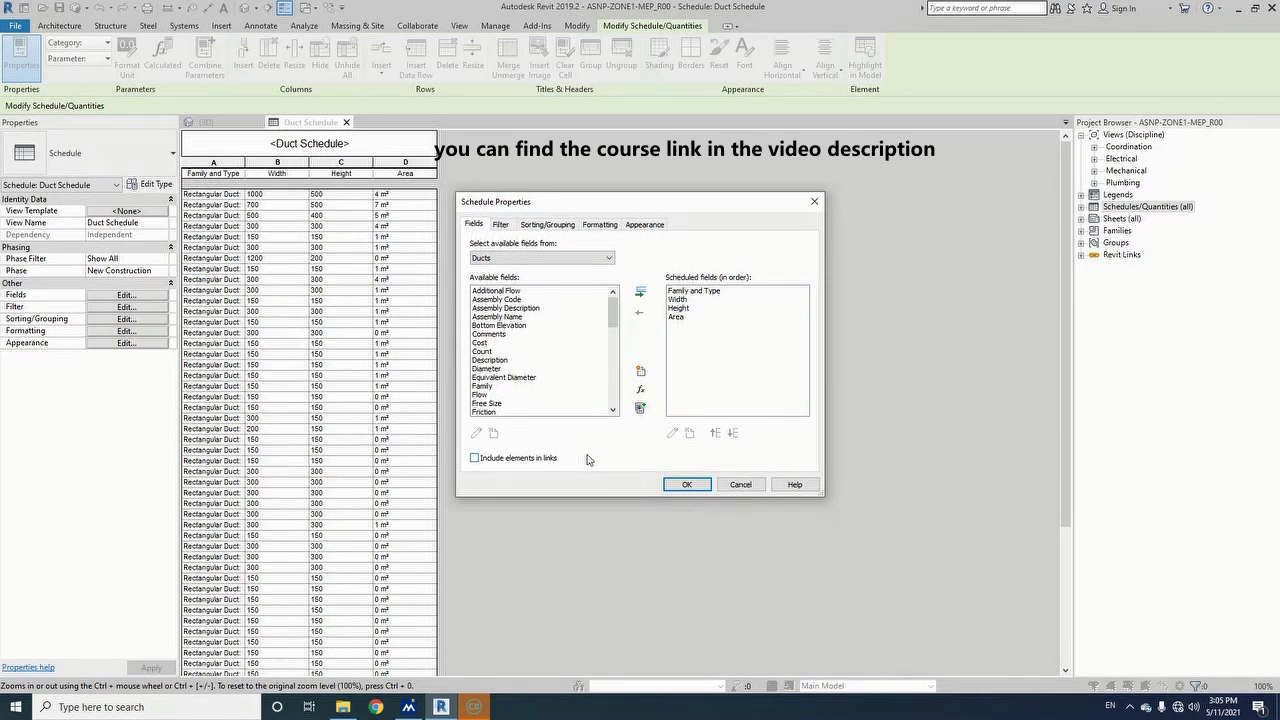
click(641, 391)
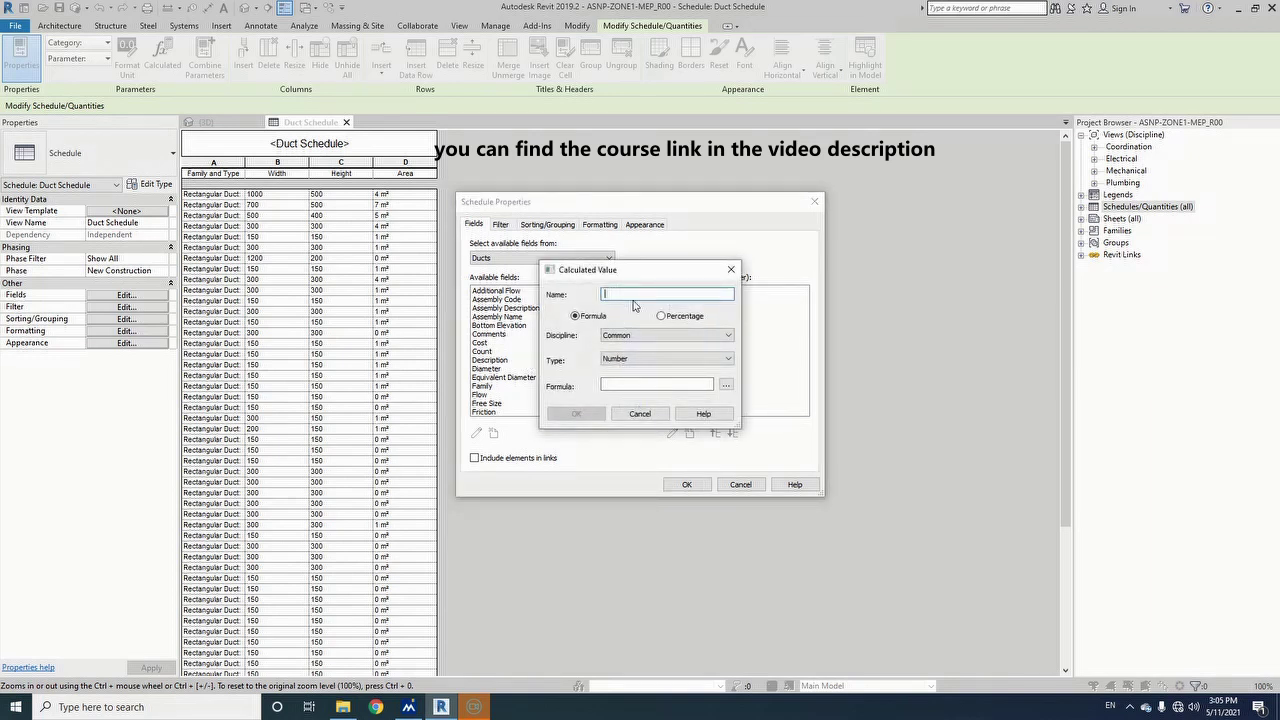
- Define calculated field Largest Size as a Length with formula if(Width>Height,Width,Height)
text(Largest Size)
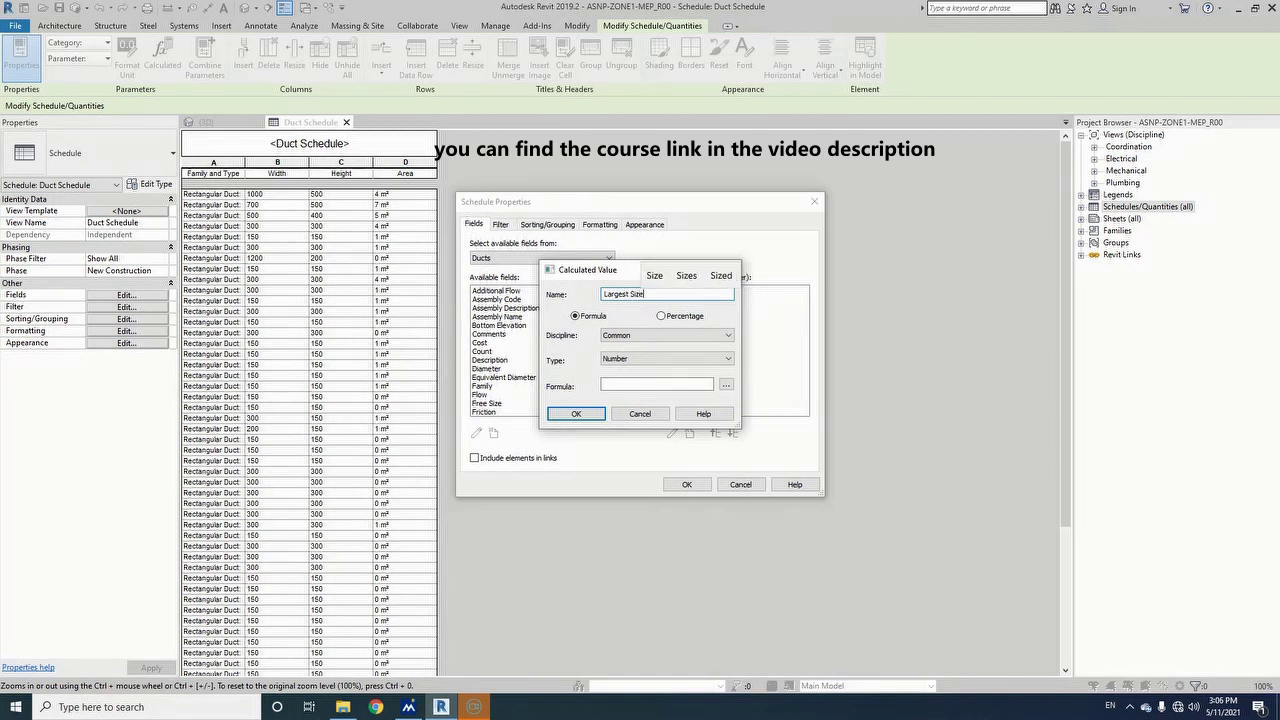
click(630, 335)
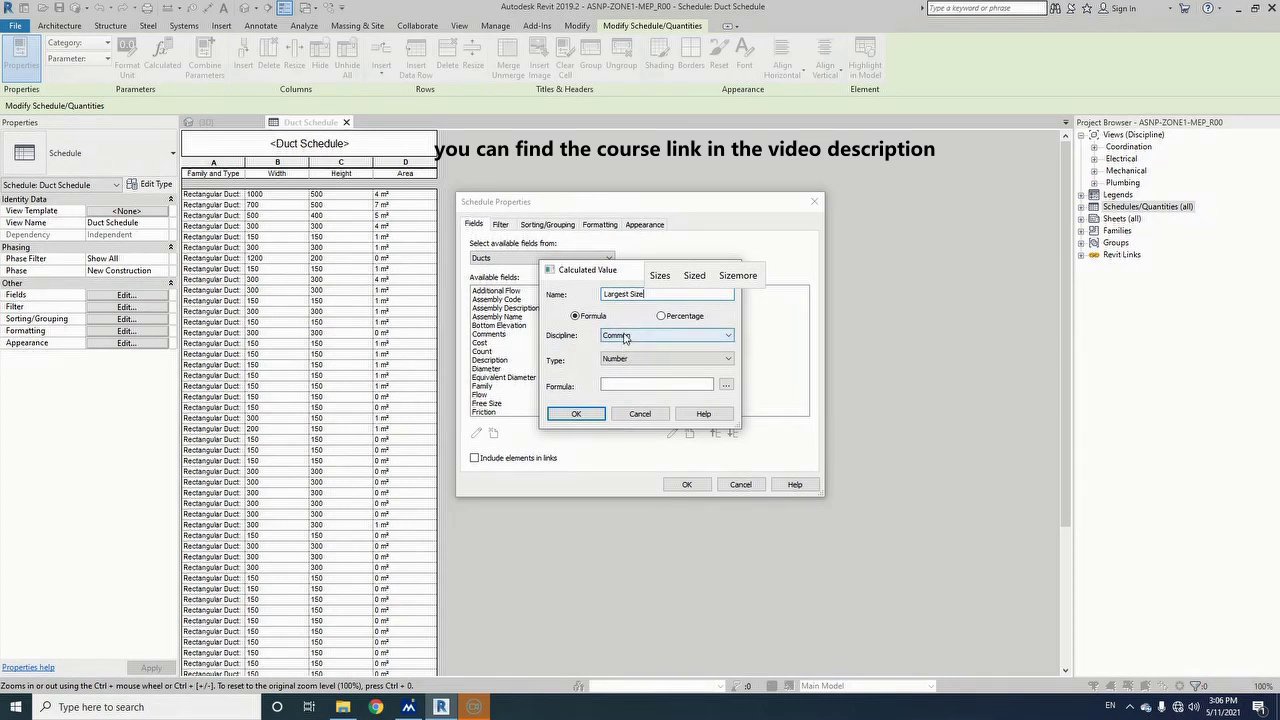
click(632, 338)
click(632, 347)
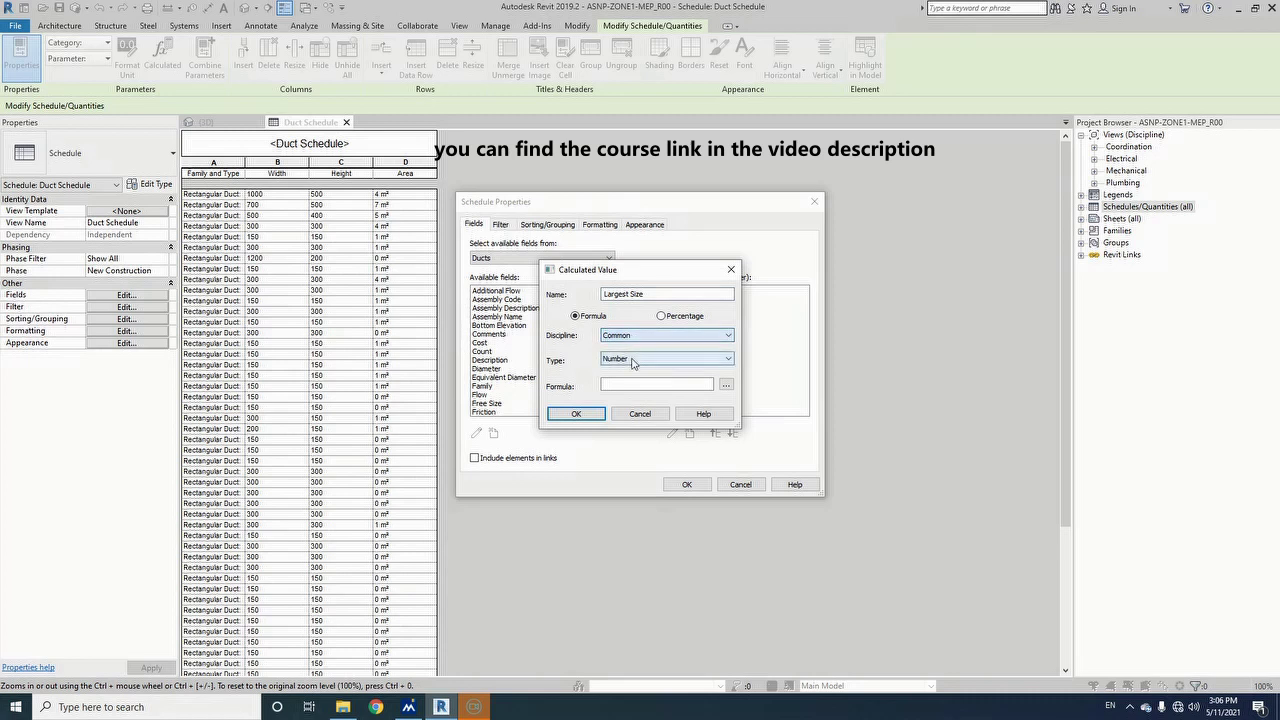
click(632, 360)
click(628, 381)
click(630, 361)
click(630, 397)
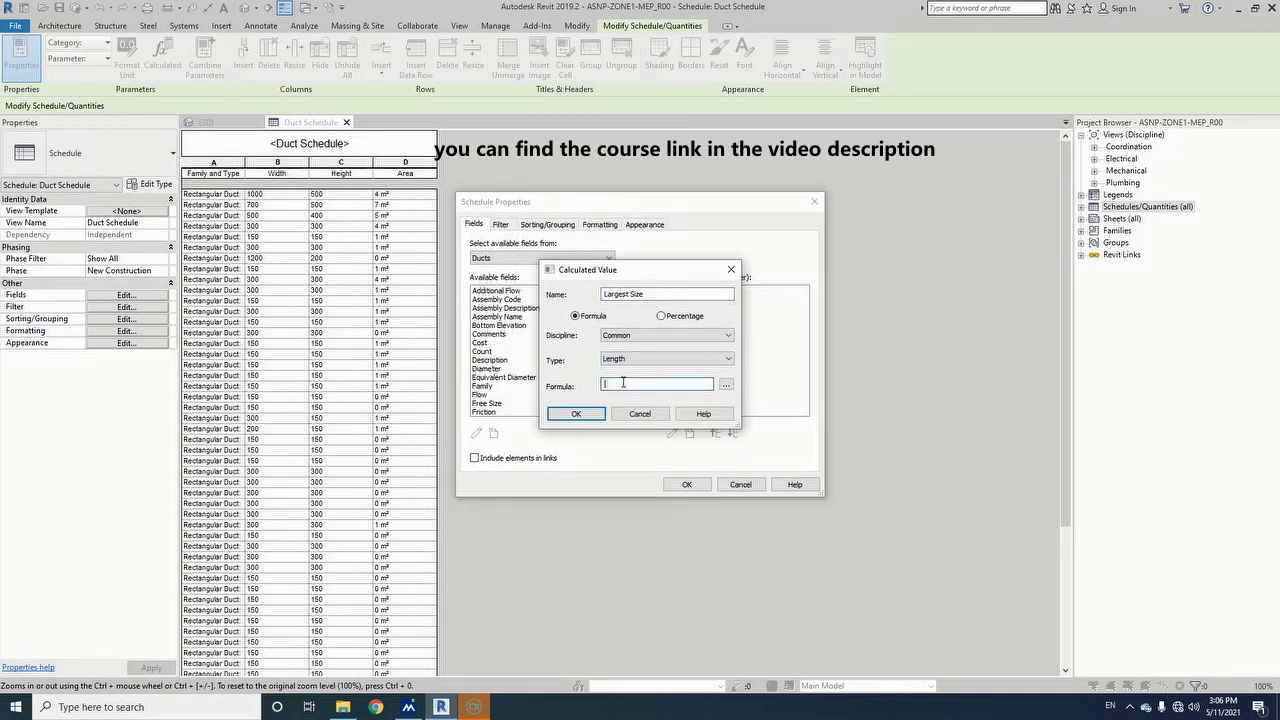
text(if(Width)
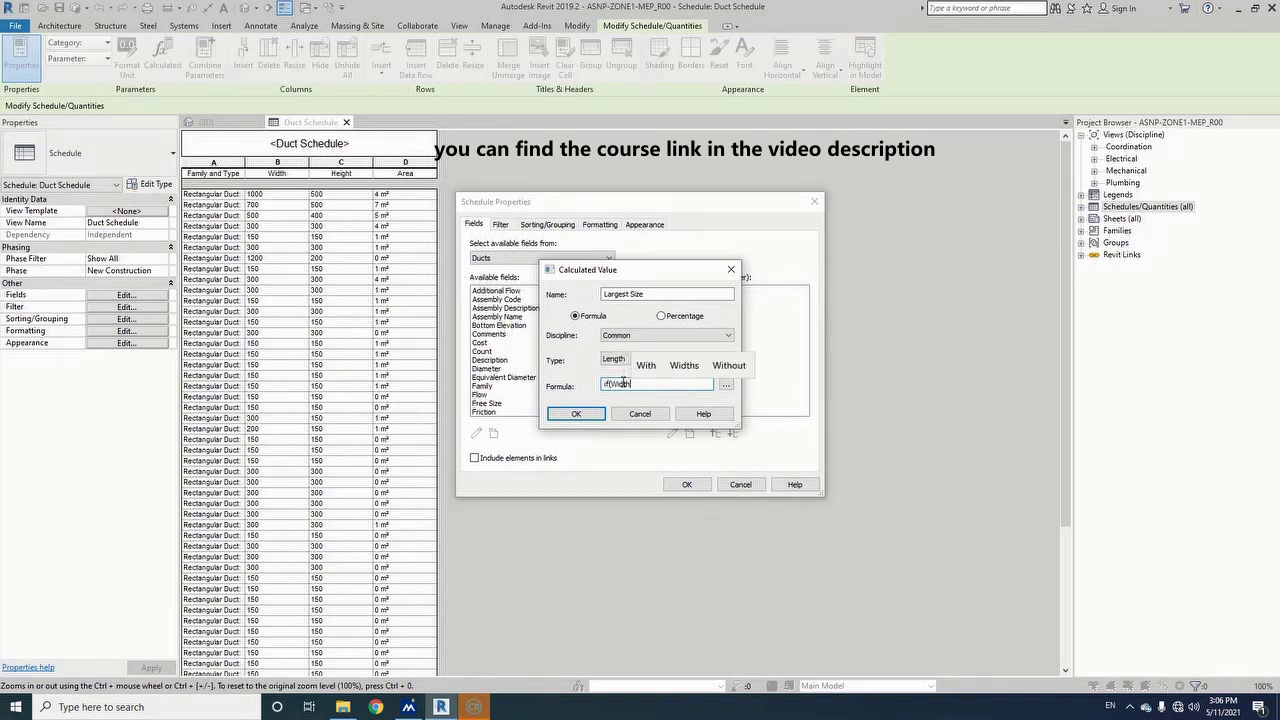
text(>H)
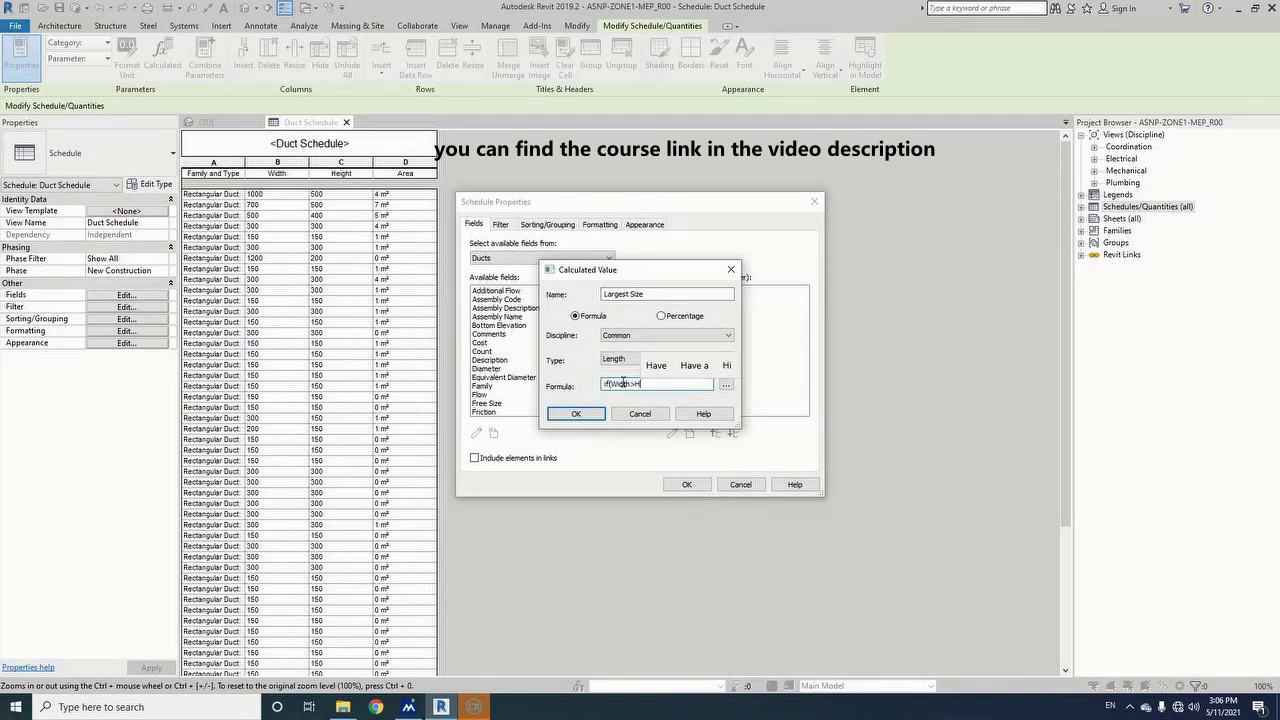
text(eight,)
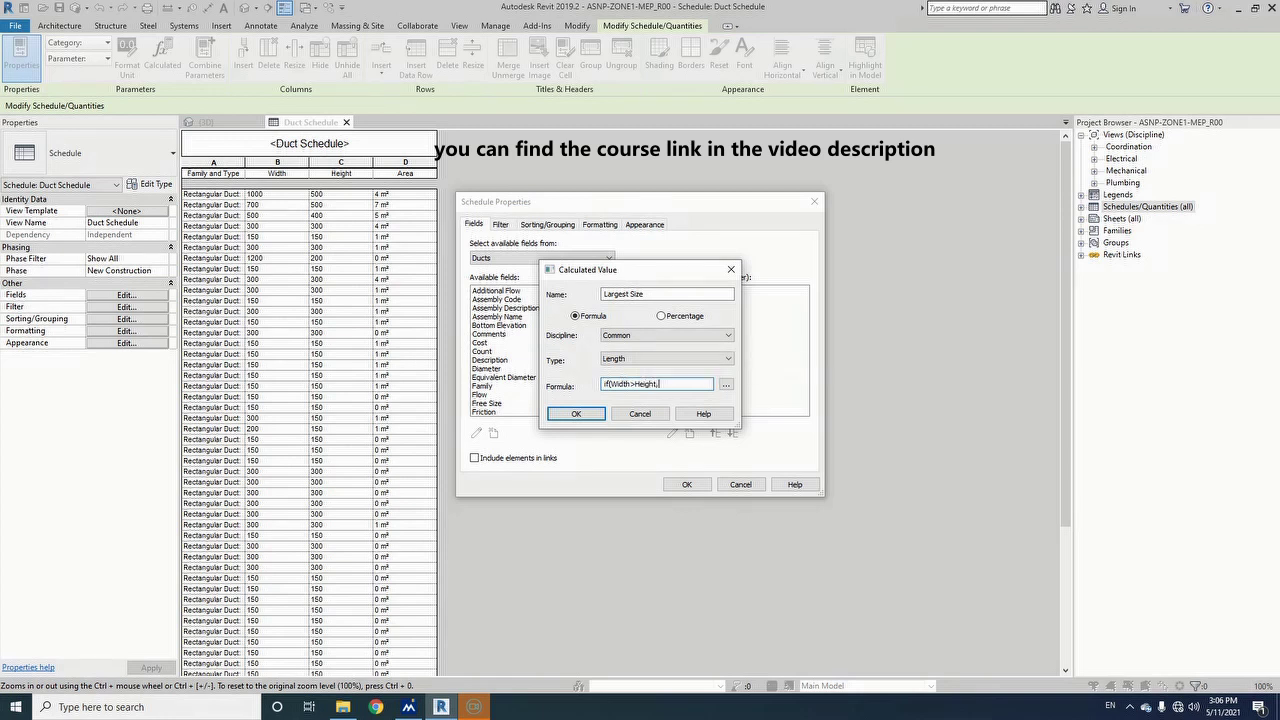
text(Width)
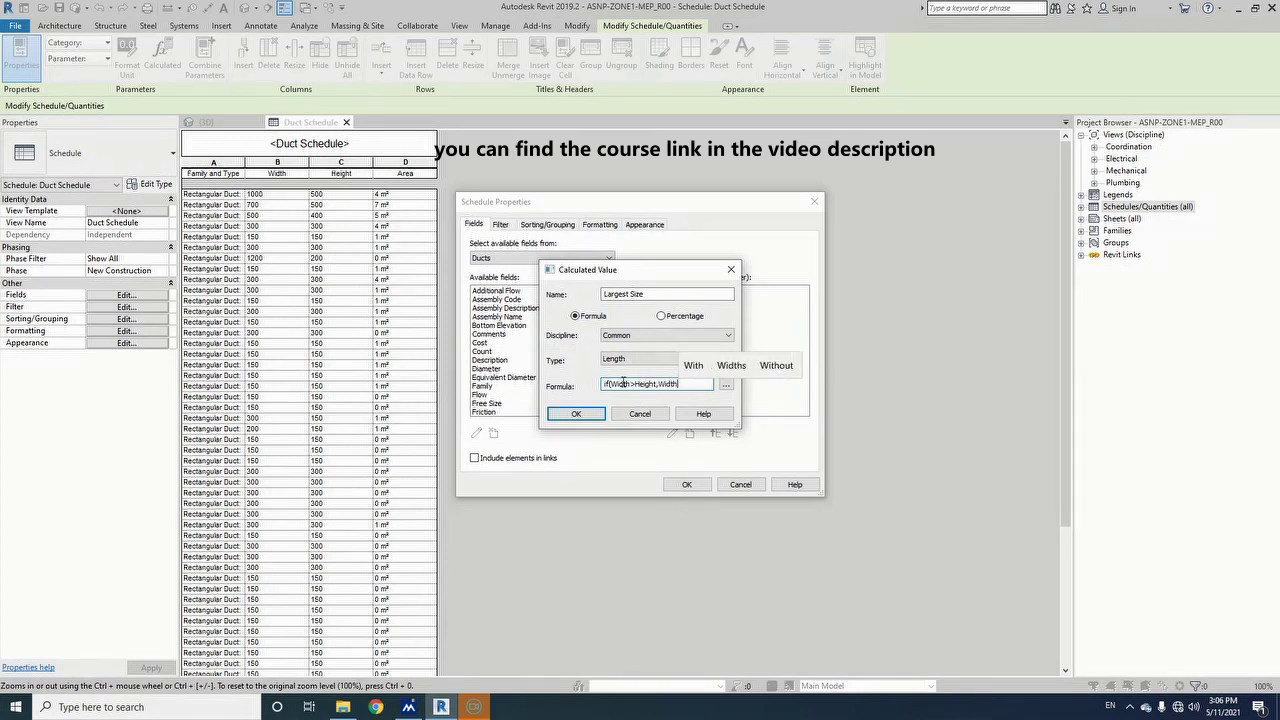
text(,Height))
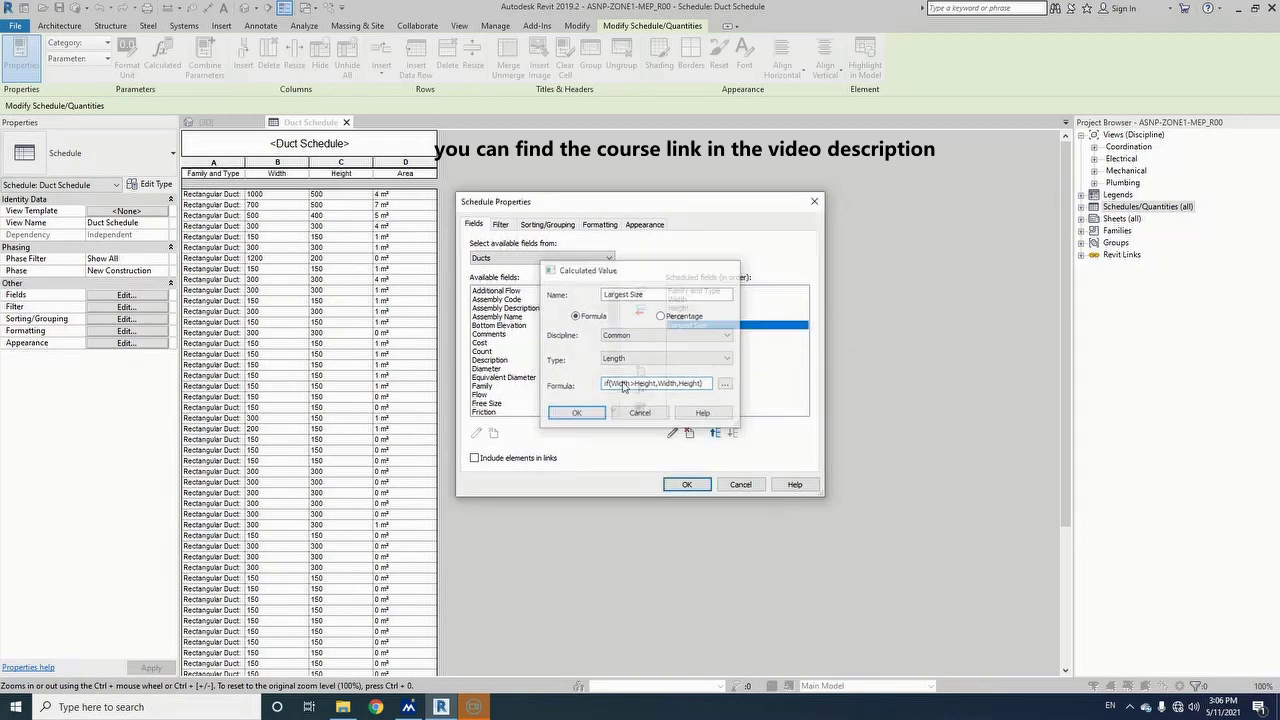
- Add the Largest Size column to the schedule, then go to the Course Folder in File Explorer
key(Return)
click(684, 484)
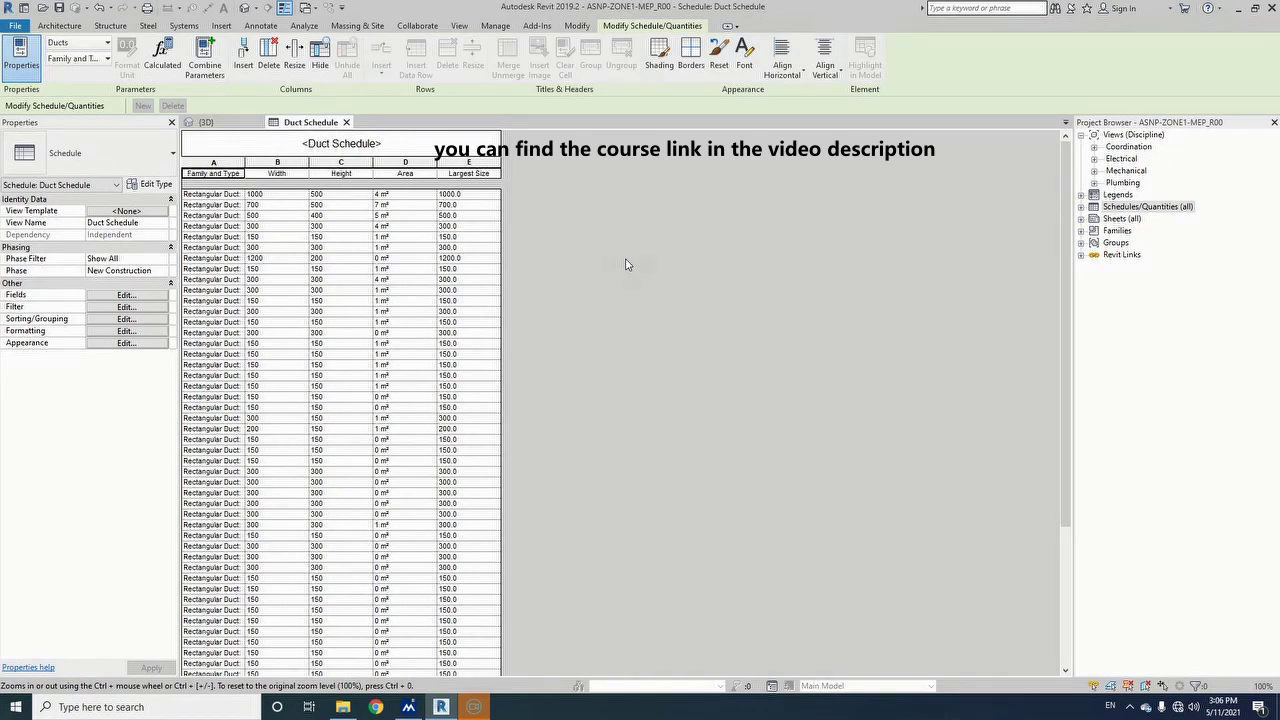
click(343, 707)
click(160, 294)
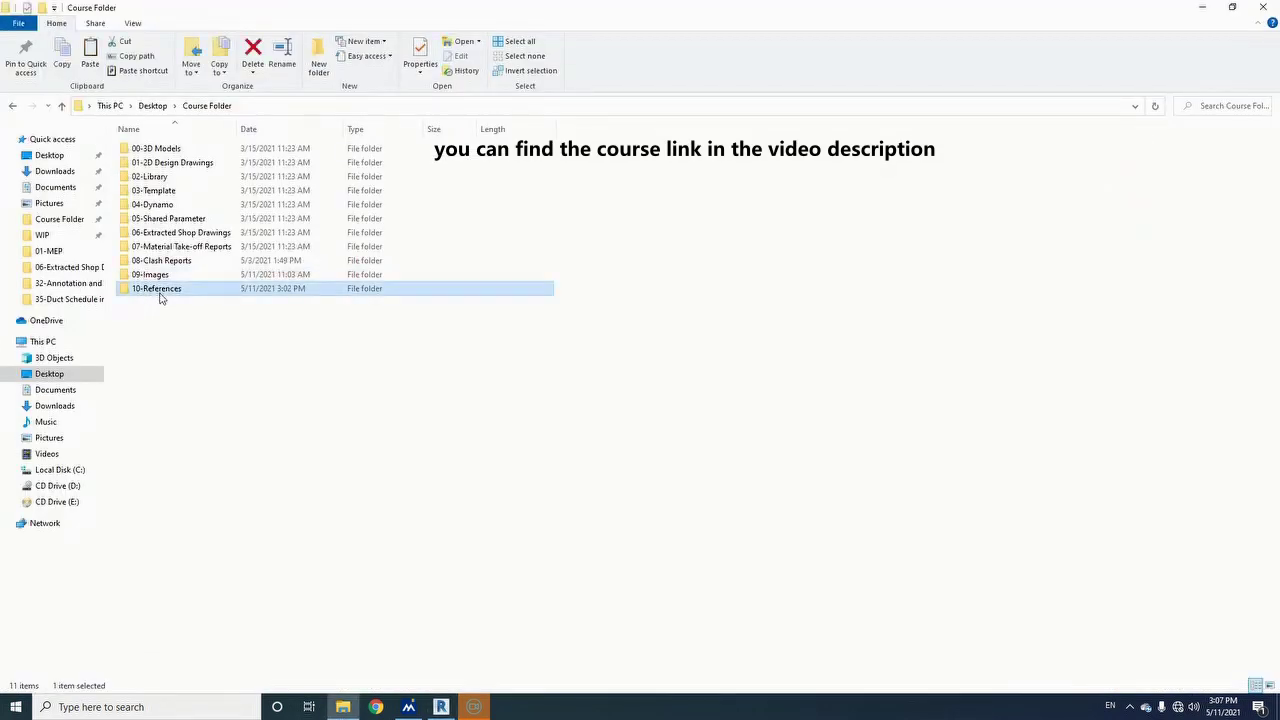
- Open the 10-References folder and its Smacna Duct Gauge Excel workbook
double_click(160, 290)
double_click(167, 149)
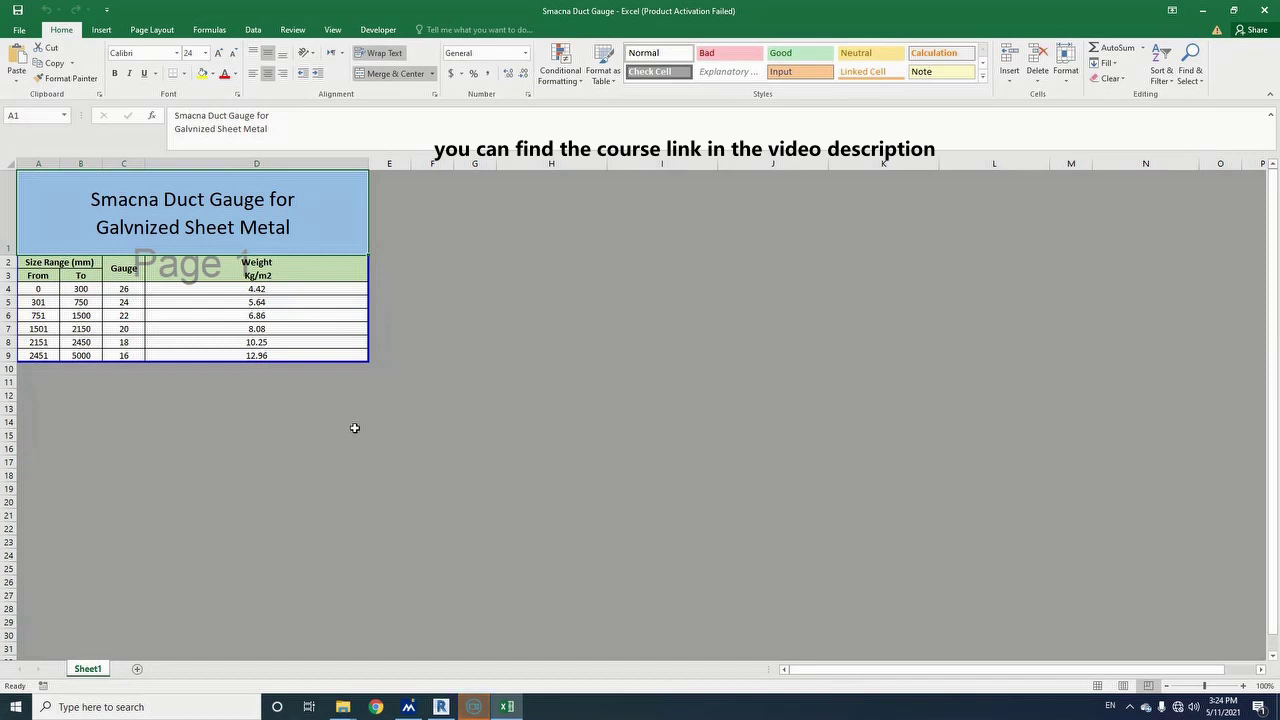
- Check the Weight Kg/m2 heading, 300 mm limit and gauge 26, then start a new Revit calculated value
click(258, 264)
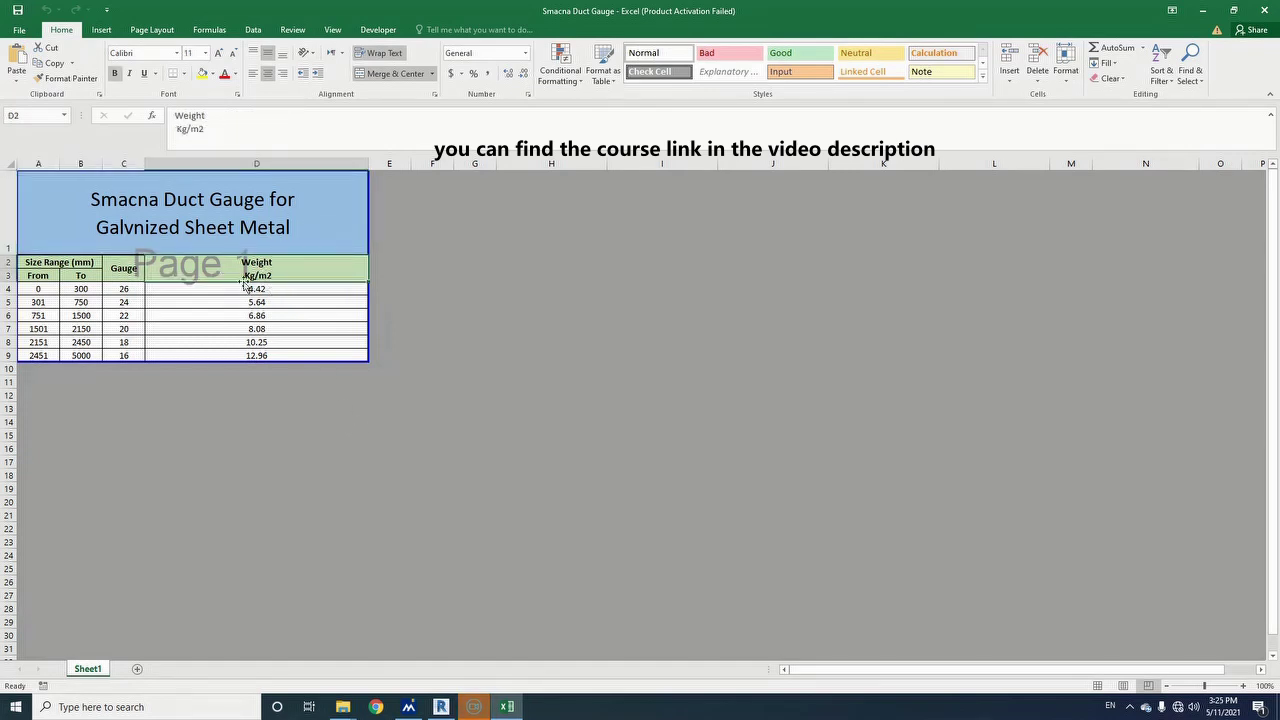
click(86, 290)
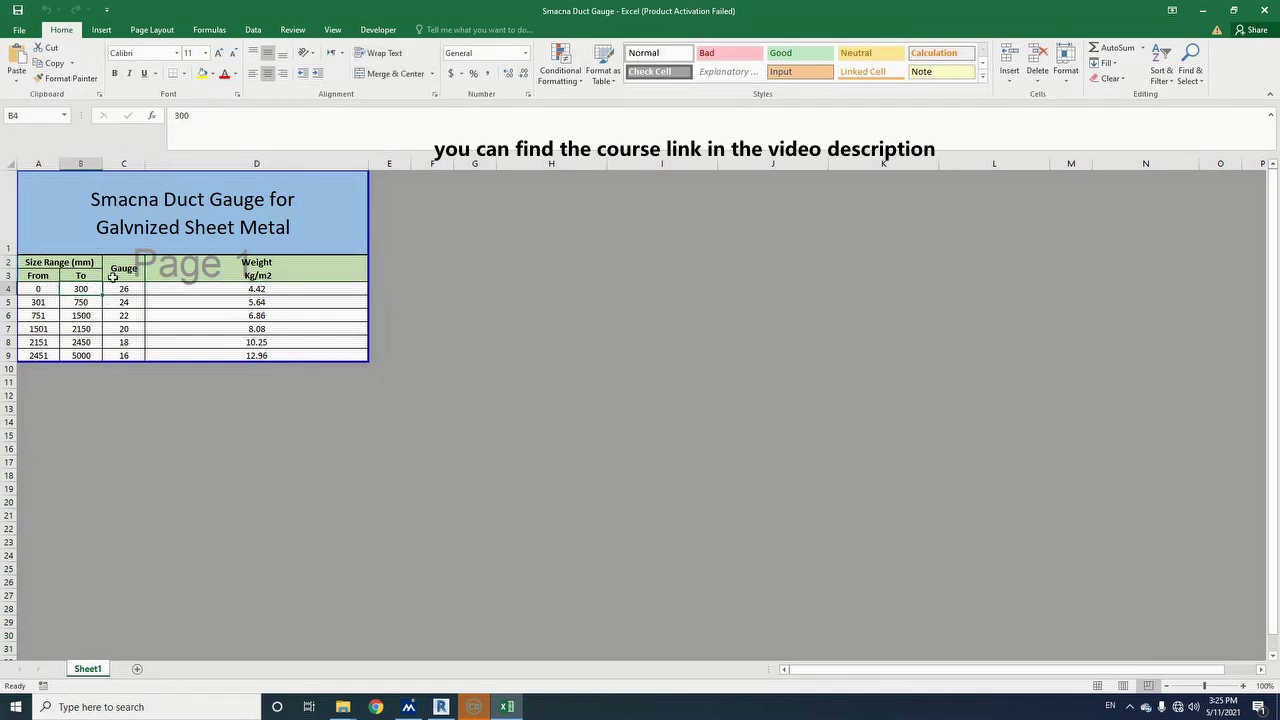
click(130, 290)
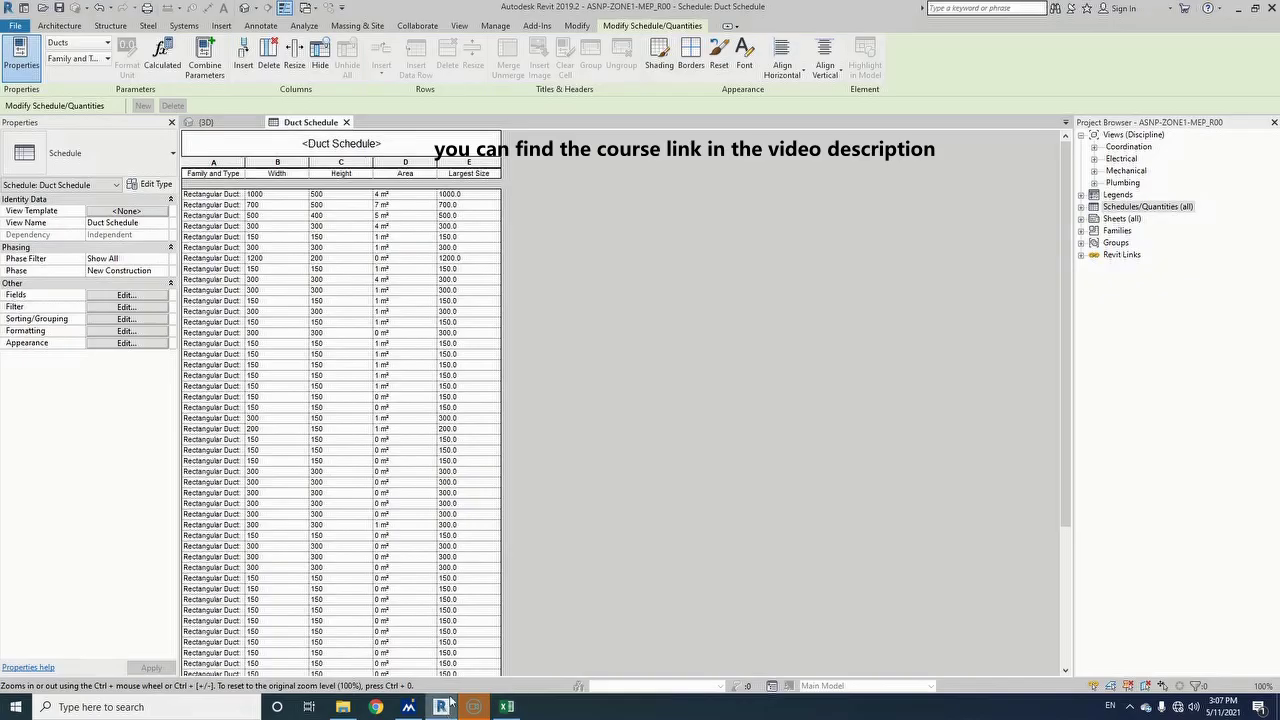
click(126, 296)
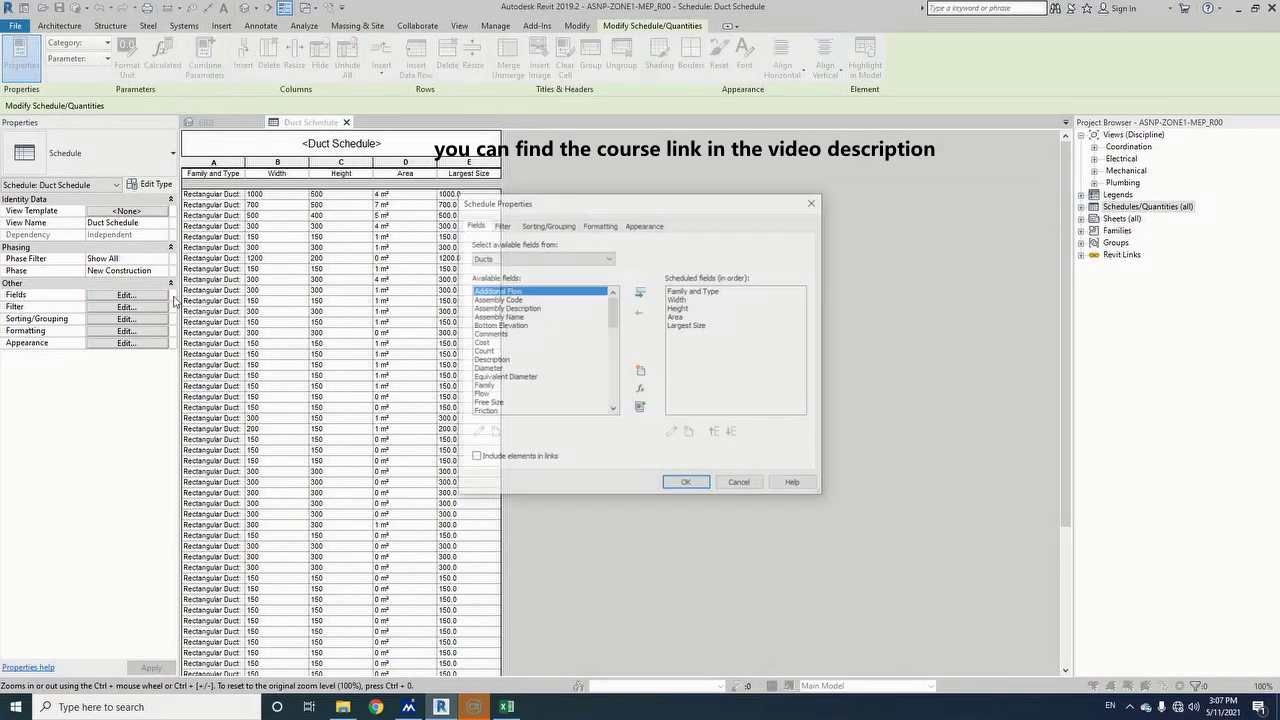
click(640, 389)
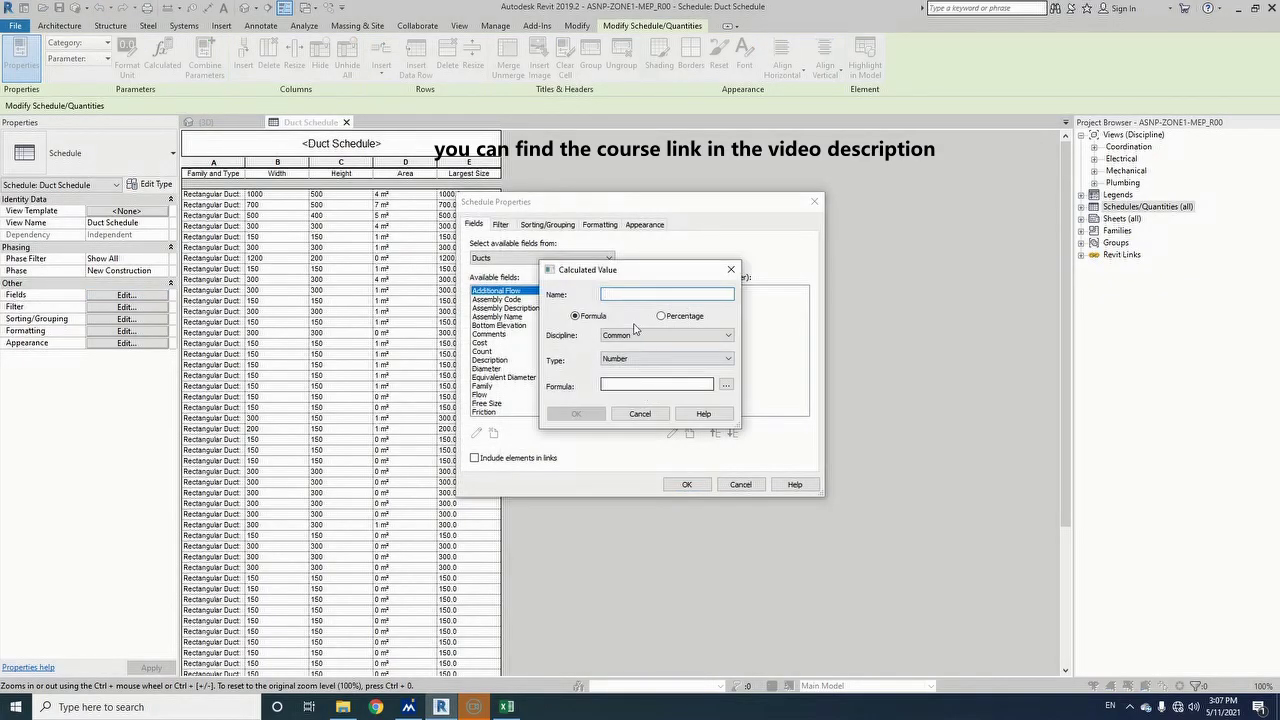
- Name the field Duct Gauge and write its formula: Largest Size up to 300 gives 26, continuing to 750 and 1500
text(Duct Gauge)
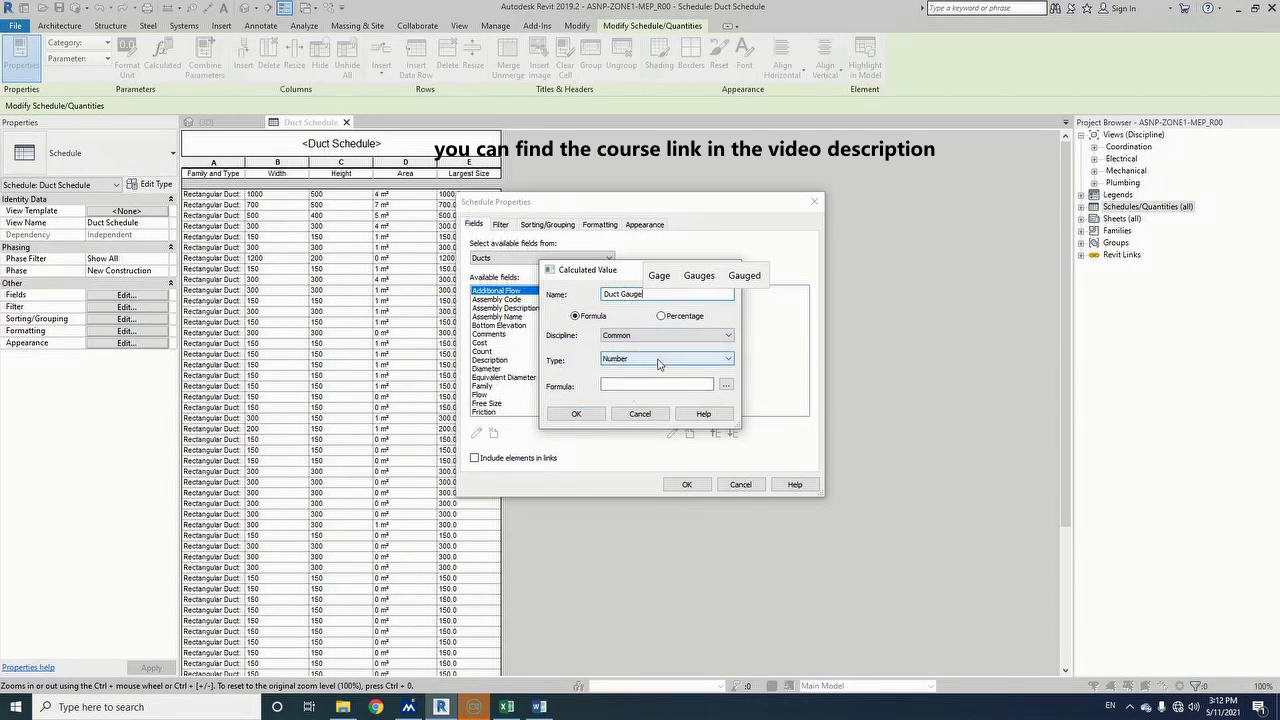
click(642, 386)
text(if)
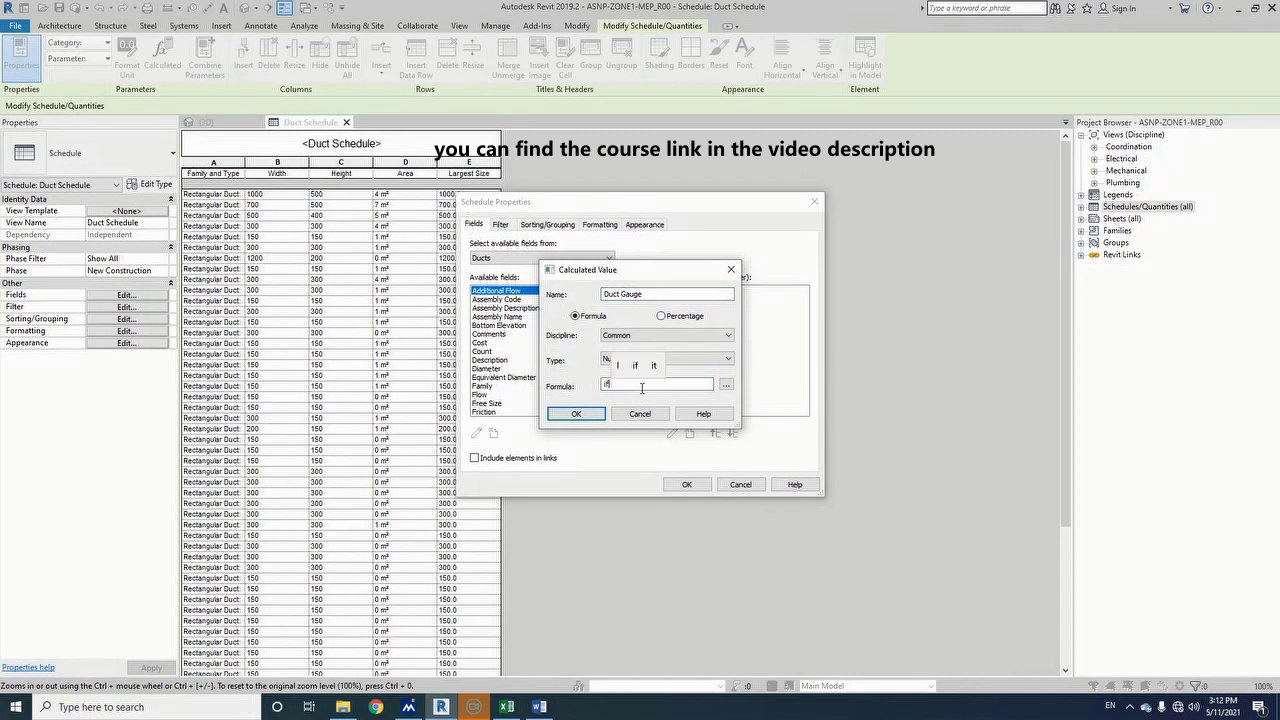
text((o)
text(r()
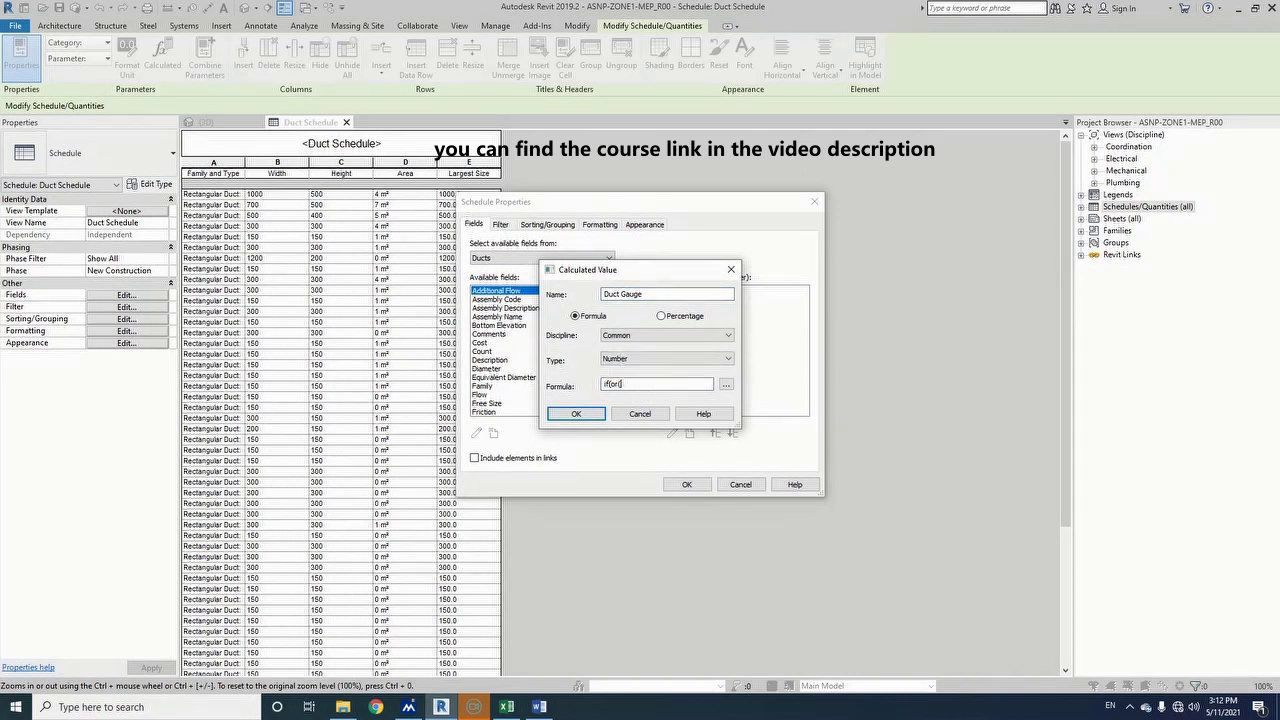
text(L)
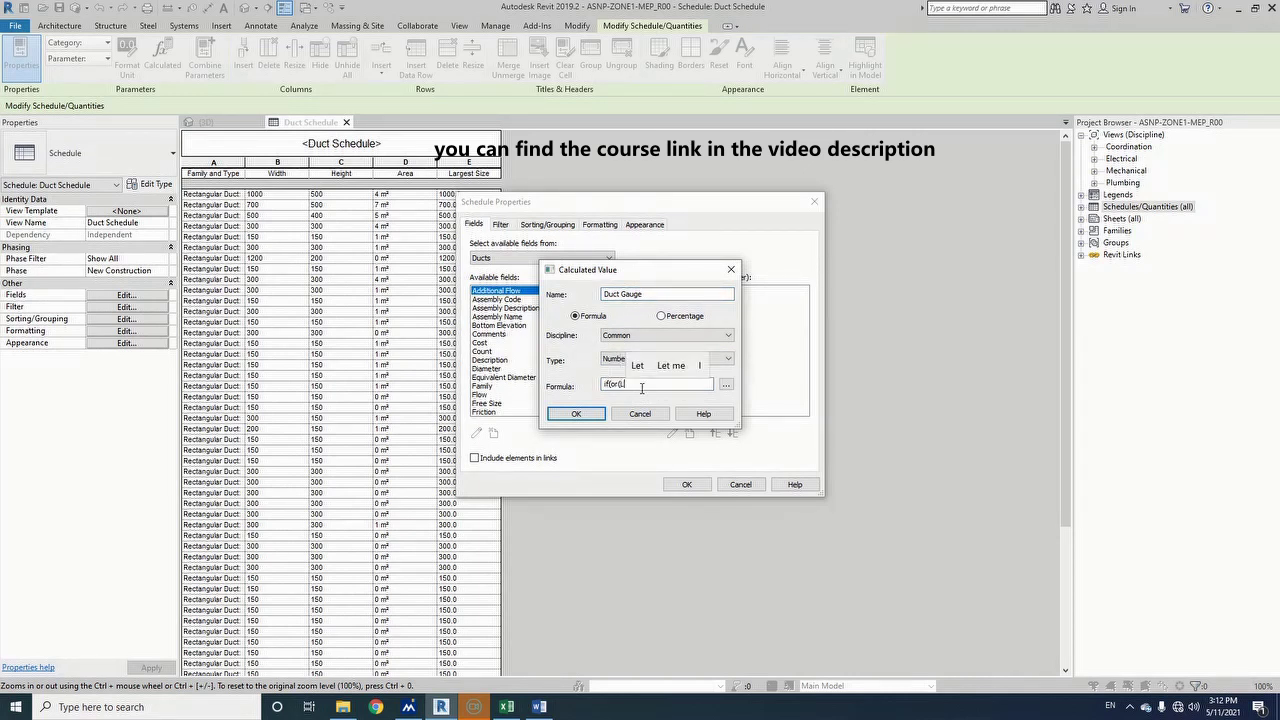
text(argest S)
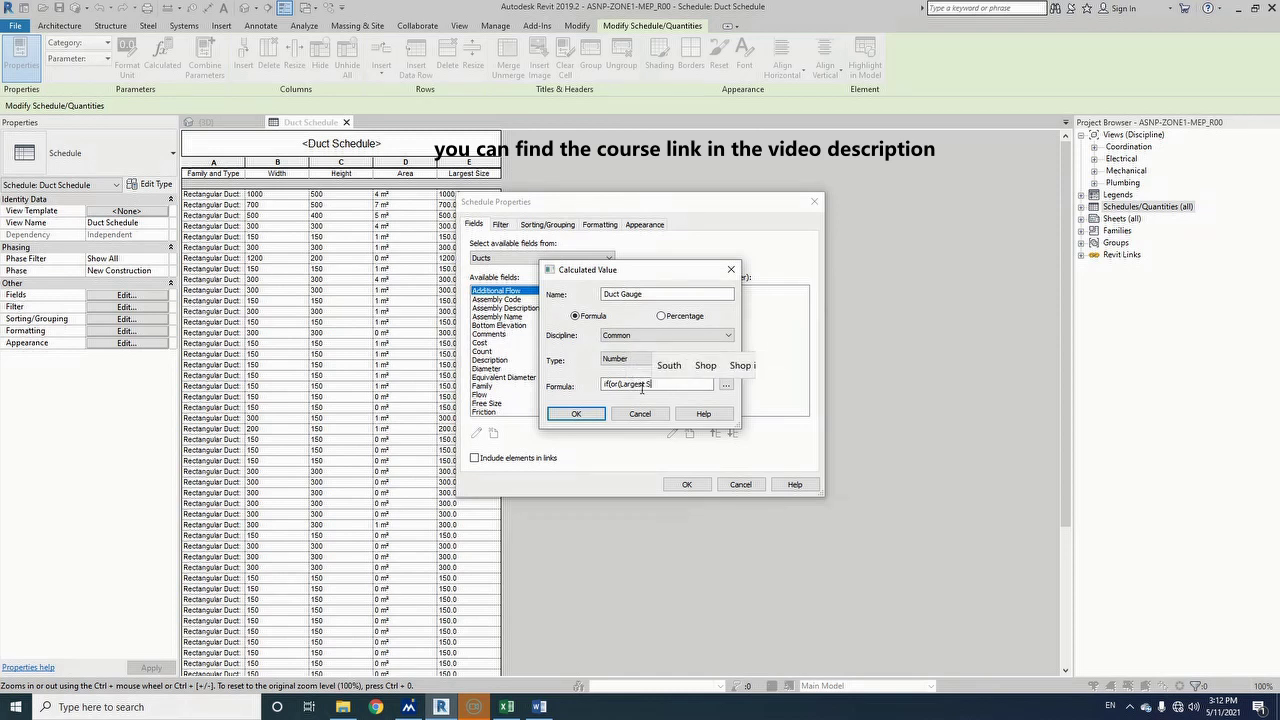
text(ize <300)
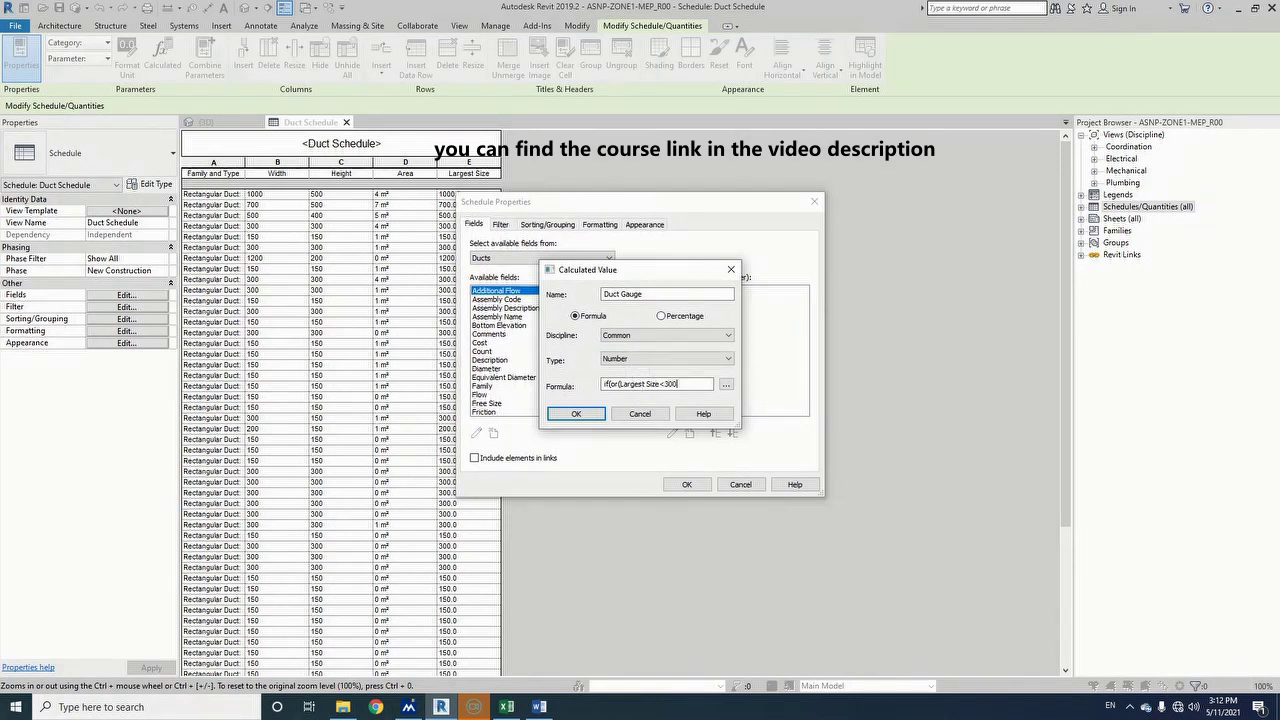
text(,Largest Size)
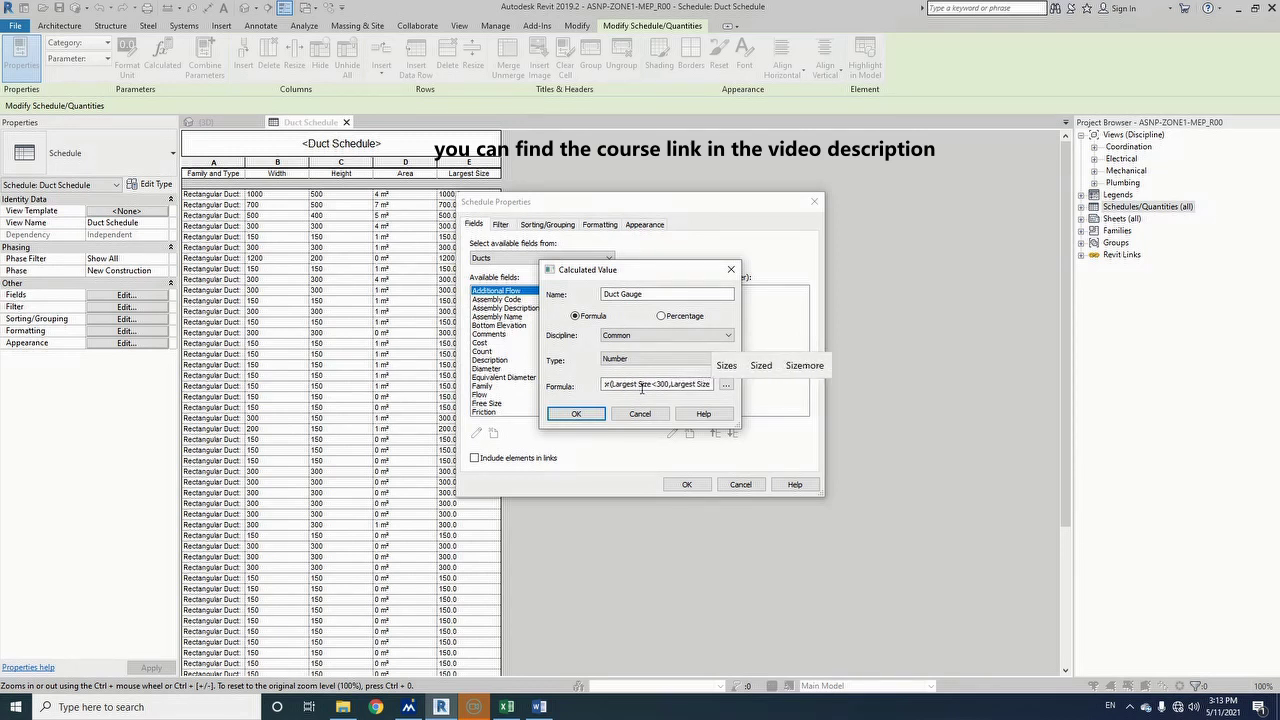
text(=)
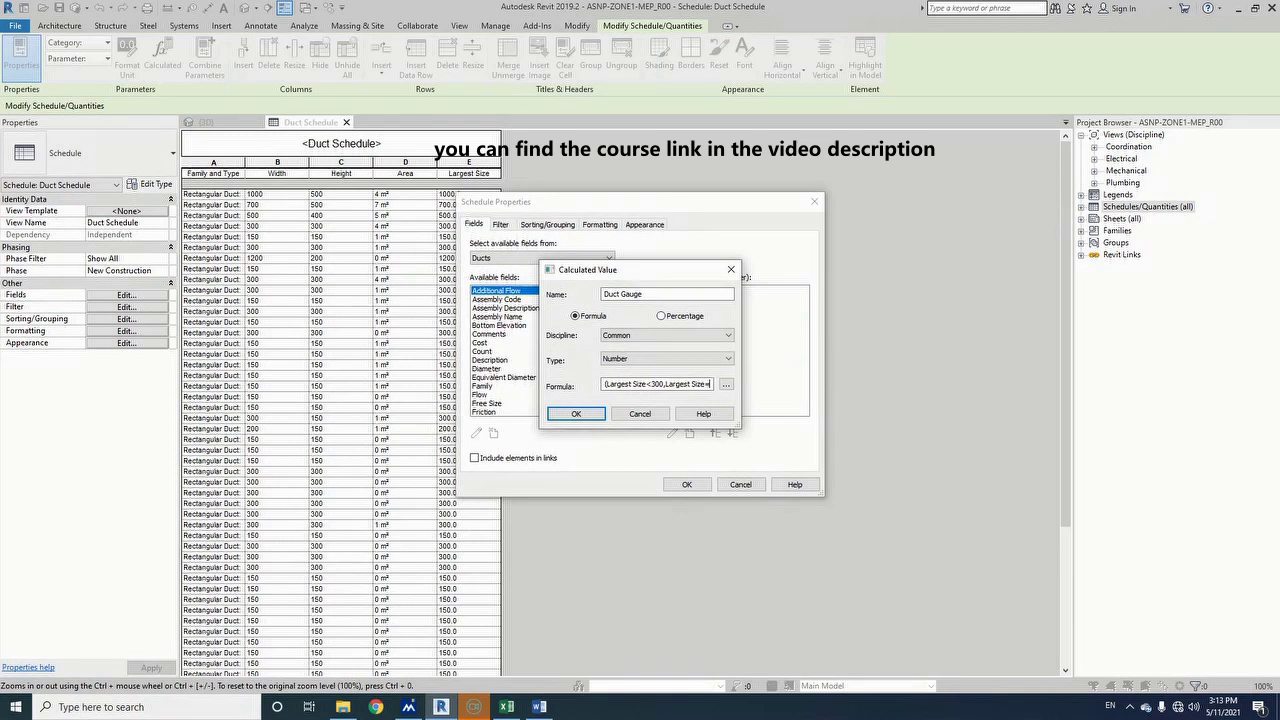
text(300),26,)
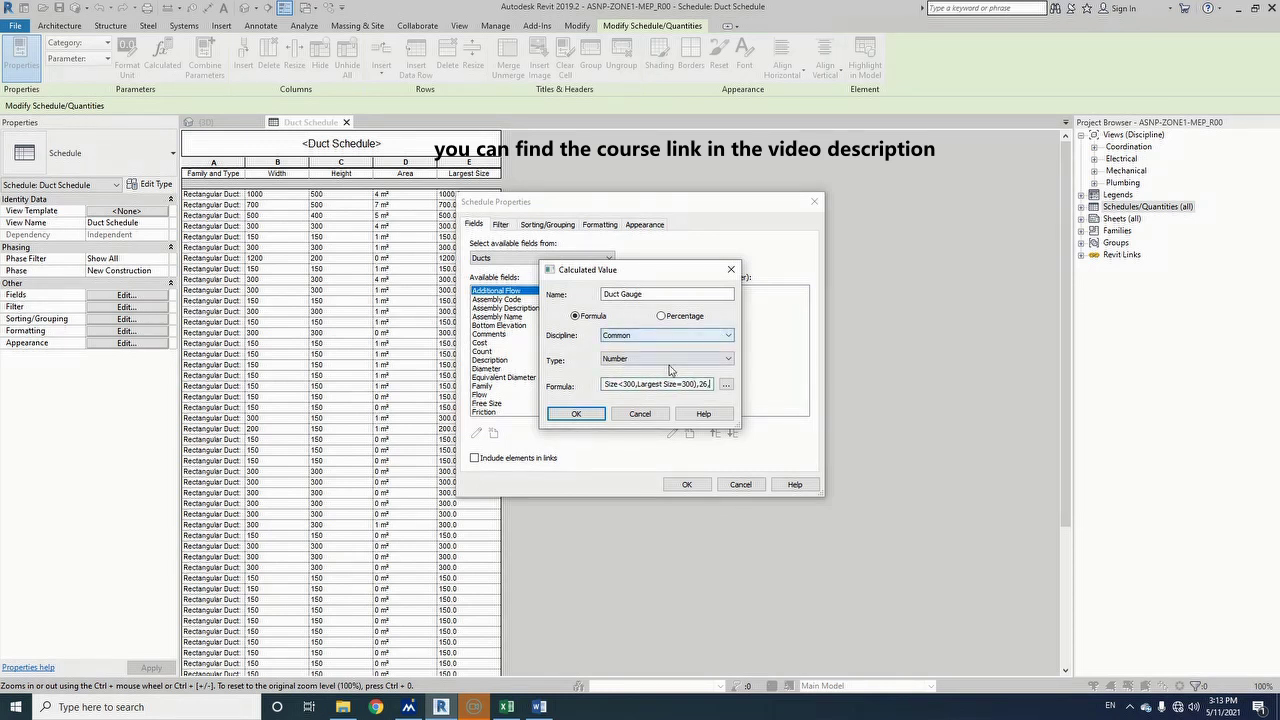
drag(678, 385, 716, 390)
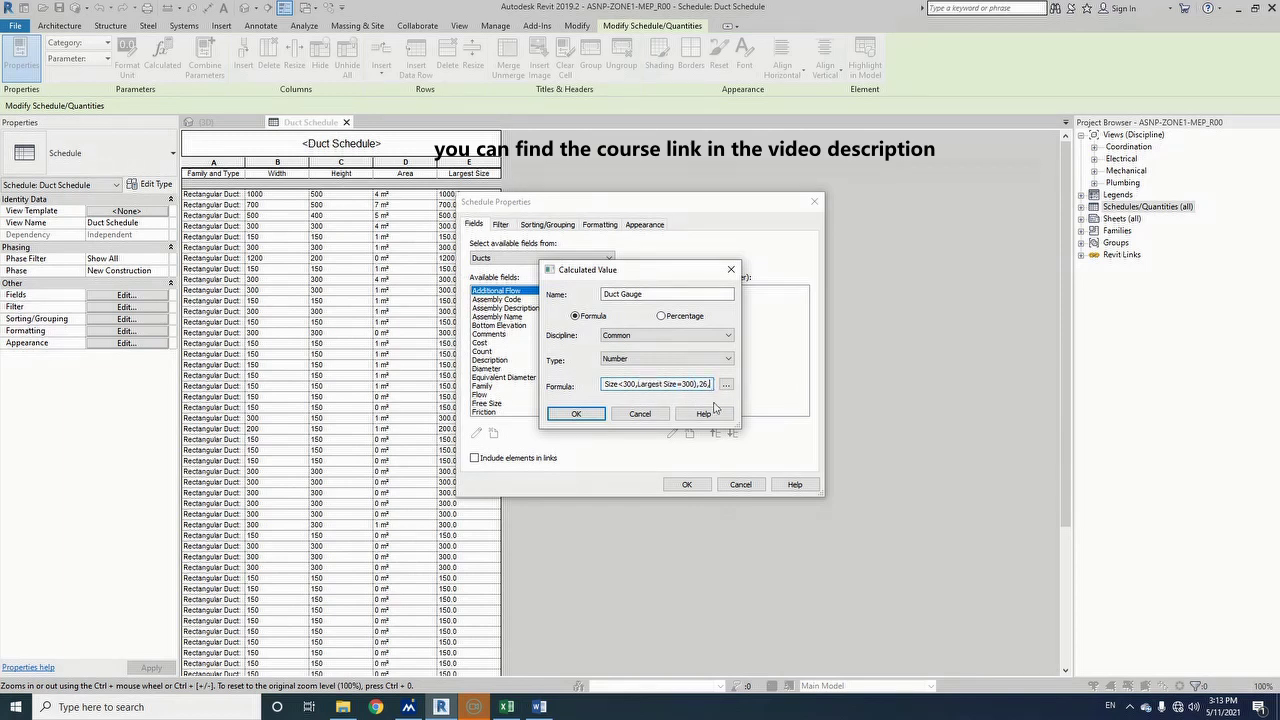
key(End)
text(if(or()
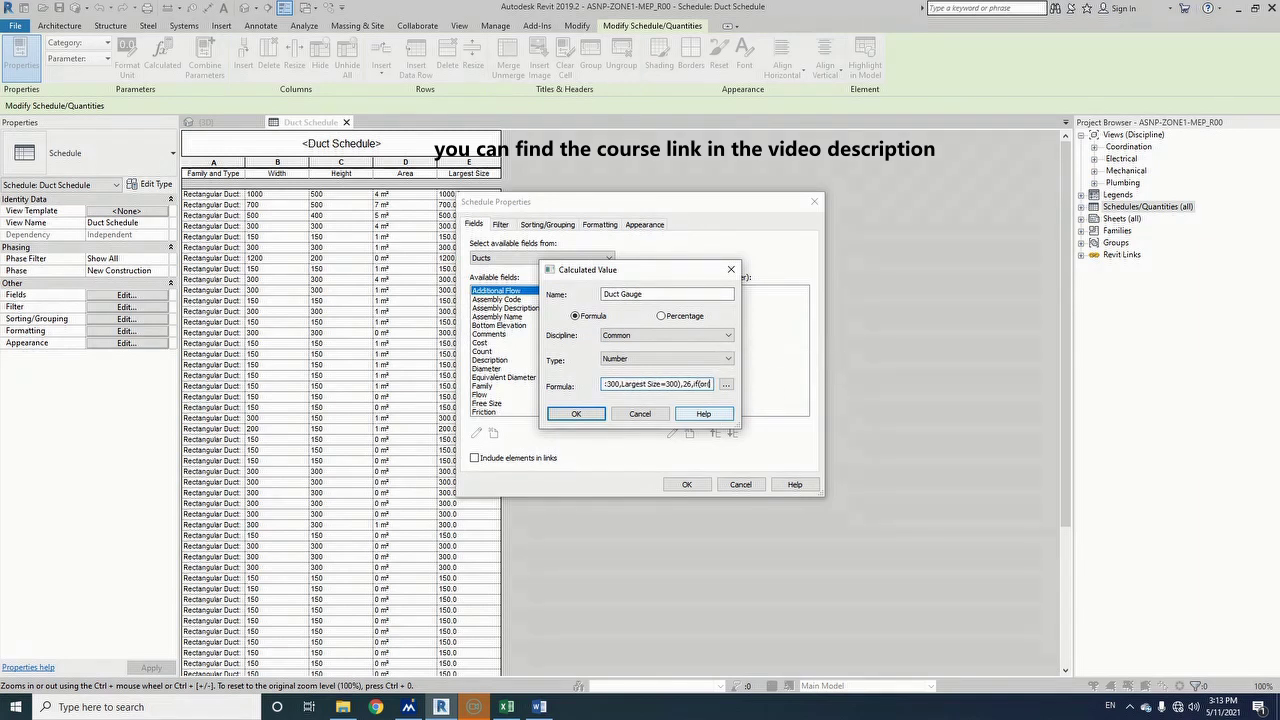
text(Largest Size<)
text(759)
text(,)
text(Largest Size=)
text(750))
text(,)
text(24)
text(,)
text(if)
text(()
text(or)
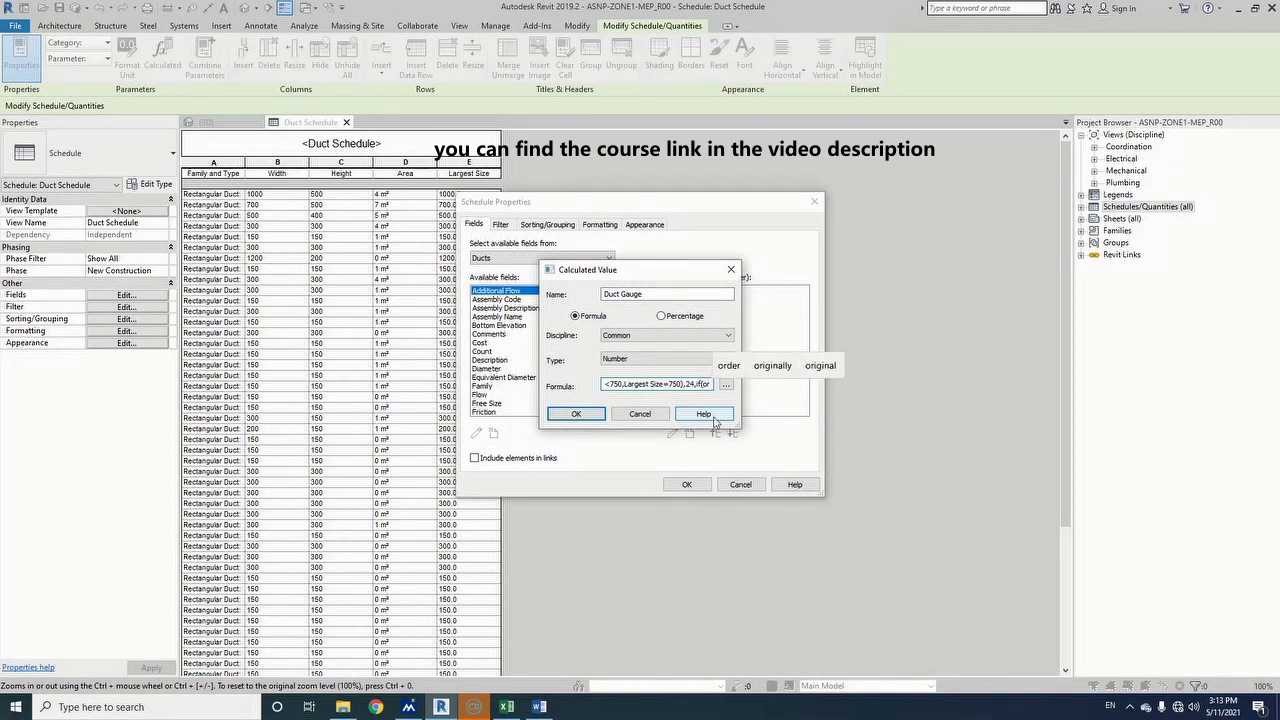
text(()
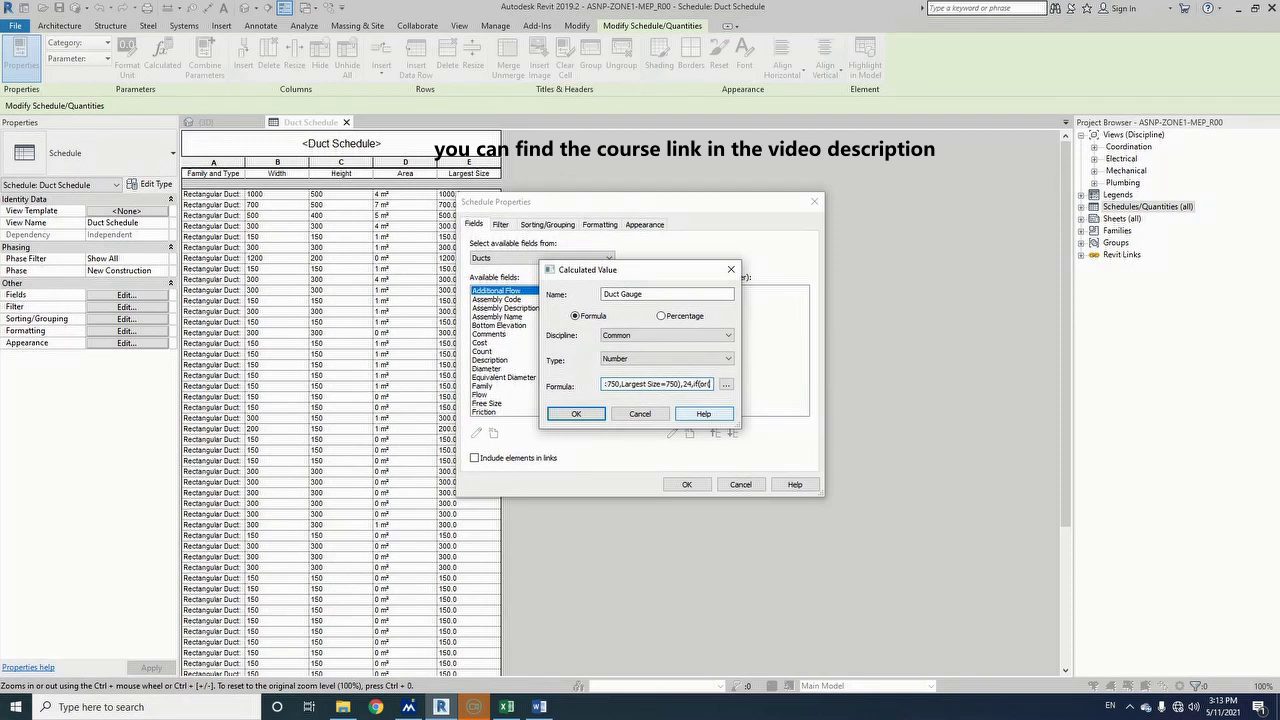
text(Largest Size)
text(<1500)
text(,)
text(Largest Size)
text(=1500)
text(),)
text(22)
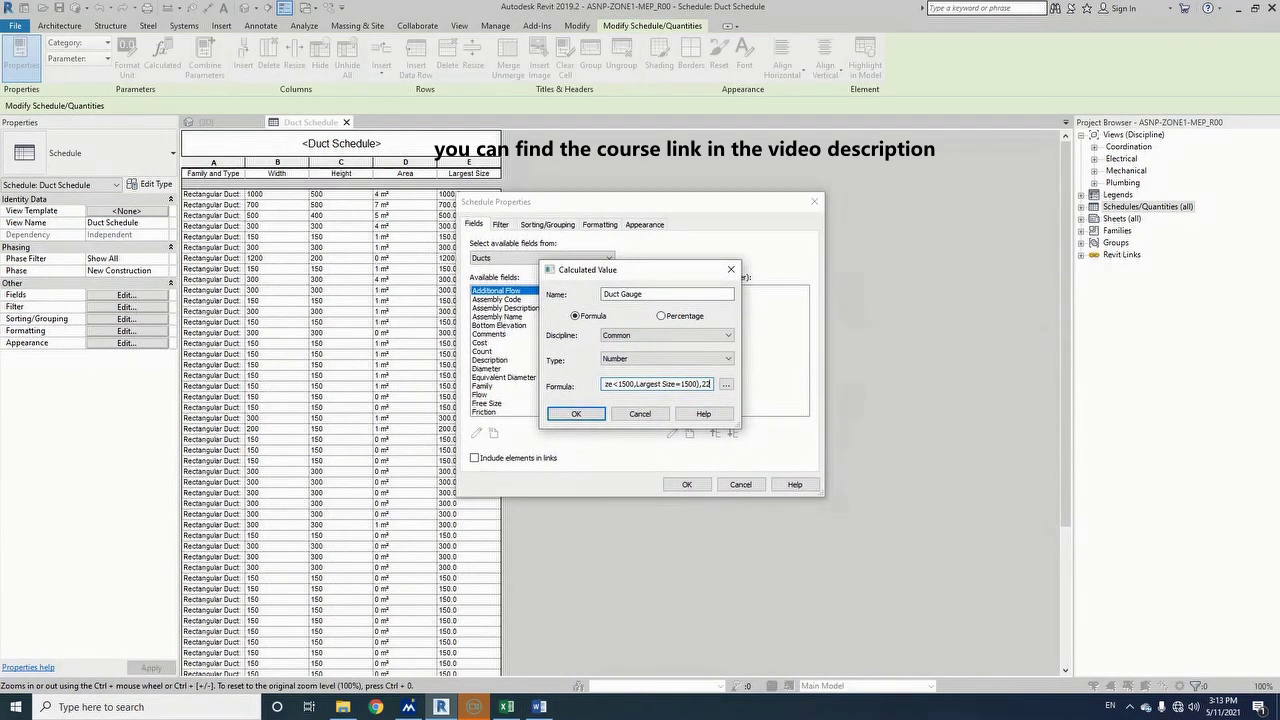
text(,if(or(Largest Size<2150)
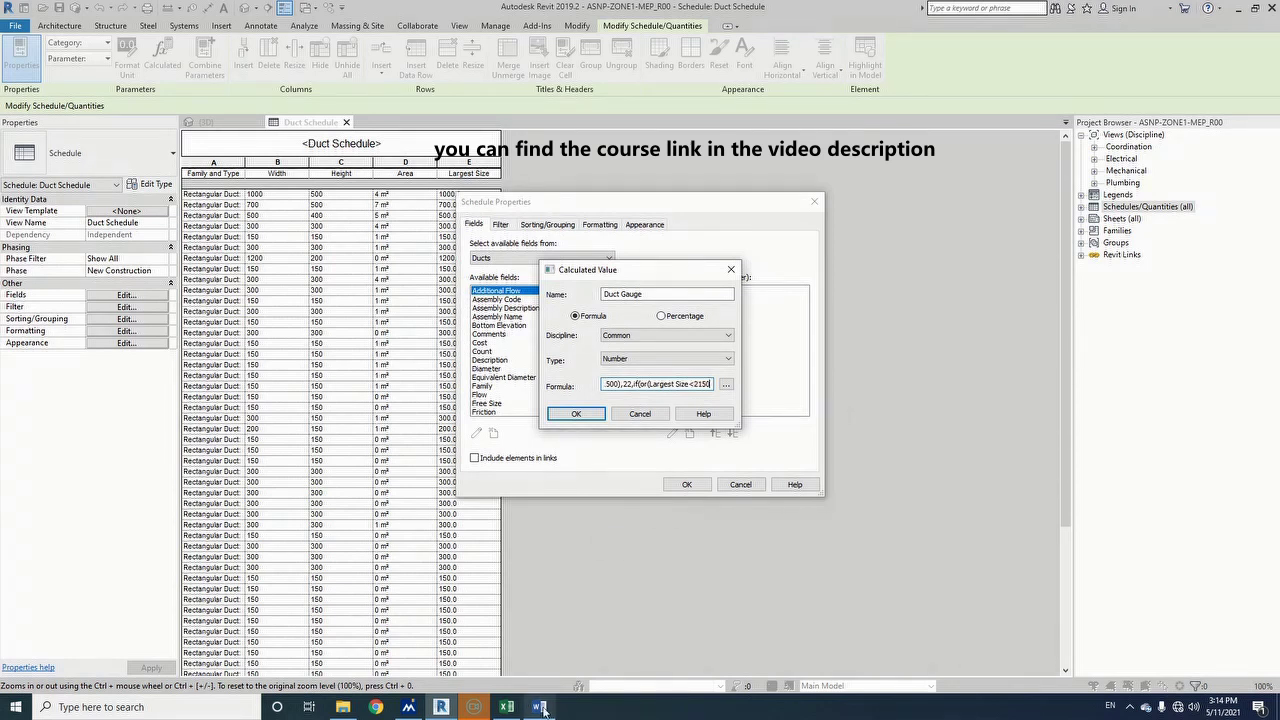
text())
- Paste in the continuation of the Duct Gauge formula for the 2150 size condition
text(Largest Size)
- Finish the Duct Gauge formula: 2150→20, 2450→18, 5000→16, otherwise 0, closing all parentheses
text(=2150),20,if)
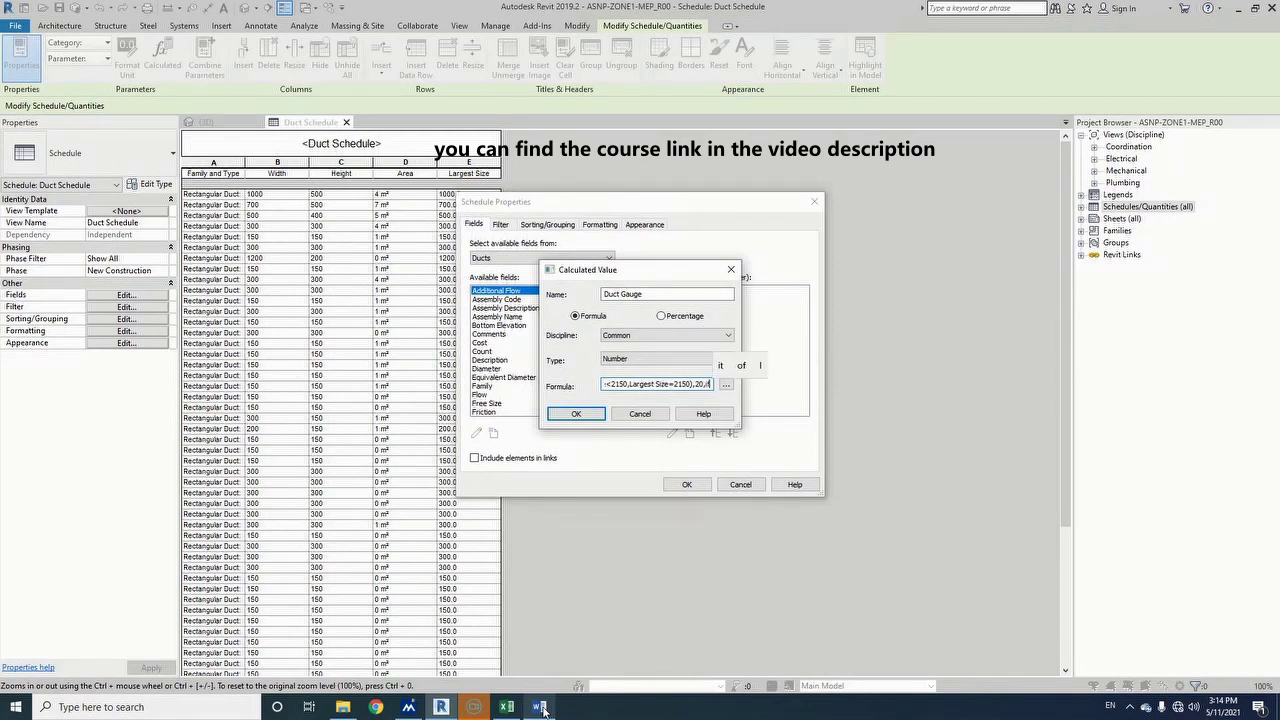
text((or()
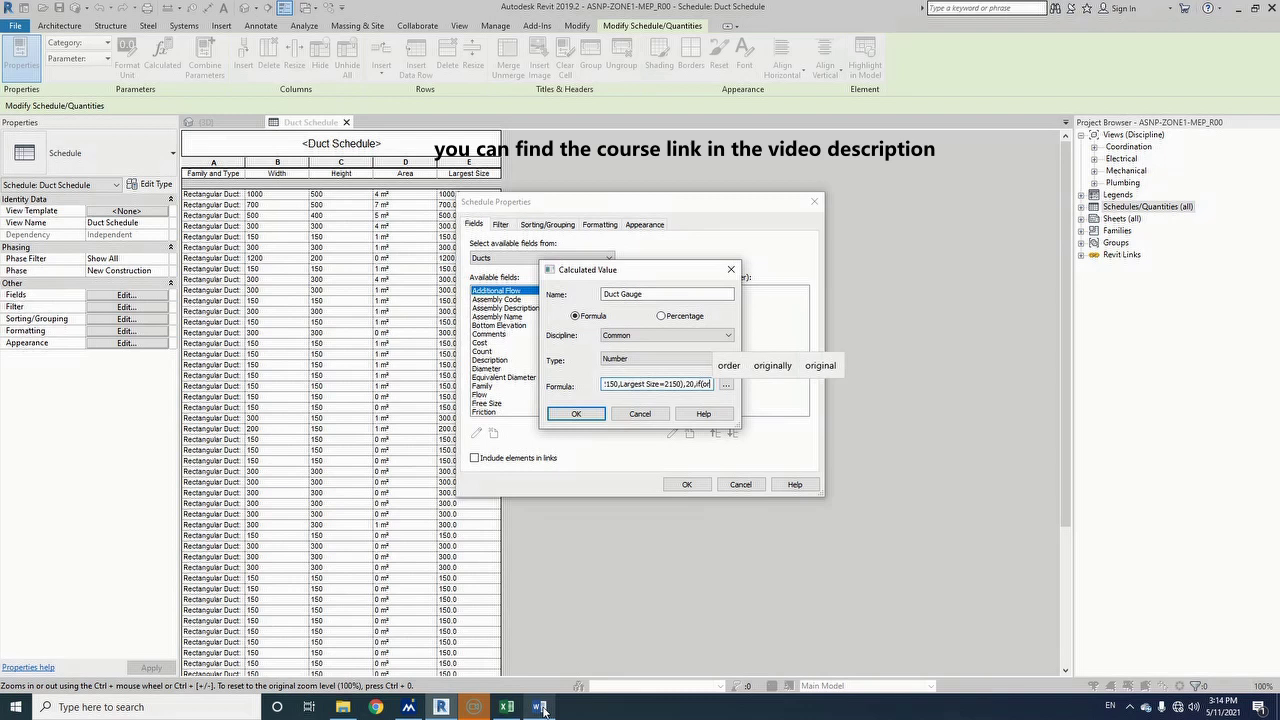
text(Largest Size)
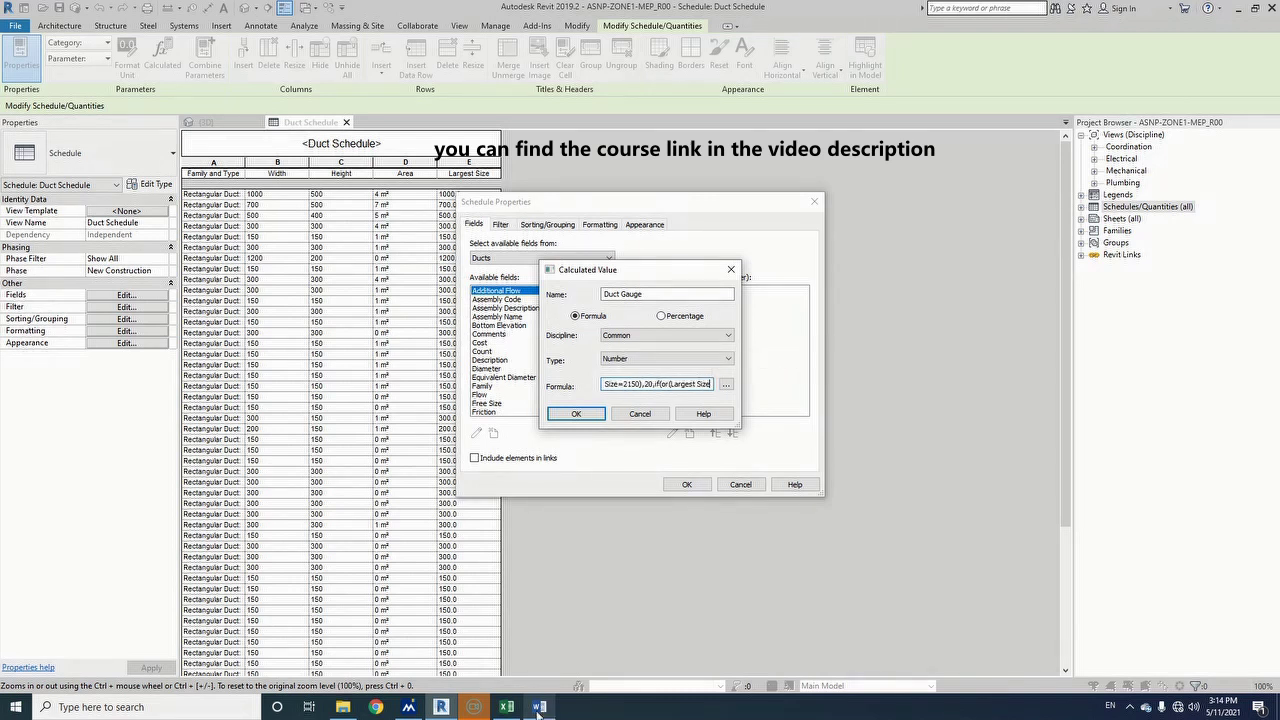
text(<2450,Largest Size=2450)
text(,18,)
click(697, 385)
text())
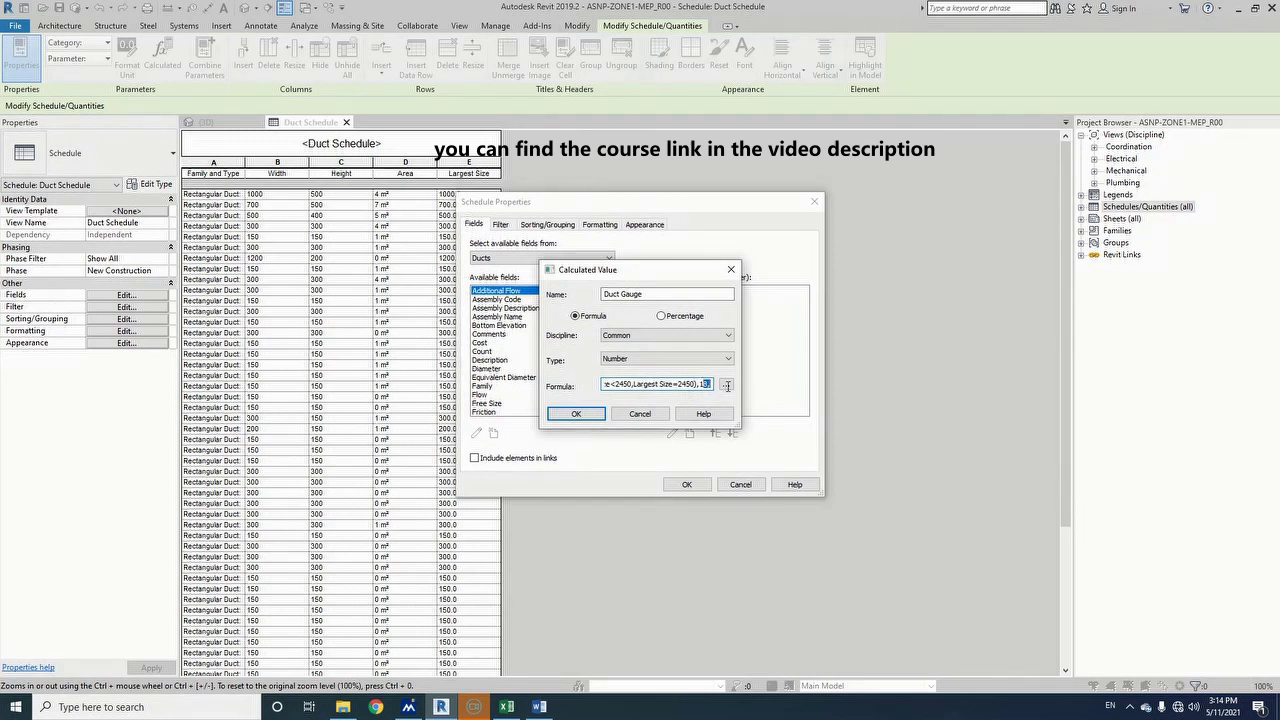
double_click(708, 384)
click(708, 384)
text(if)
text((or(Largest Size)
text(<)
text(5000,Largest Size)
text(=5000)
text(),)
text(16)
text(,0)
text())))))
text())
- Confirm the Duct Gauge calculated value and apply the field changes to the schedule
click(578, 414)
click(689, 485)
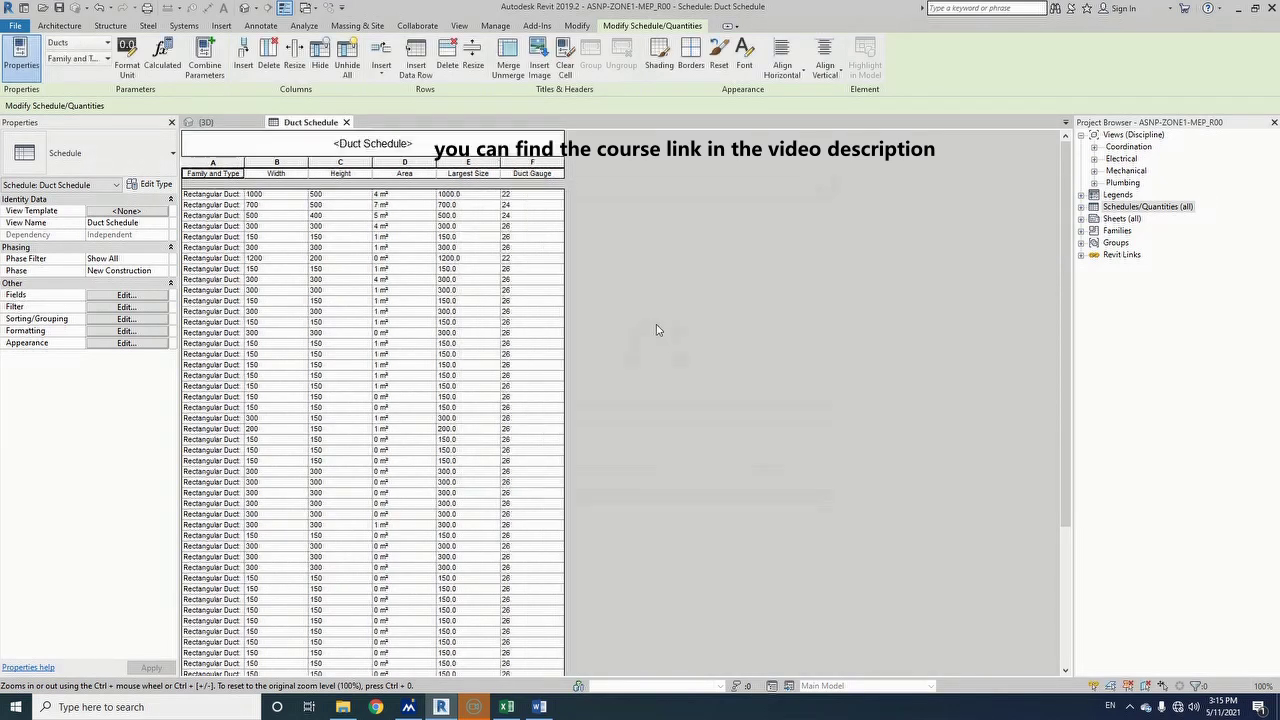
scroll(527, 362, down, 5)
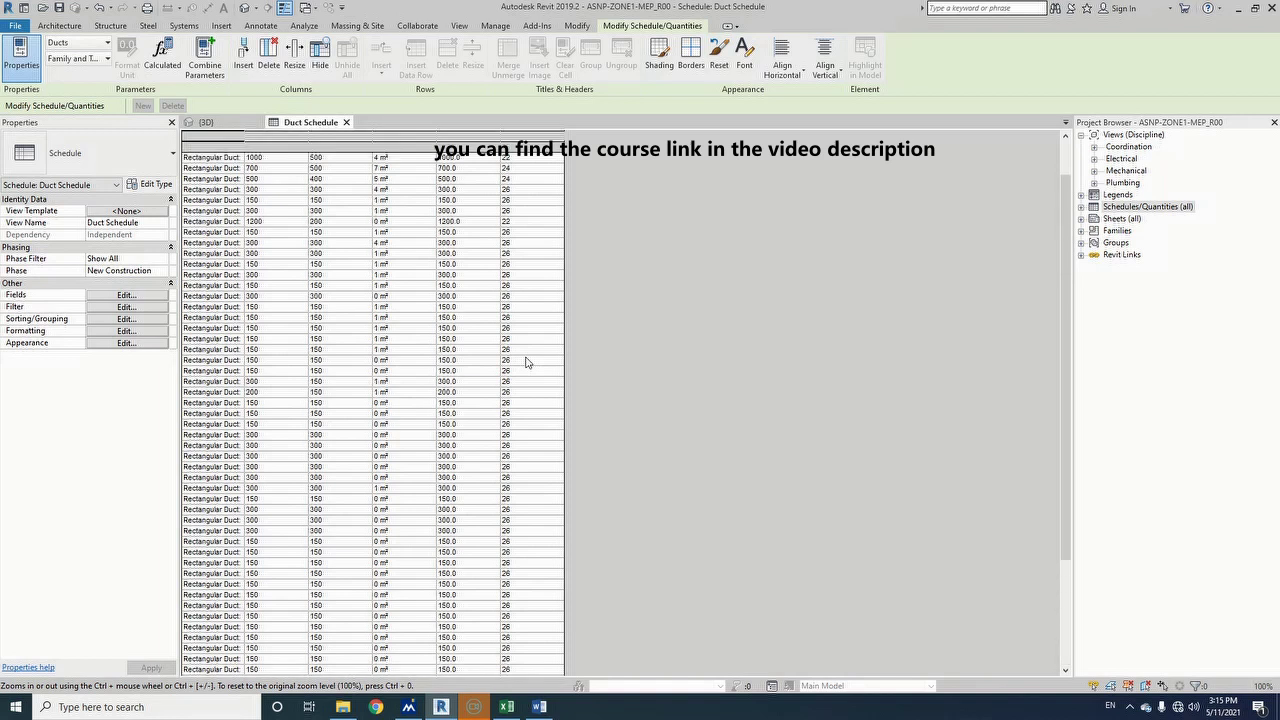
scroll(527, 362, up, 5)
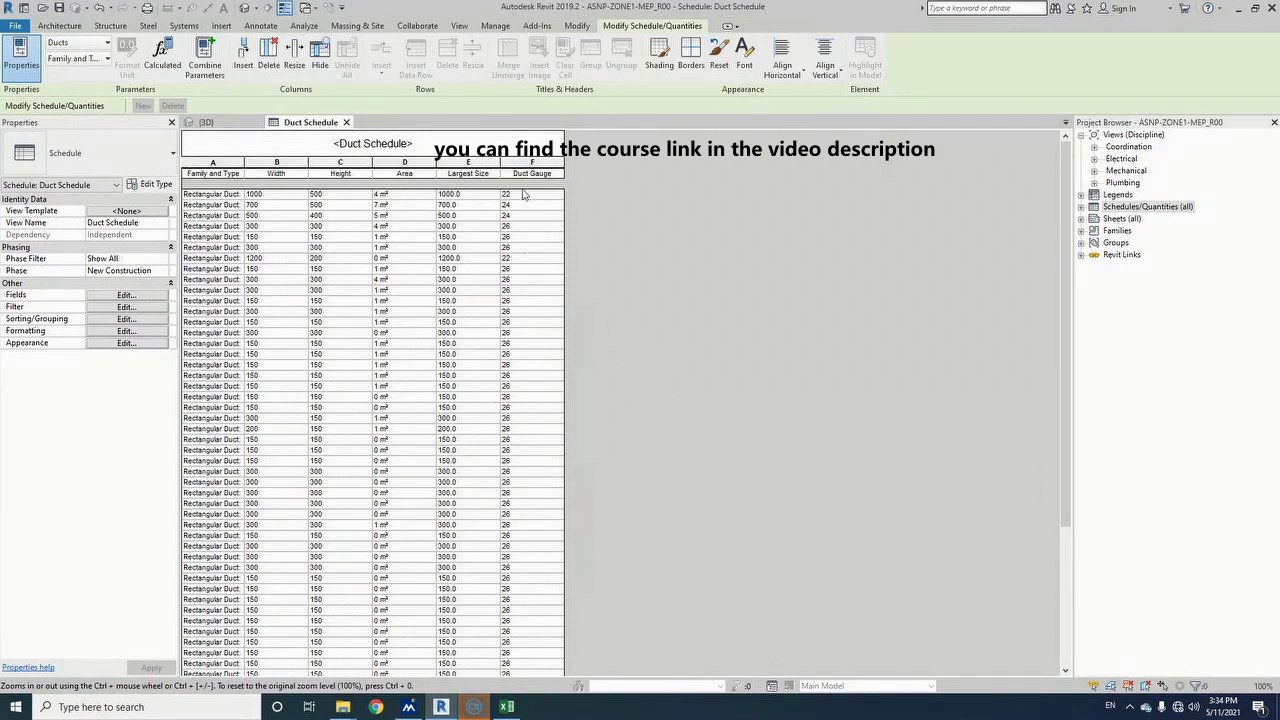
- Compare the Duct Schedule against the Excel SMACNA gauge table, then return to its field settings
click(512, 708)
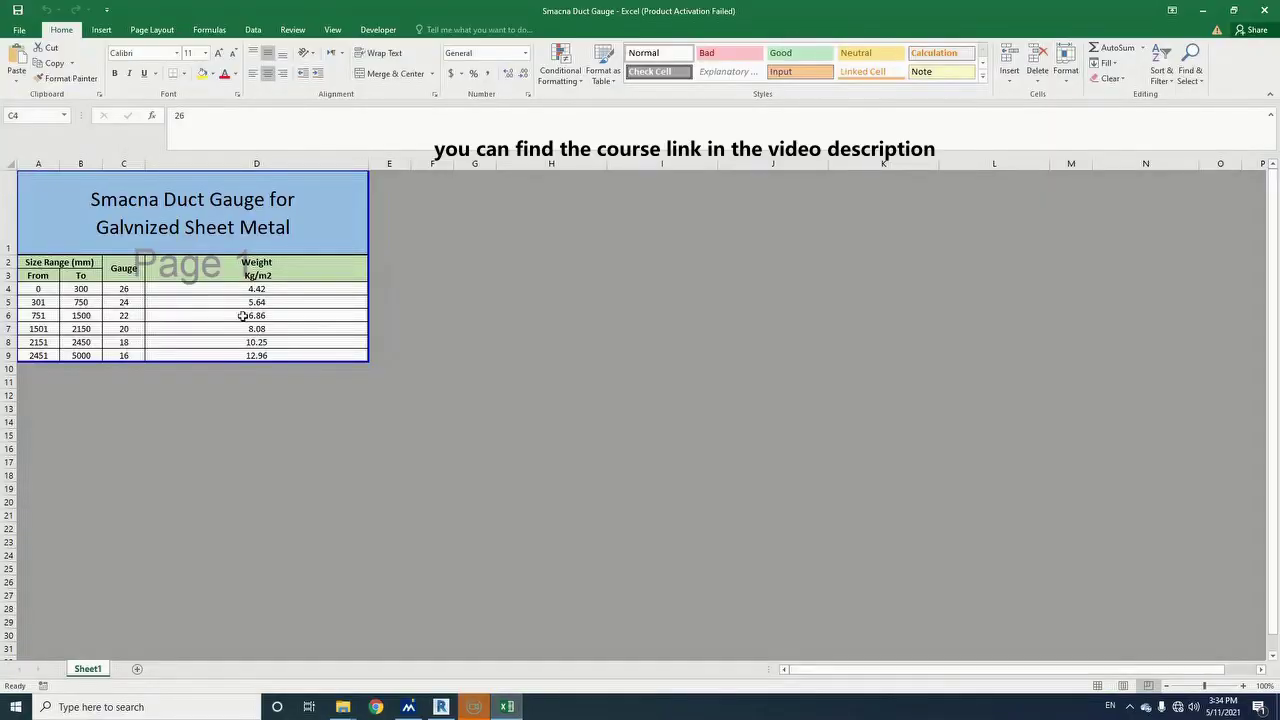
click(441, 708)
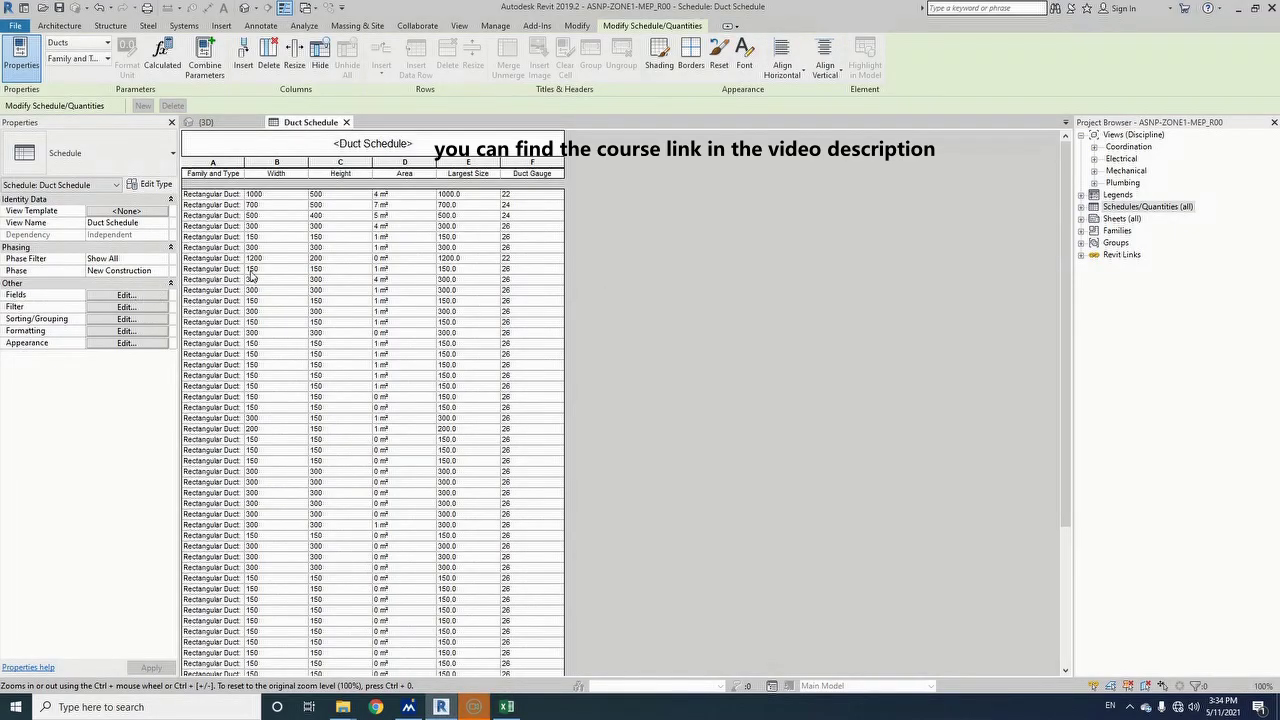
click(507, 708)
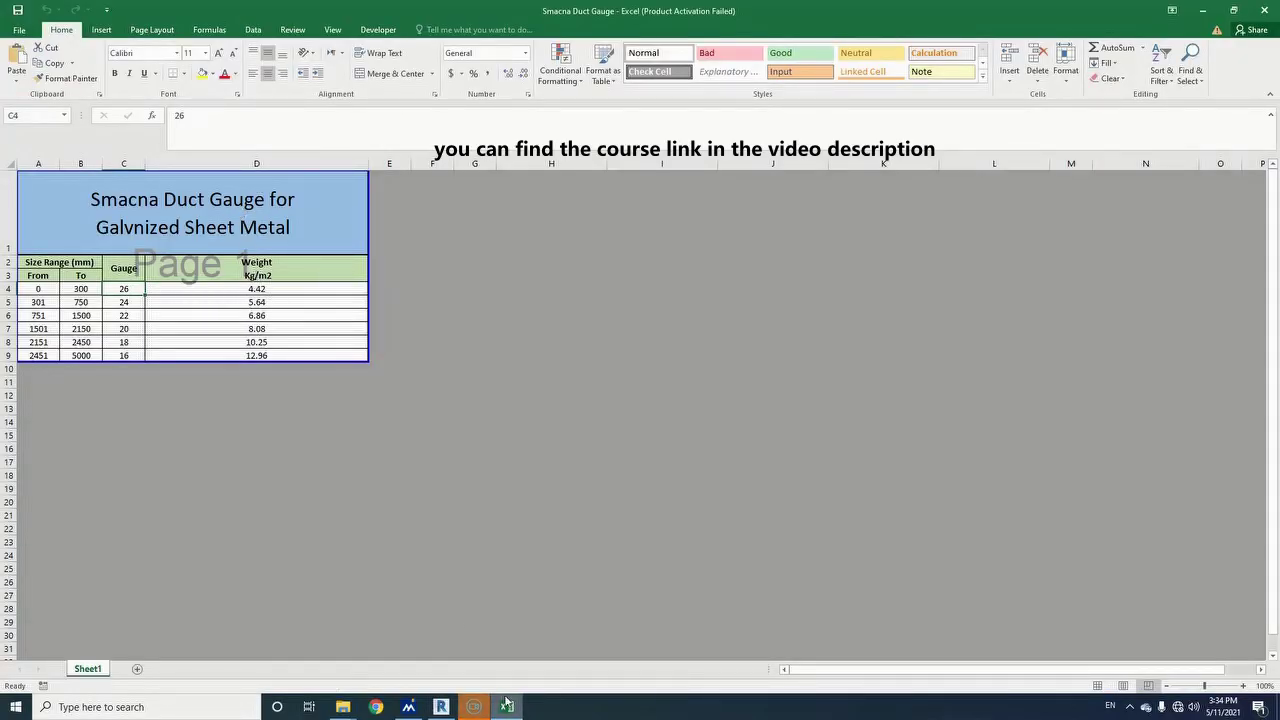
click(441, 708)
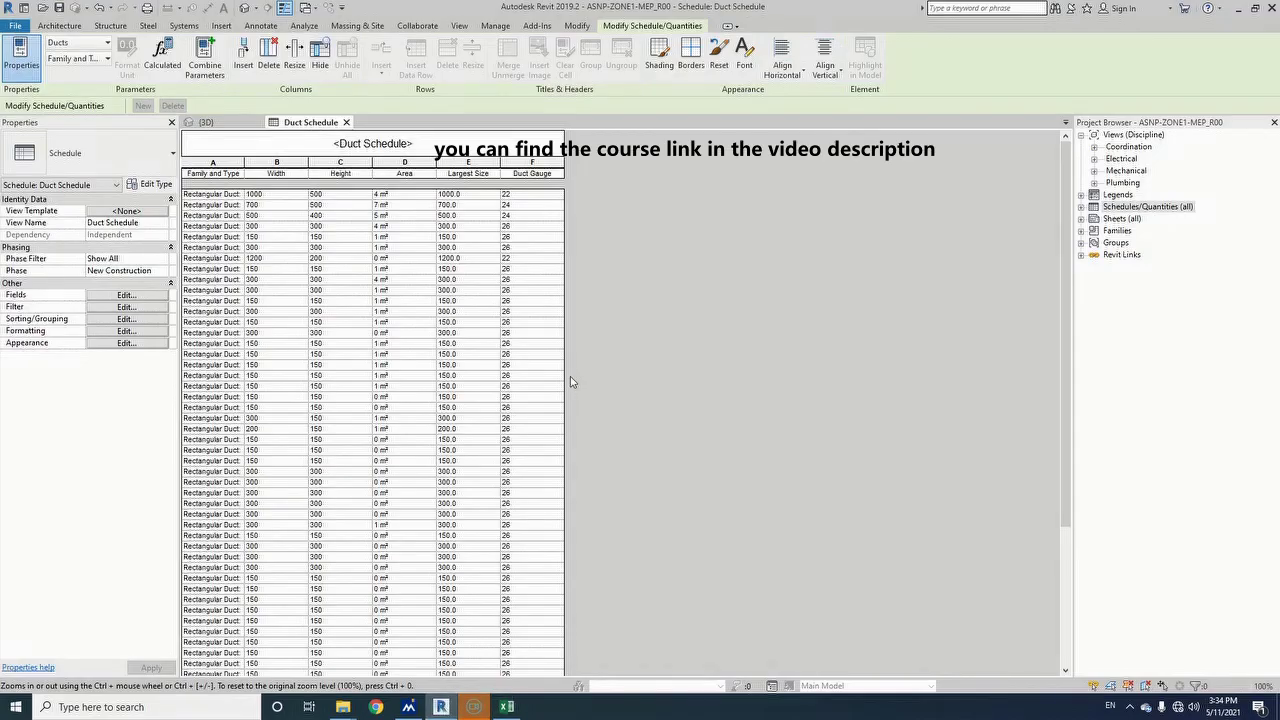
click(155, 296)
- Create a new calculated field named QTY with type Area
click(647, 410)
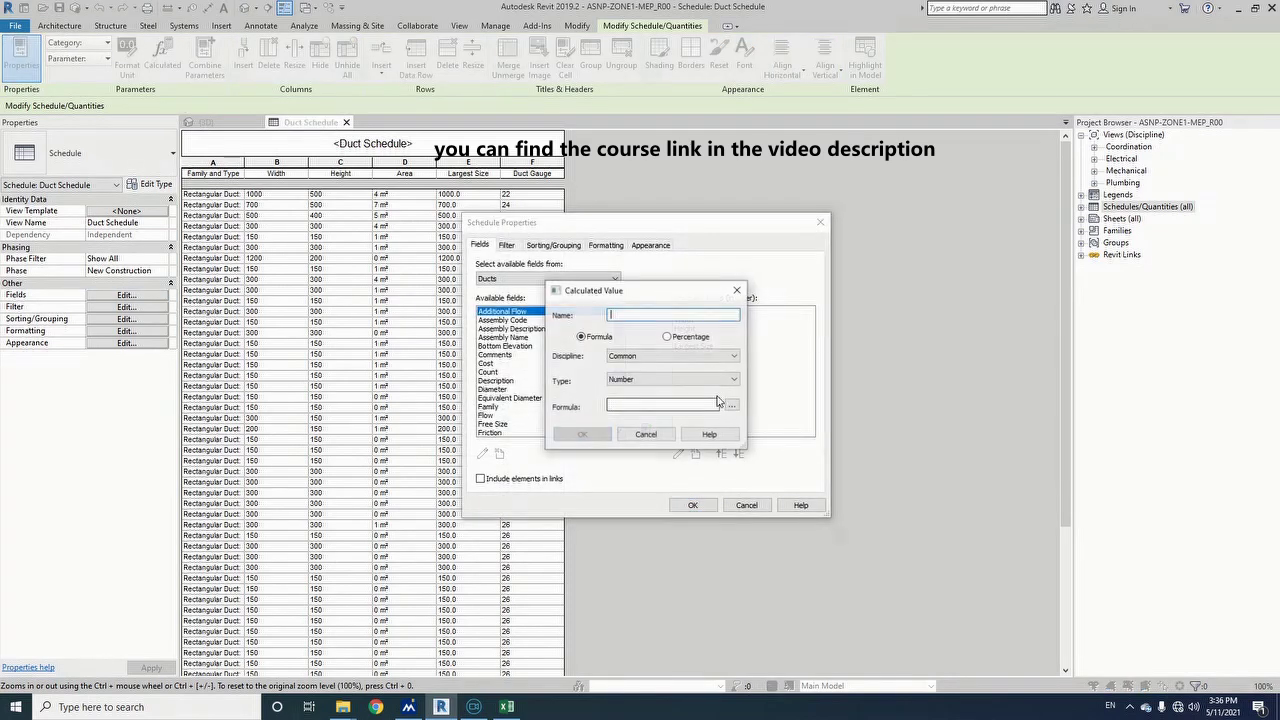
text(QTY)
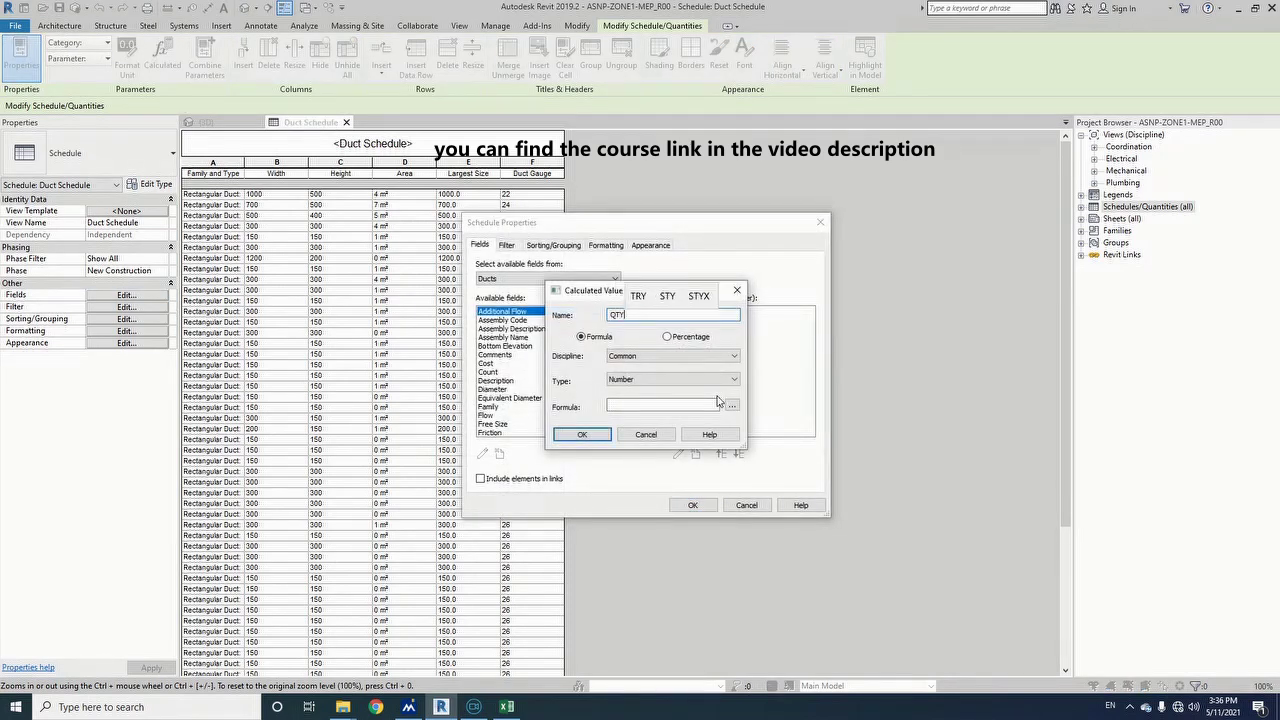
click(700, 379)
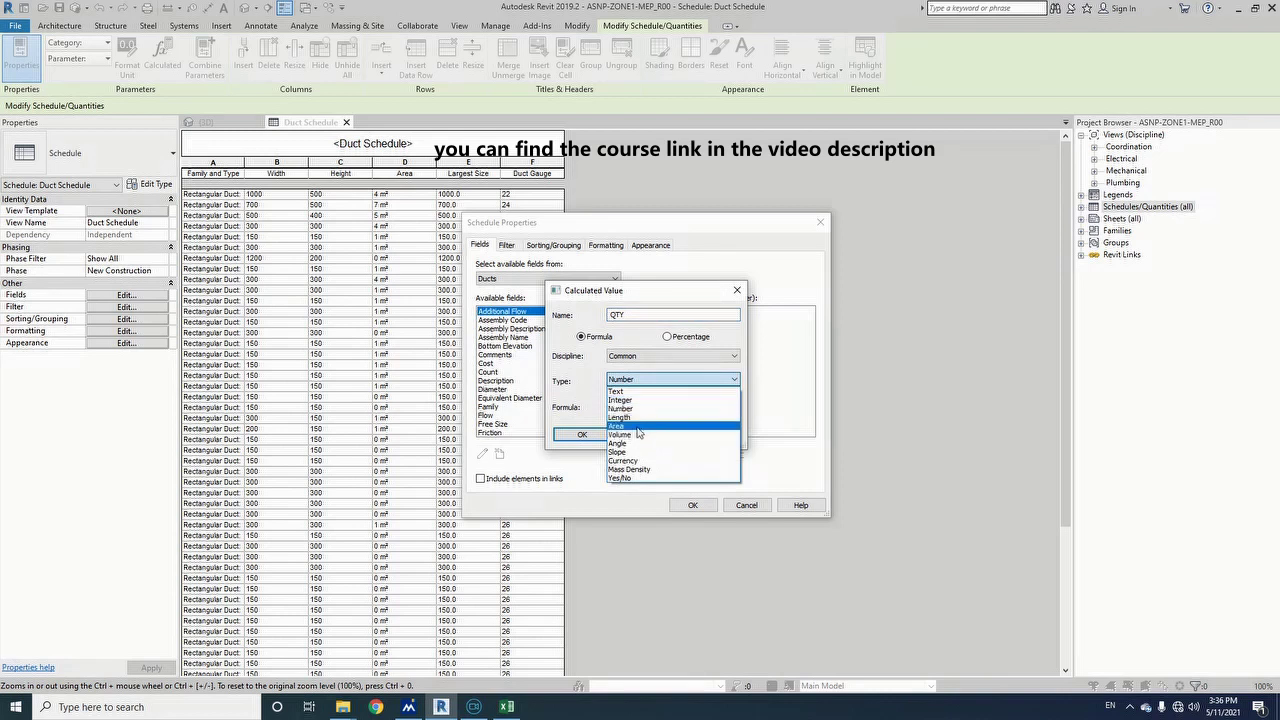
click(625, 408)
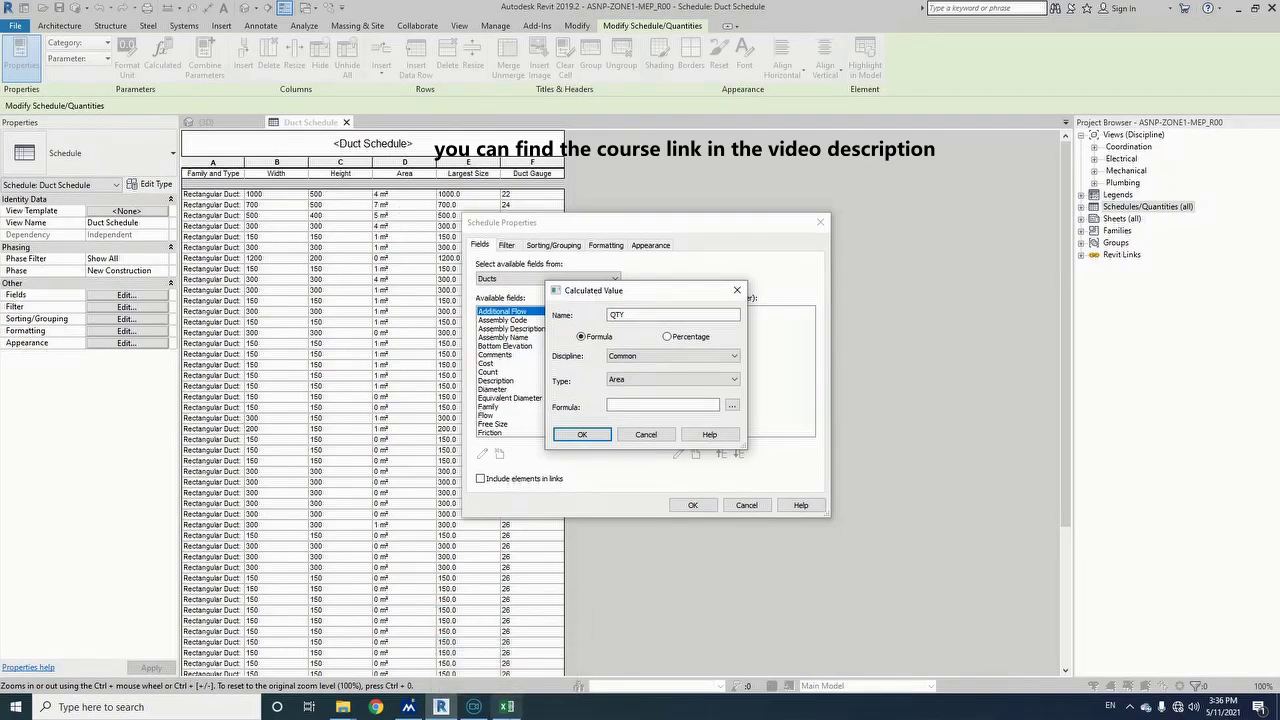
- Start the QTY formula with IF(Duct Gauge=16,Area*
click(505, 645)
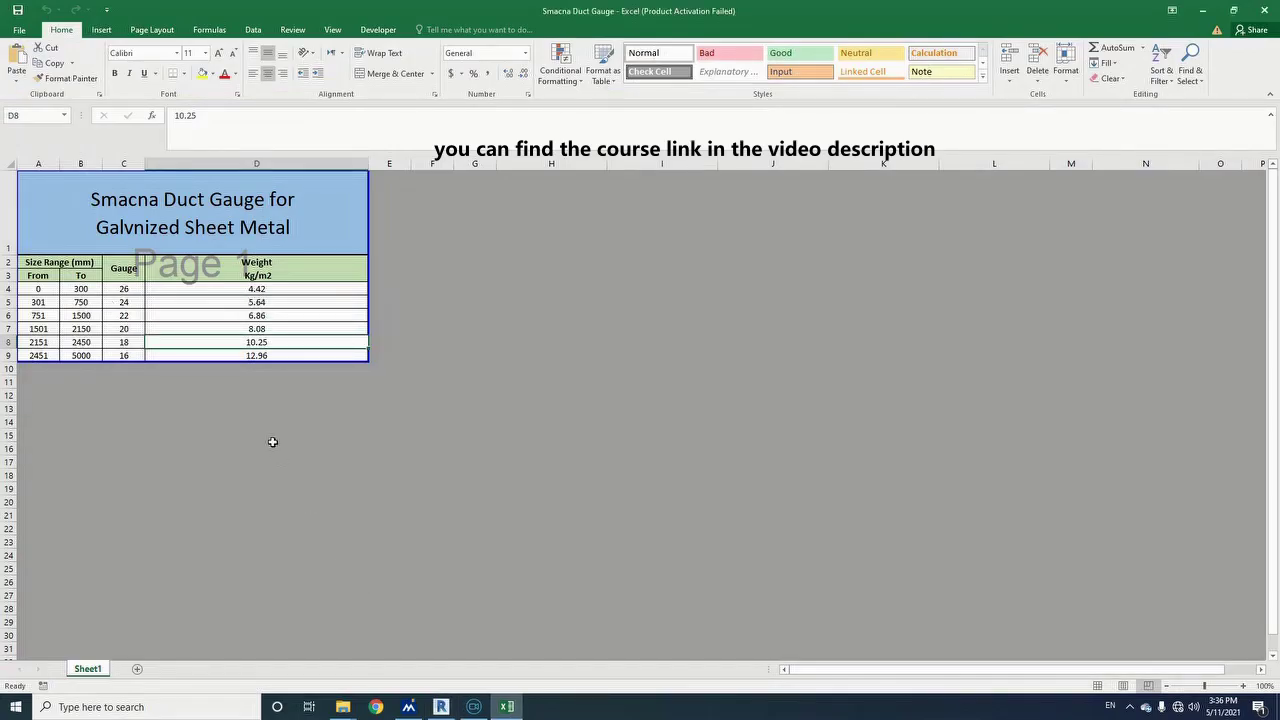
click(507, 702)
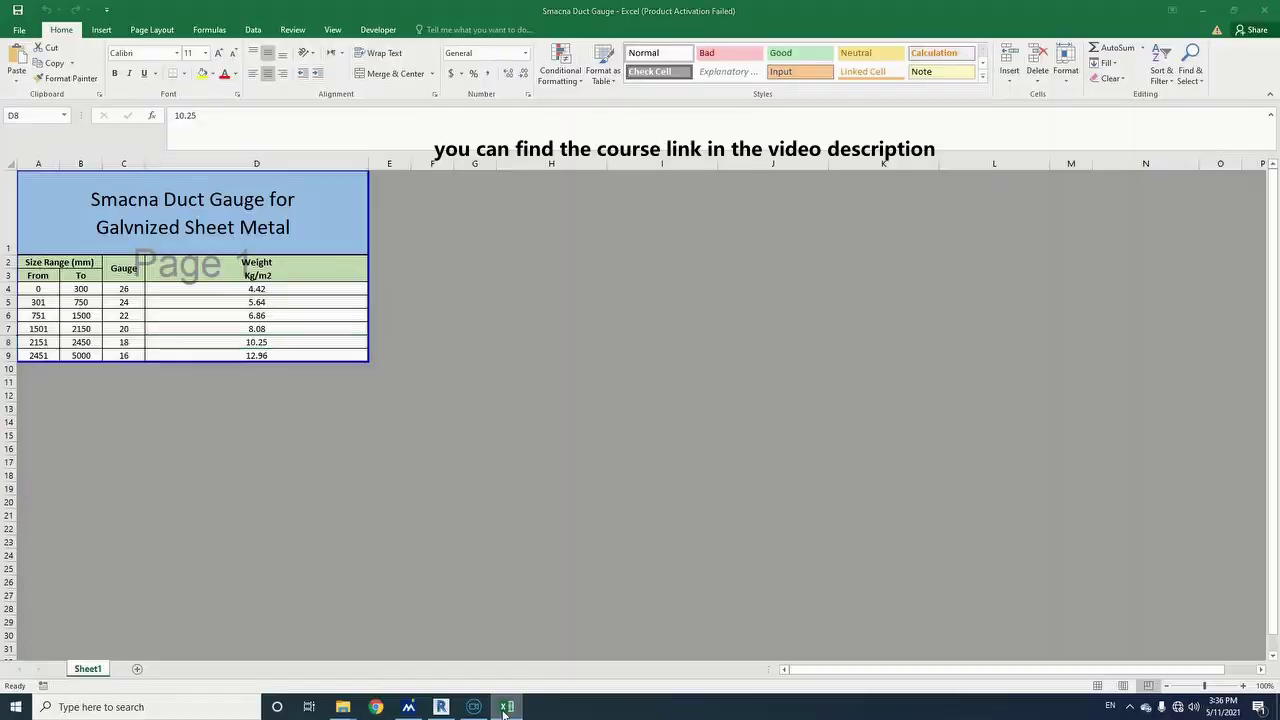
click(632, 406)
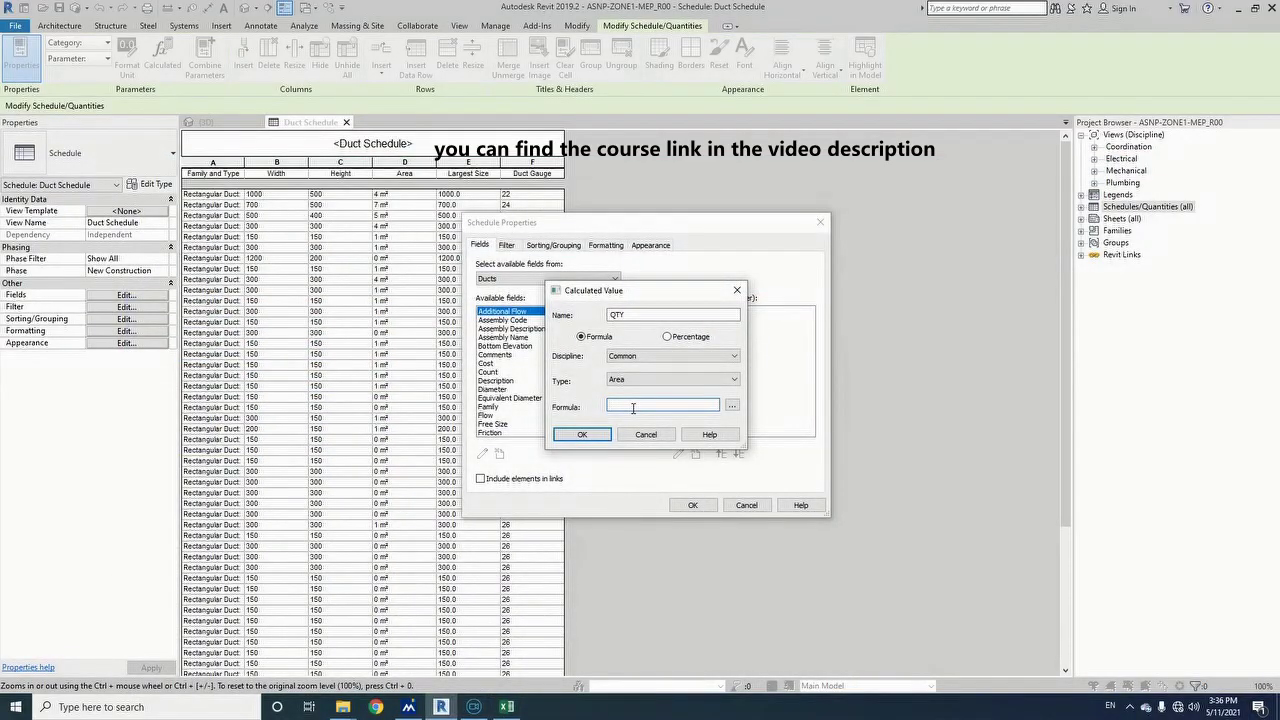
text(IF)
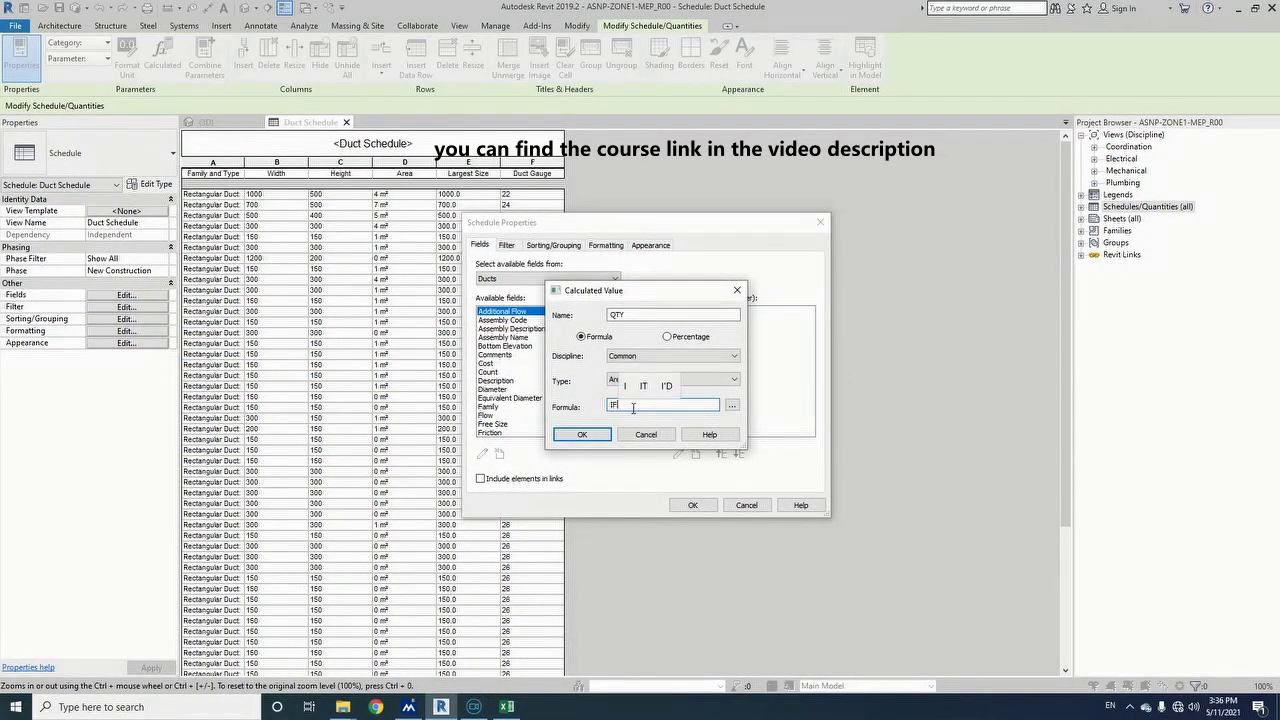
text(()
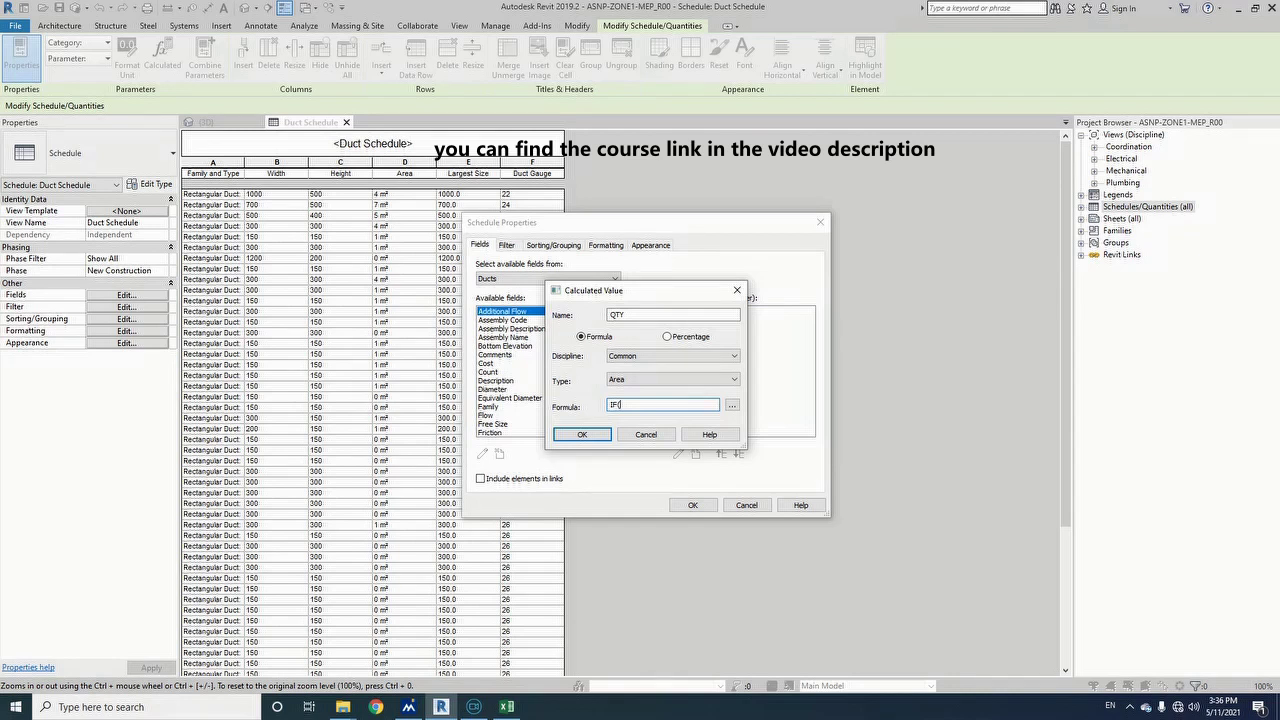
text(Duct G)
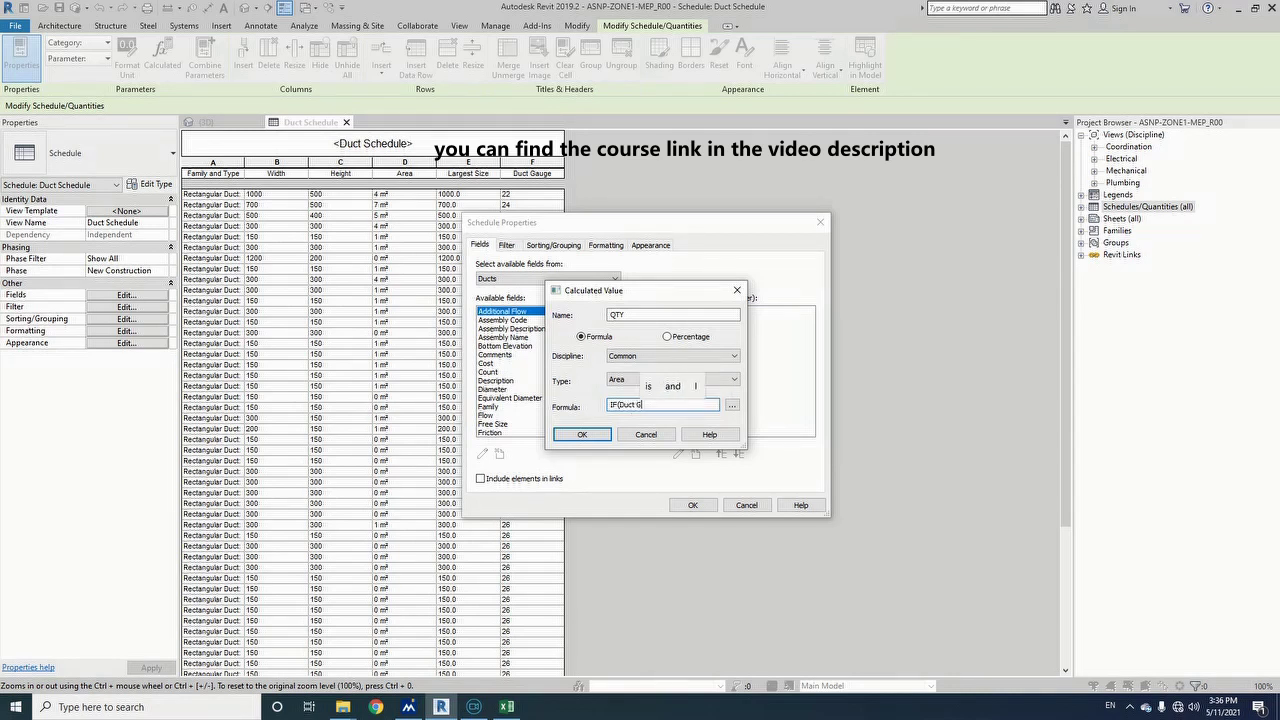
text(AUGE)
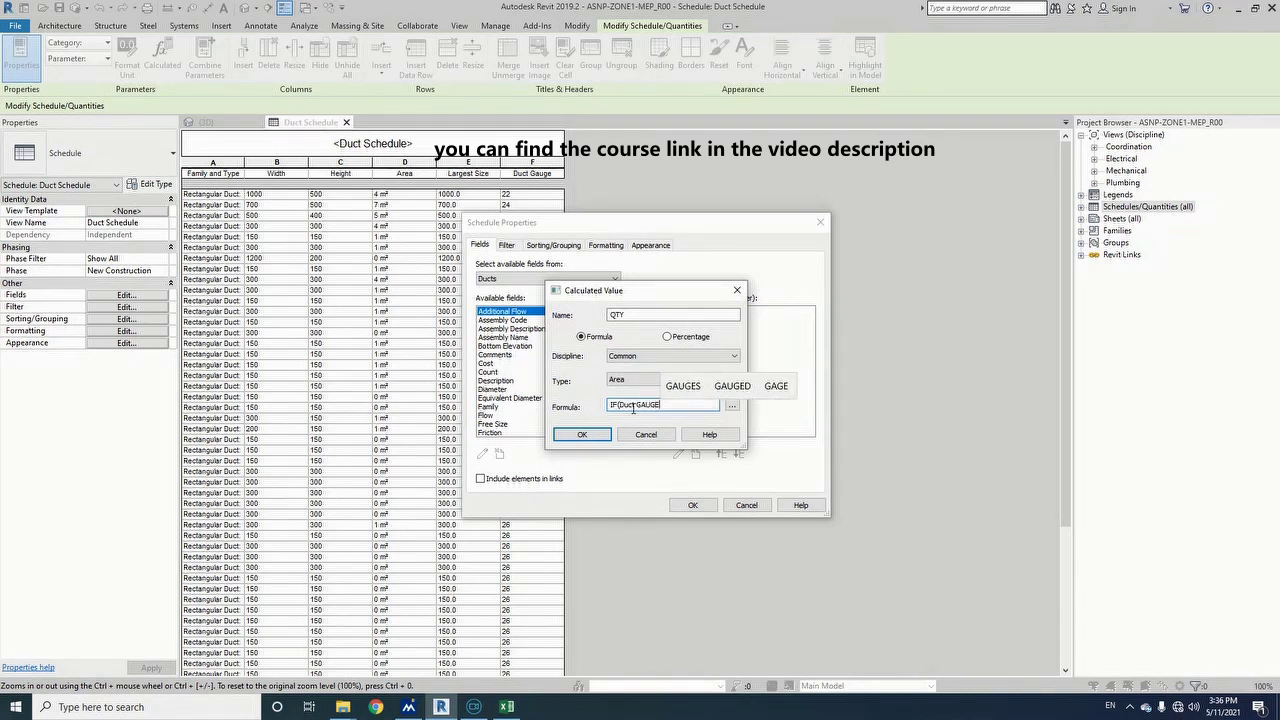
key(BackSpace)
key(BackSpace)
key(BackSpace)
key(BackSpace)
text(auge=)
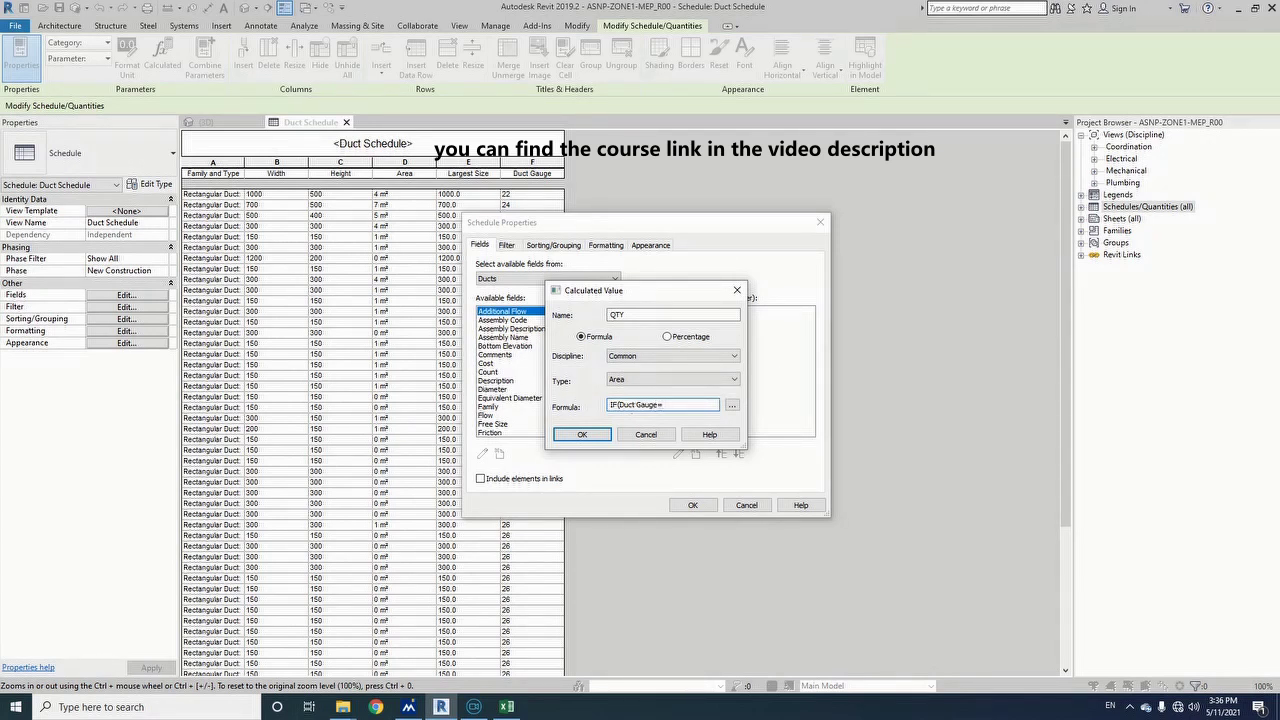
text(16,A)
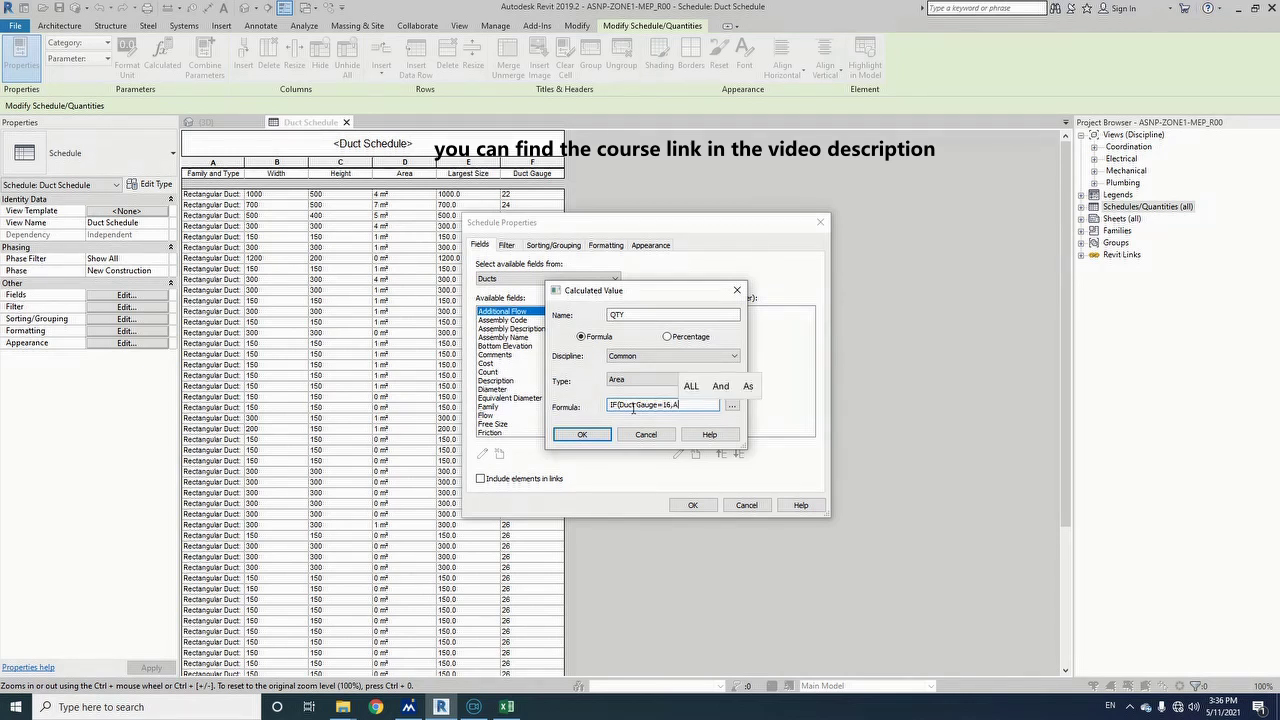
text(rea*)
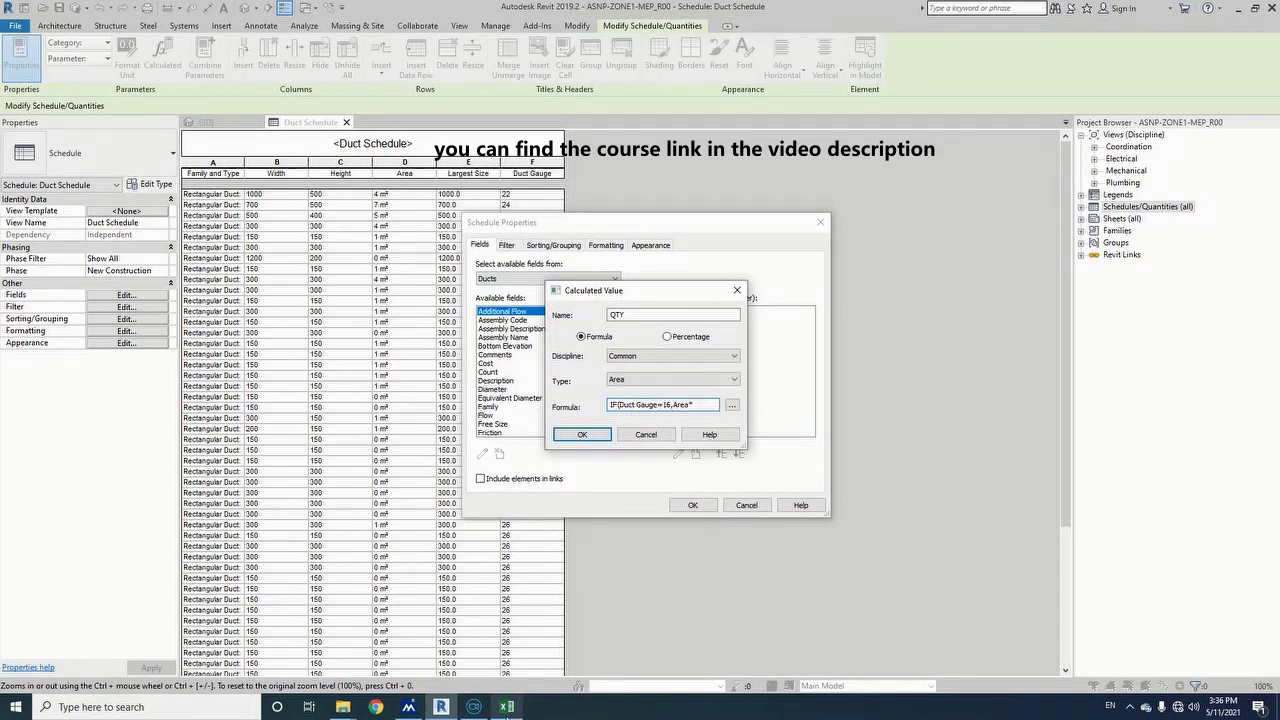
- Use the 12.96 weight from Excel cell D9 for gauge 16 and begin the gauge 18 condition
click(507, 707)
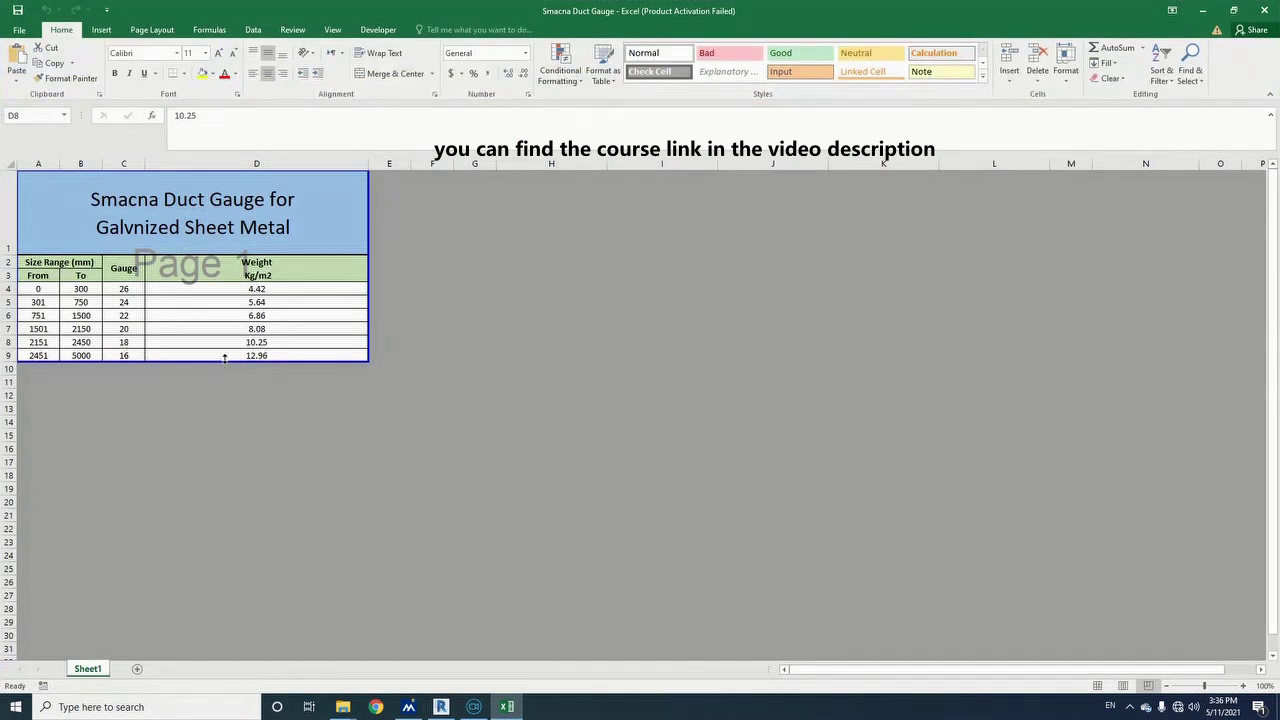
click(256, 355)
key(ctrl+c)
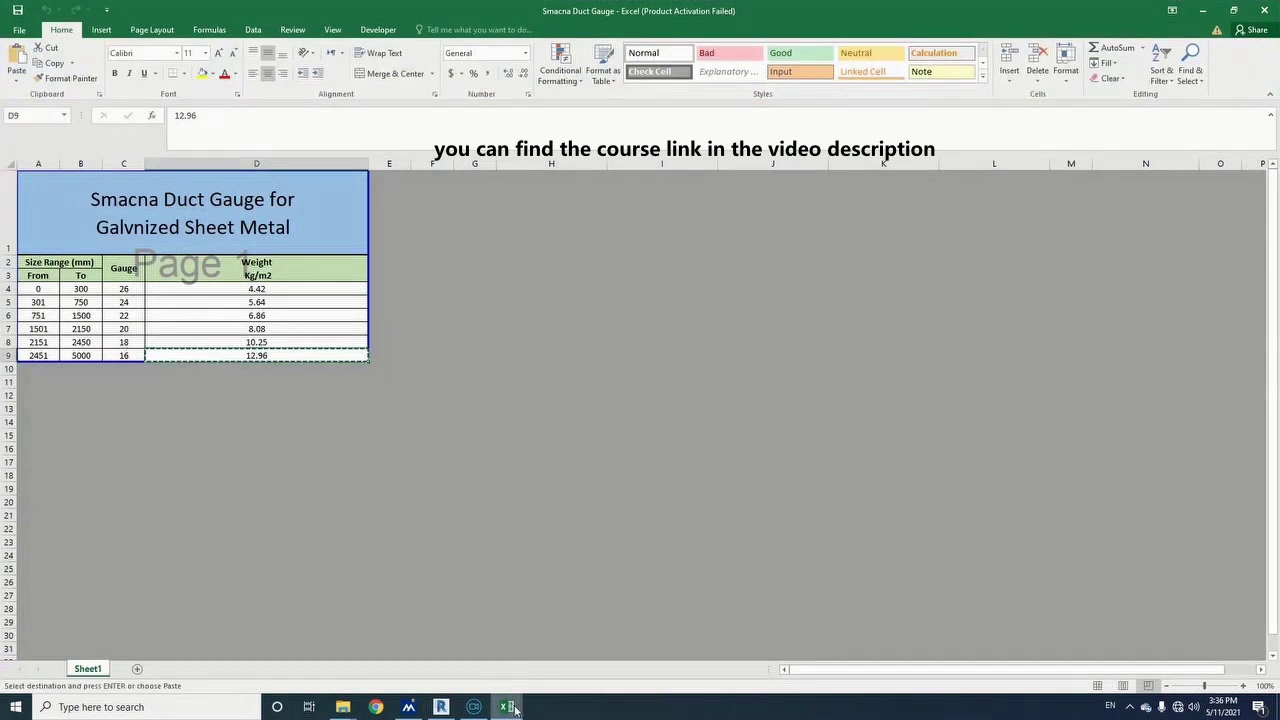
click(507, 707)
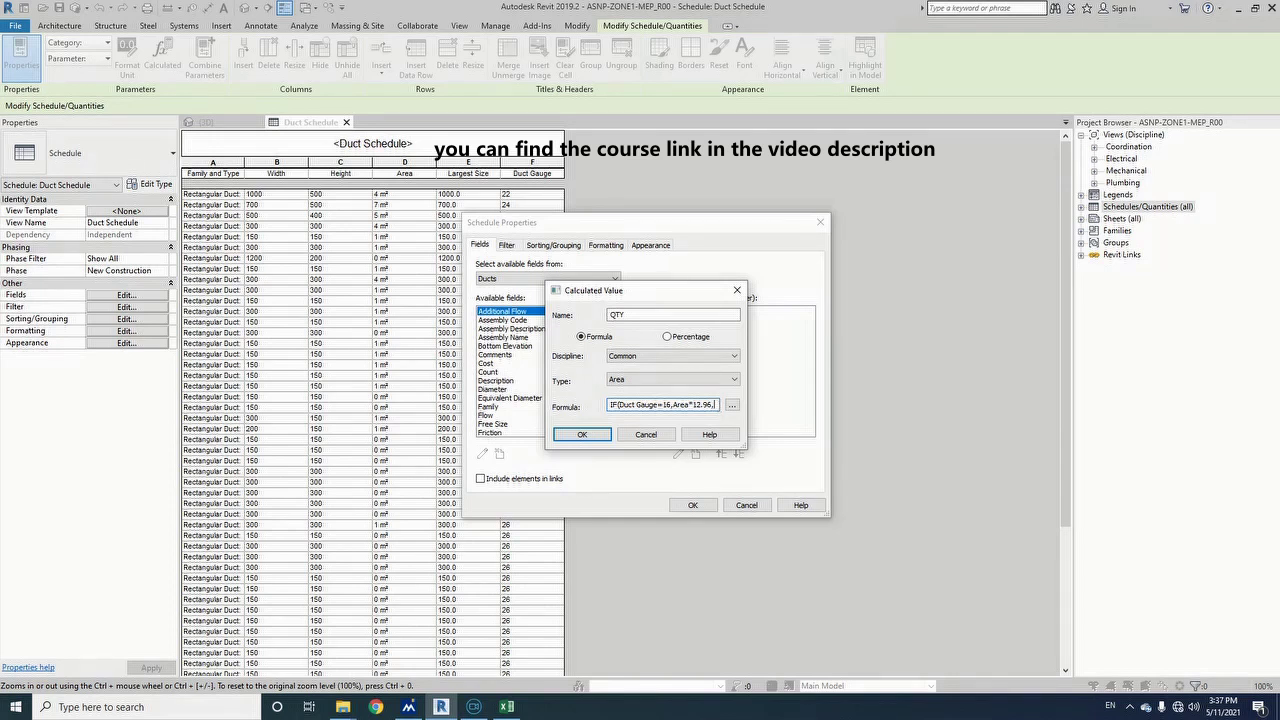
drag(657, 404, 626, 403)
drag(713, 405, 703, 405)
text(if(Duct Gauge=18,A)
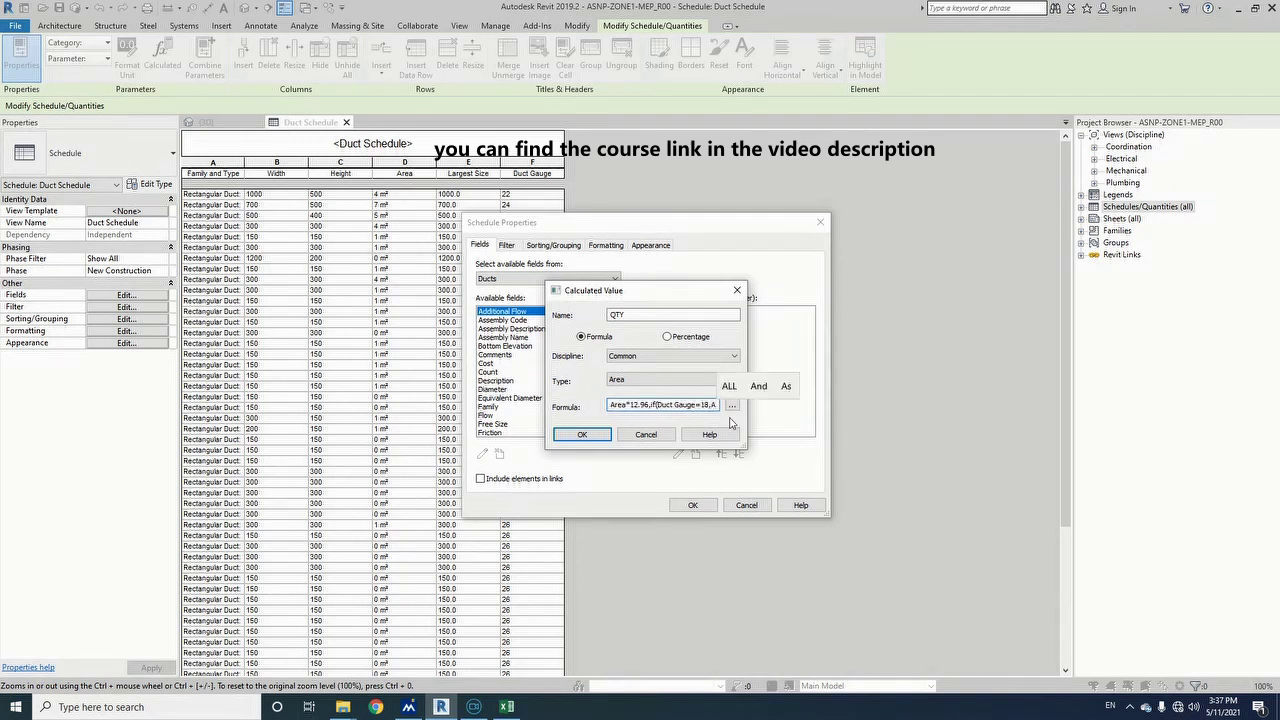
text(rea*)
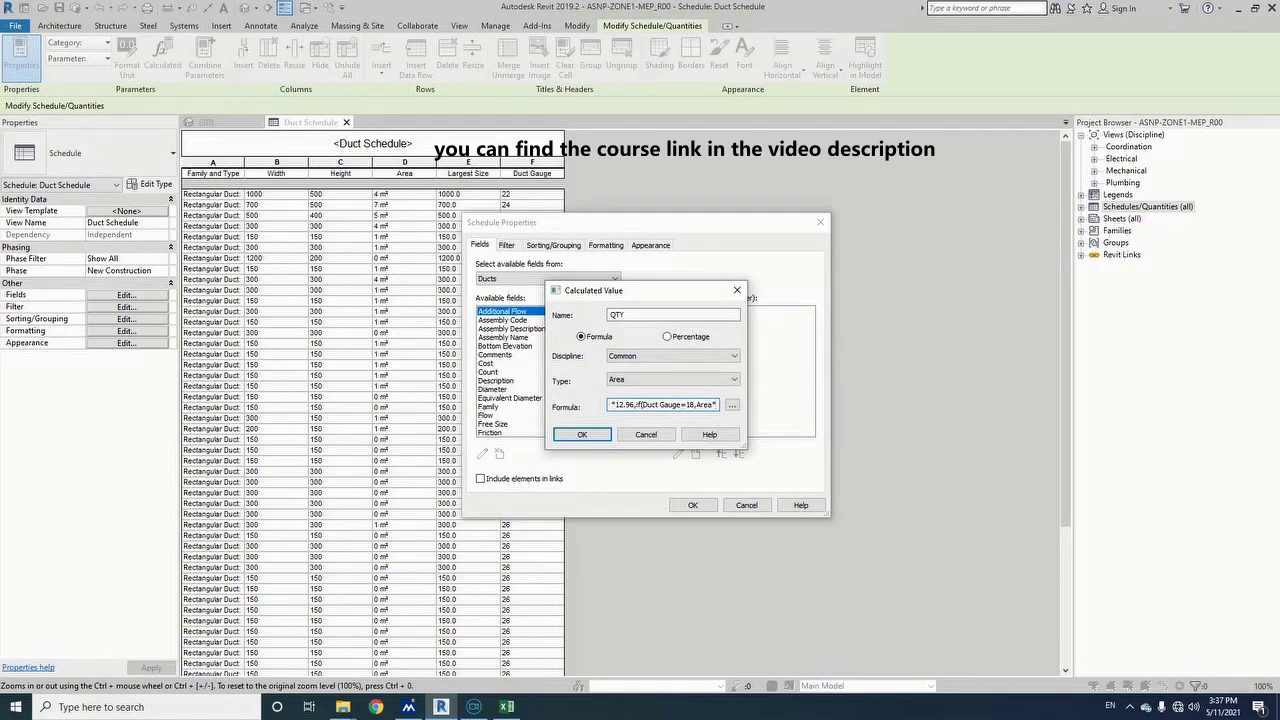
click(507, 707)
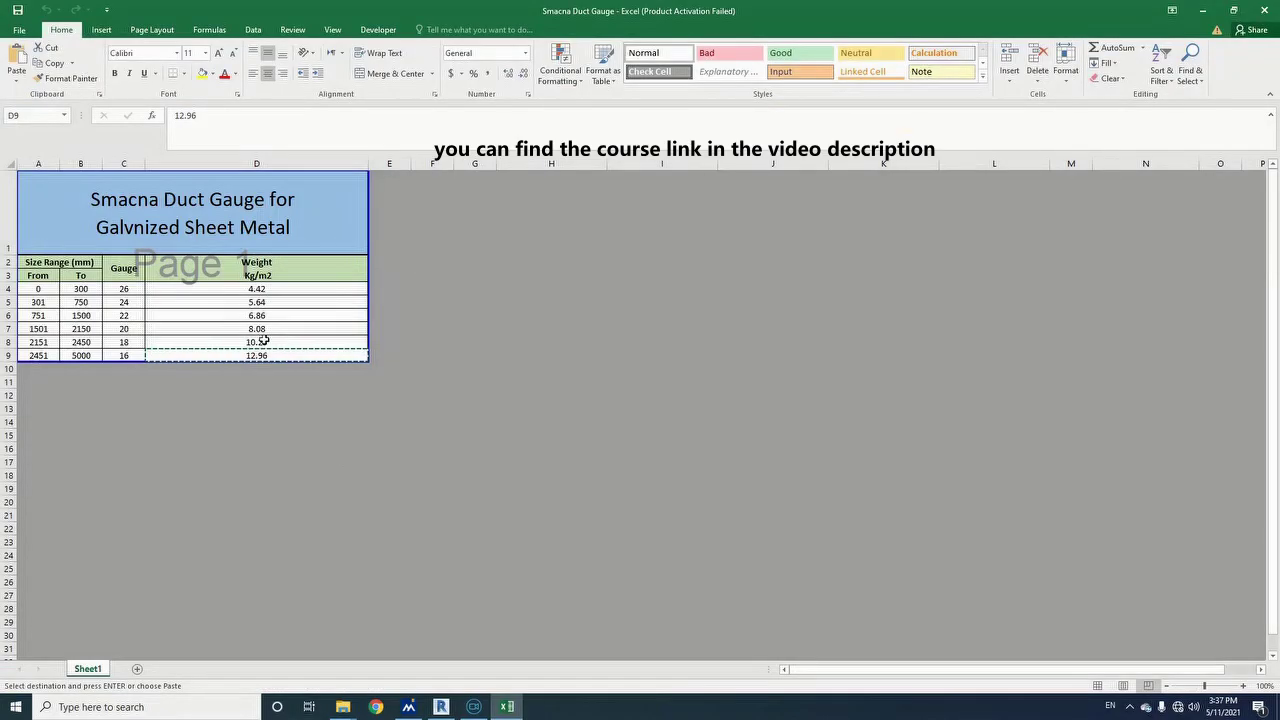
- Paste the 10.25 weight from cell D8 as the gauge 18 multiplier and open the next if
click(268, 342)
key(ctrl+c)
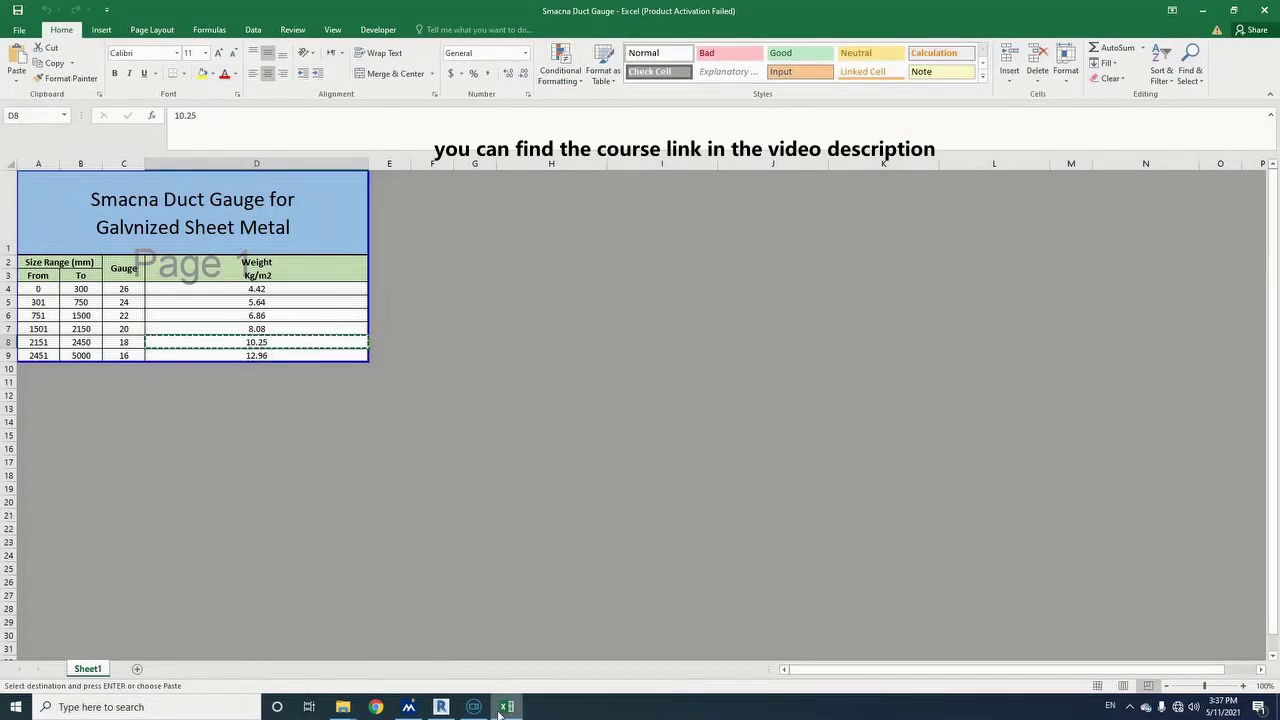
click(446, 709)
key(ctrl+v)
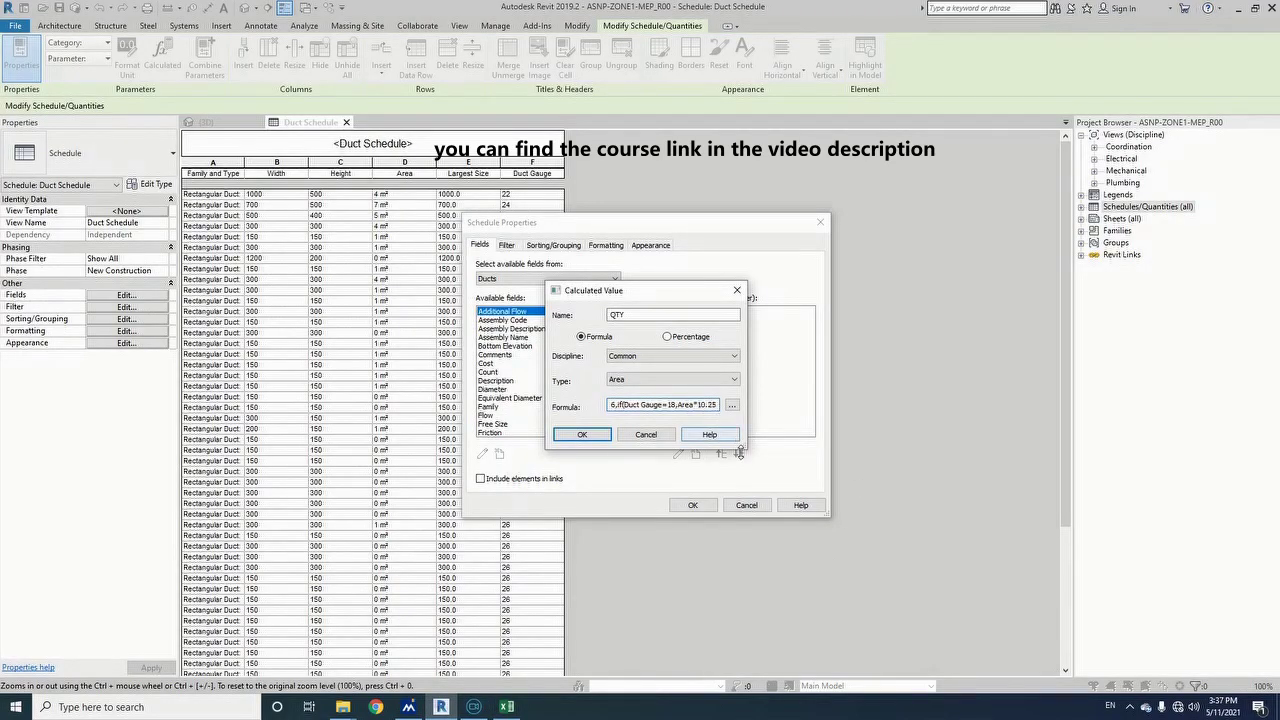
text(,)
text(if()
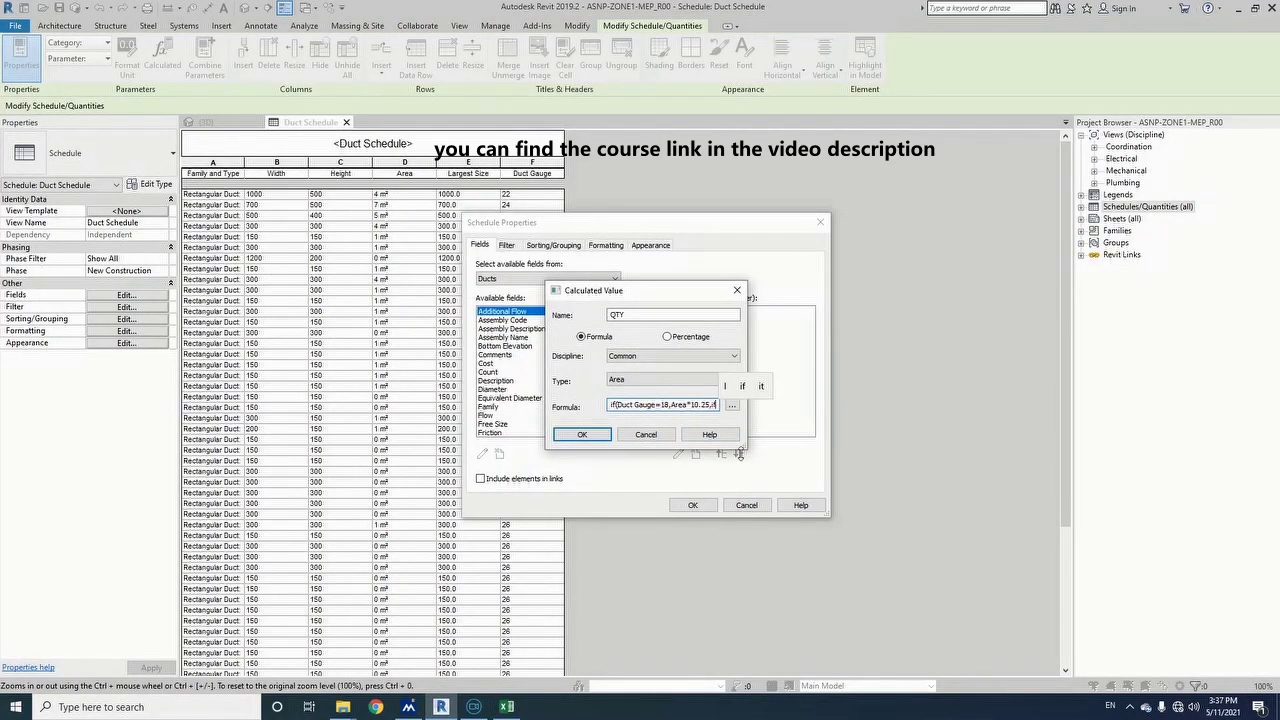
key(ctrl+v)
key(BackSpace)
key(BackSpace)
key(BackSpace)
key(BackSpace)
key(BackSpace)
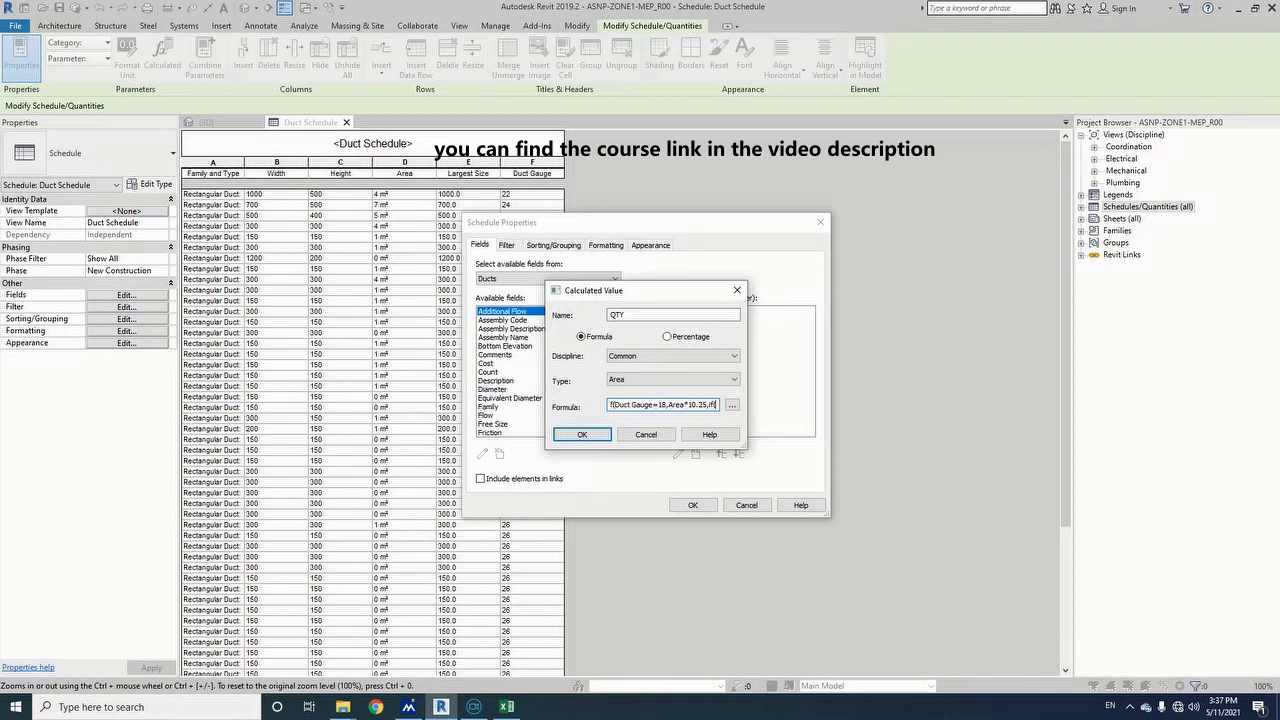
- Add the gauge 20 condition with Area*8.08 and start the gauge 22 condition
text(Duct Gauge)
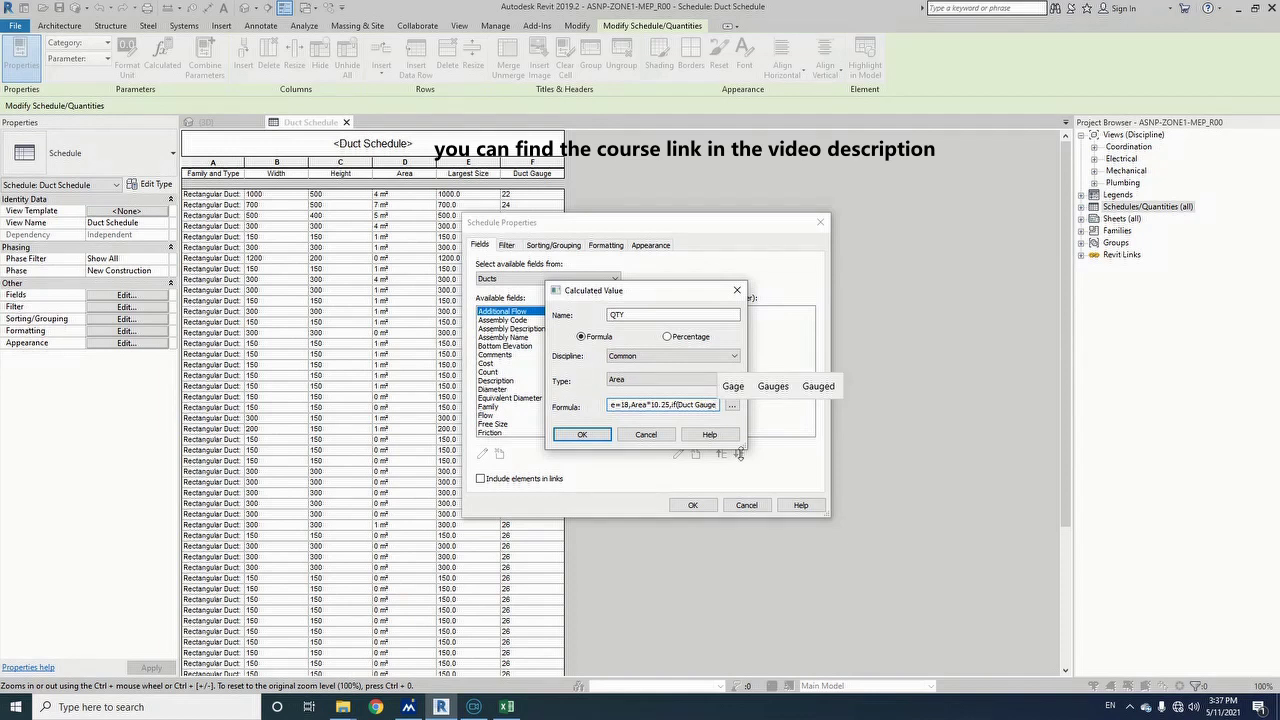
text(=20)
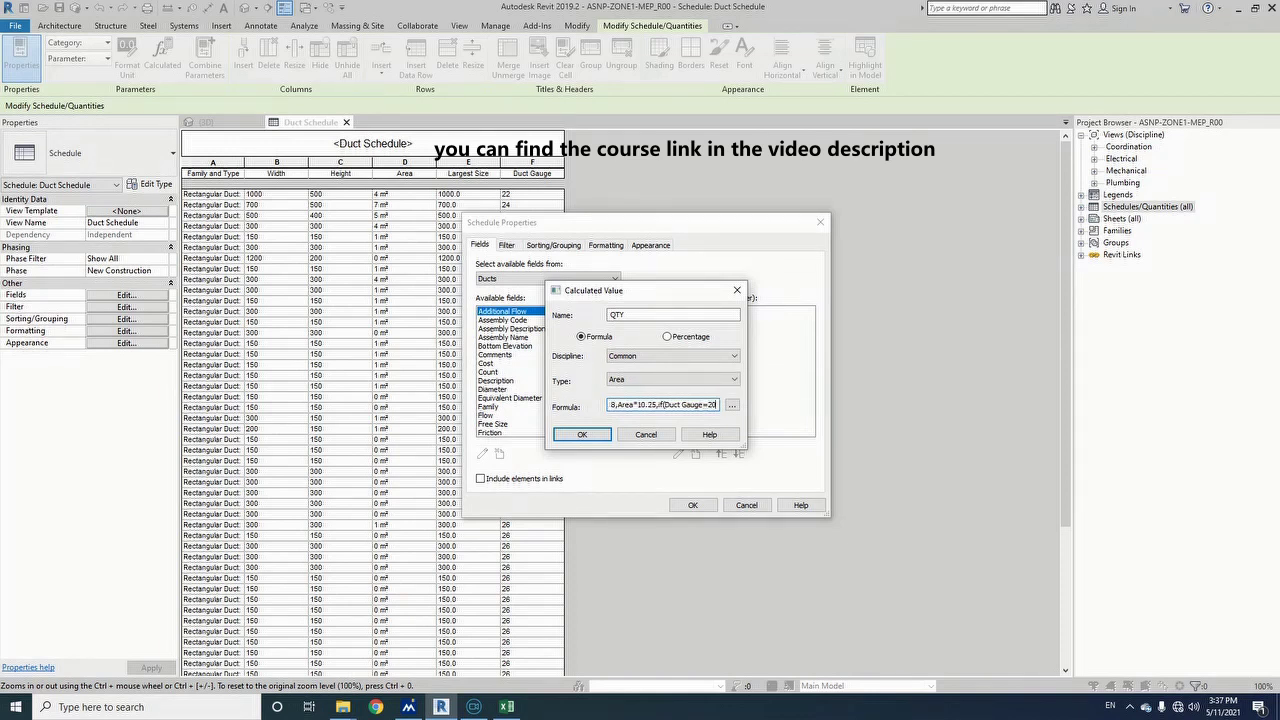
text(,)
text(Arae)
key(BackSpace)
key(BackSpace)
text(ea*)
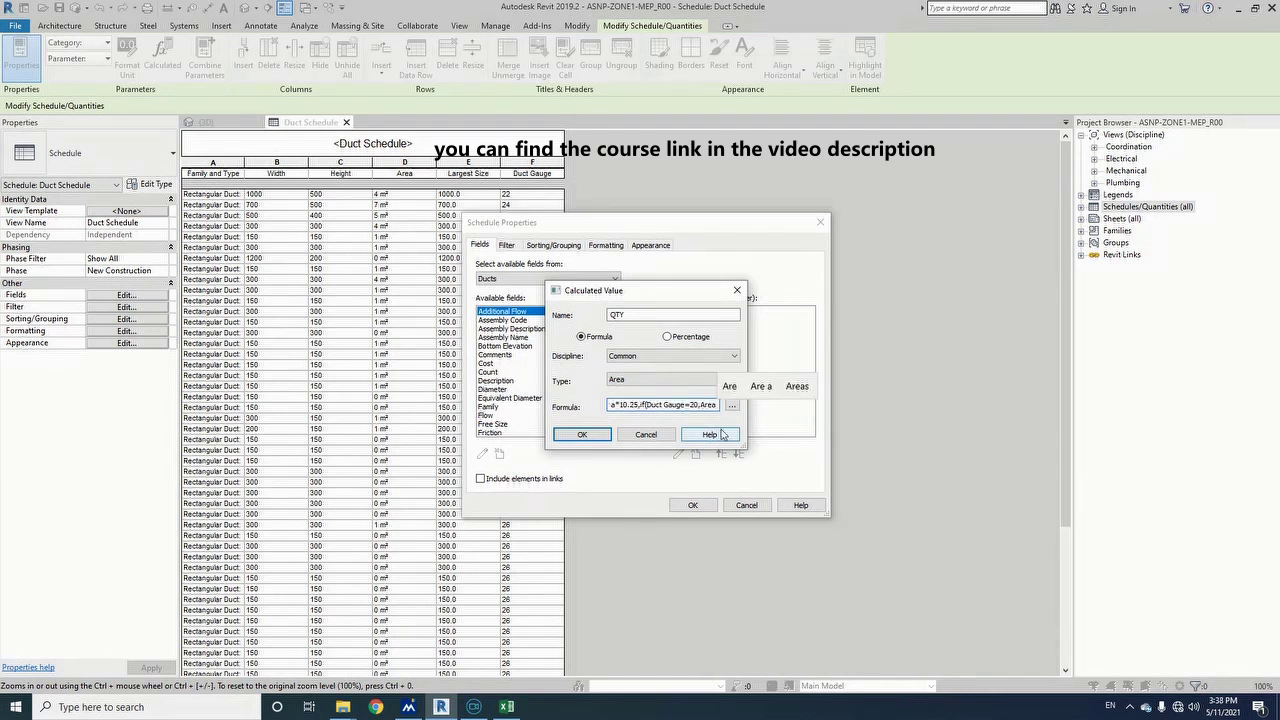
click(507, 706)
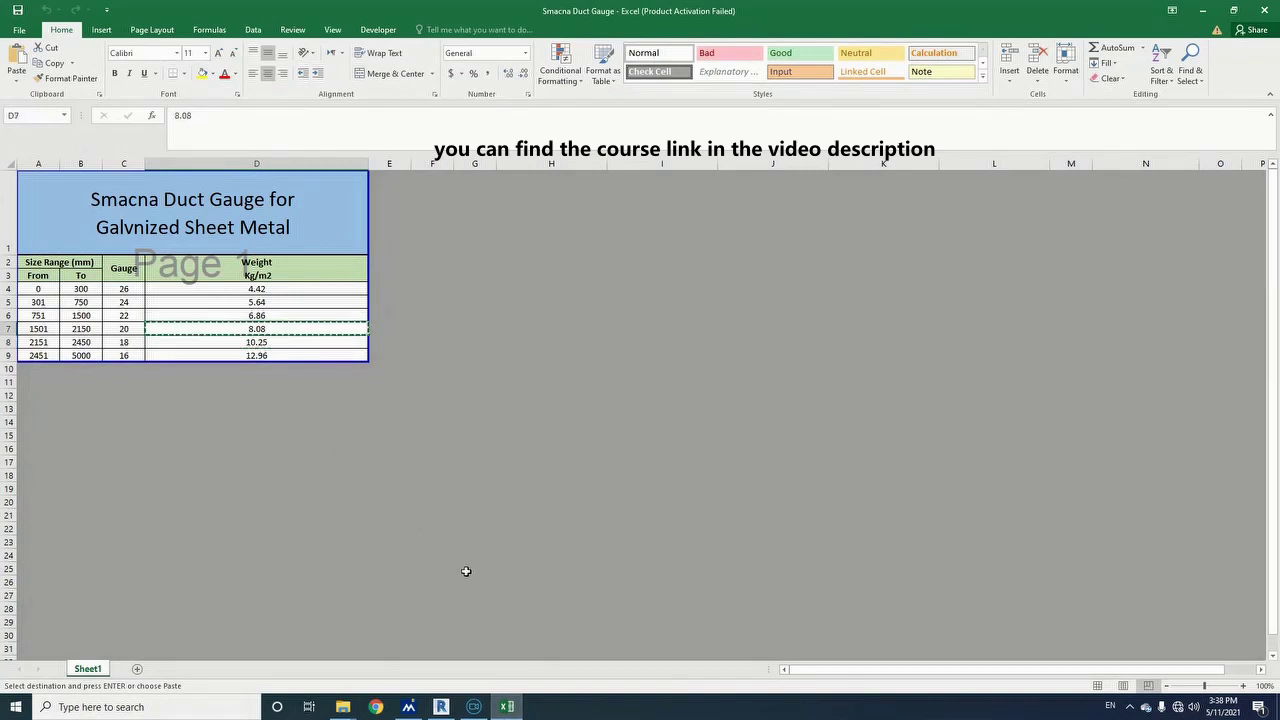
click(507, 706)
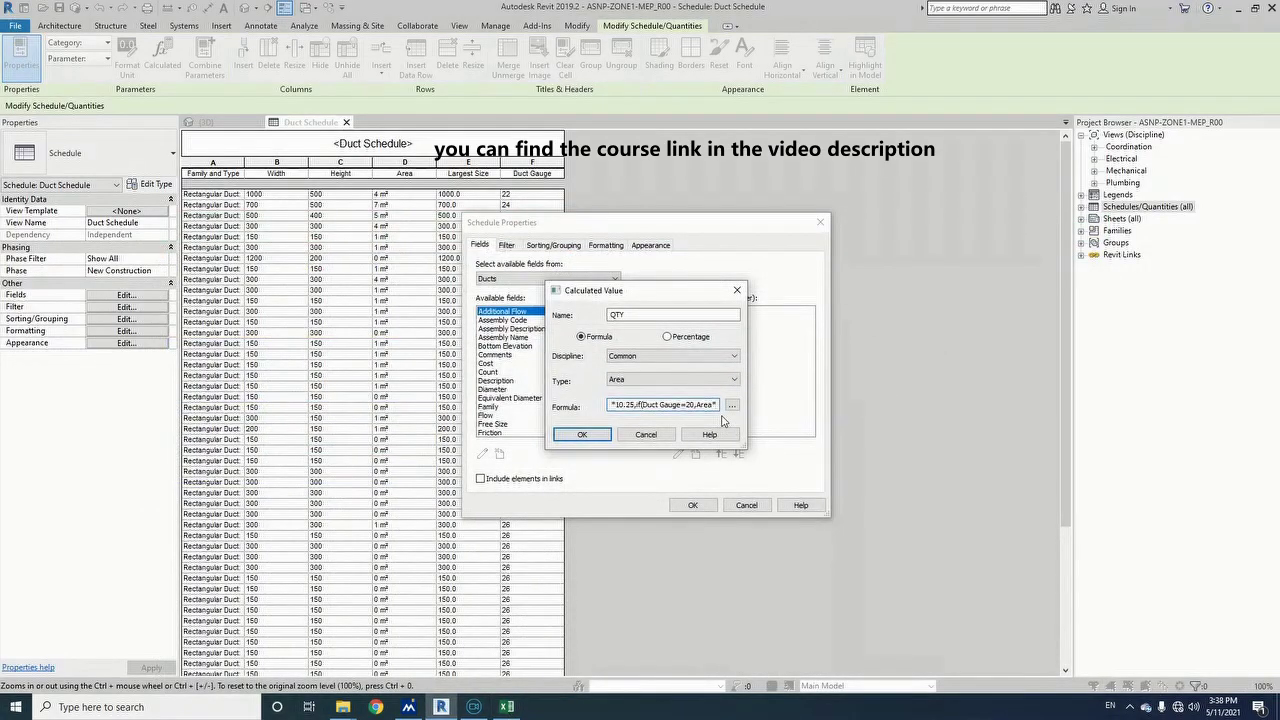
key(ctrl+v)
text())
text(if(D)
text(uct)
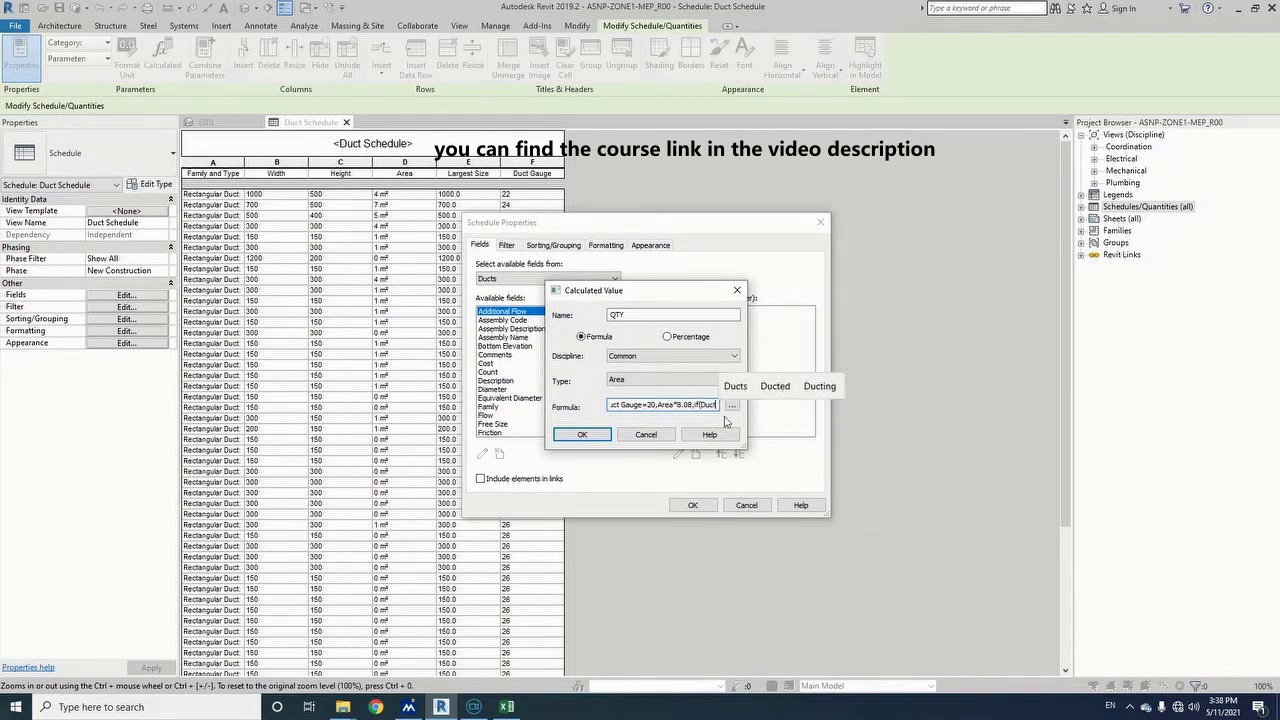
text( Gauge)
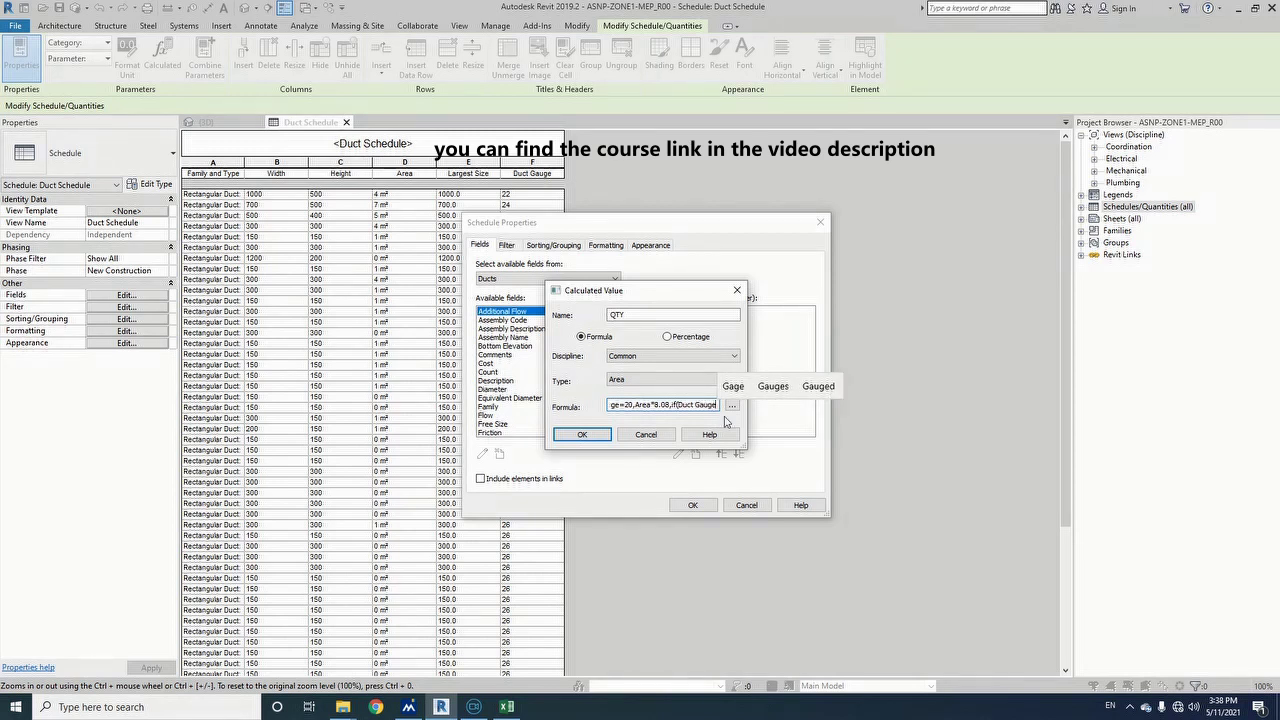
text(=)
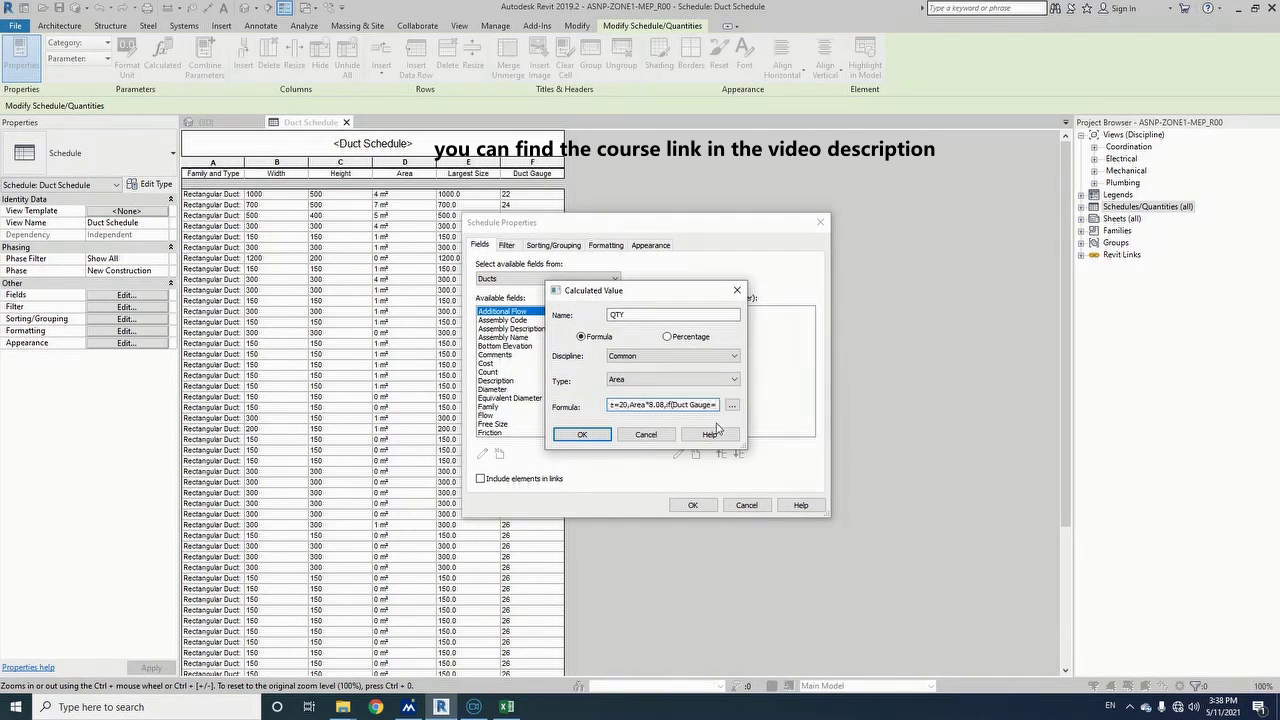
text(22,Are)
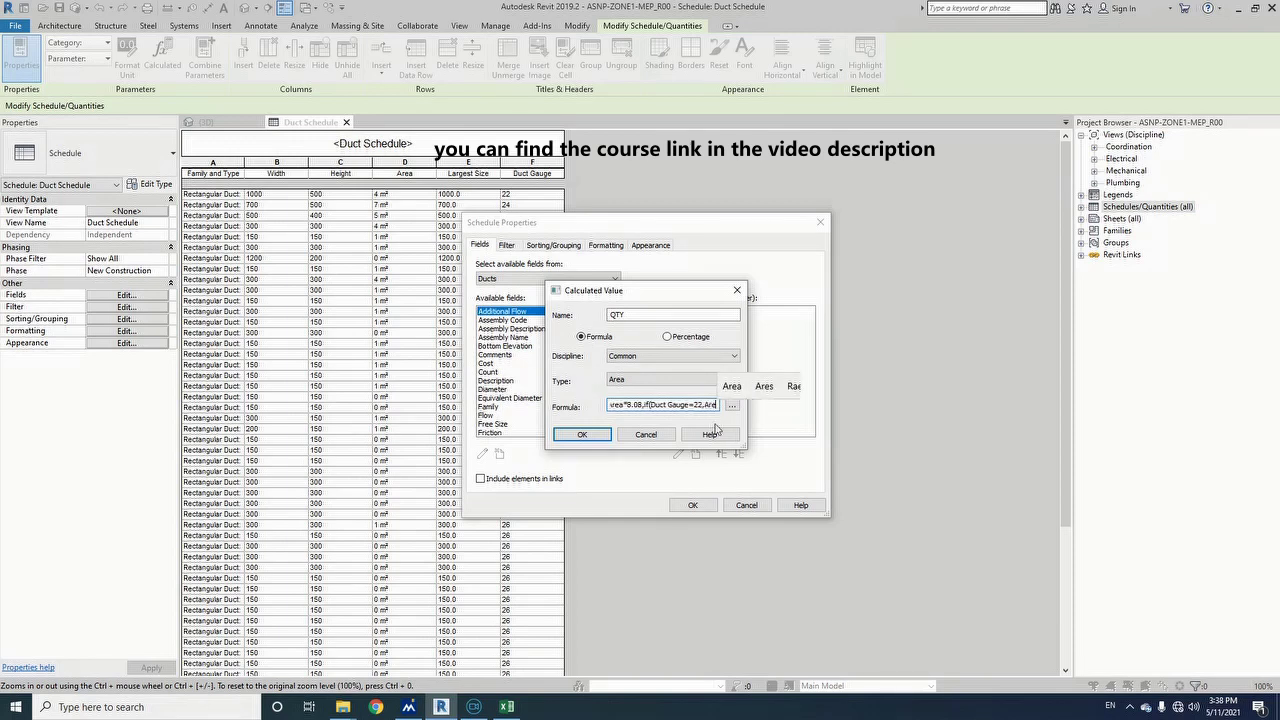
text(a*)
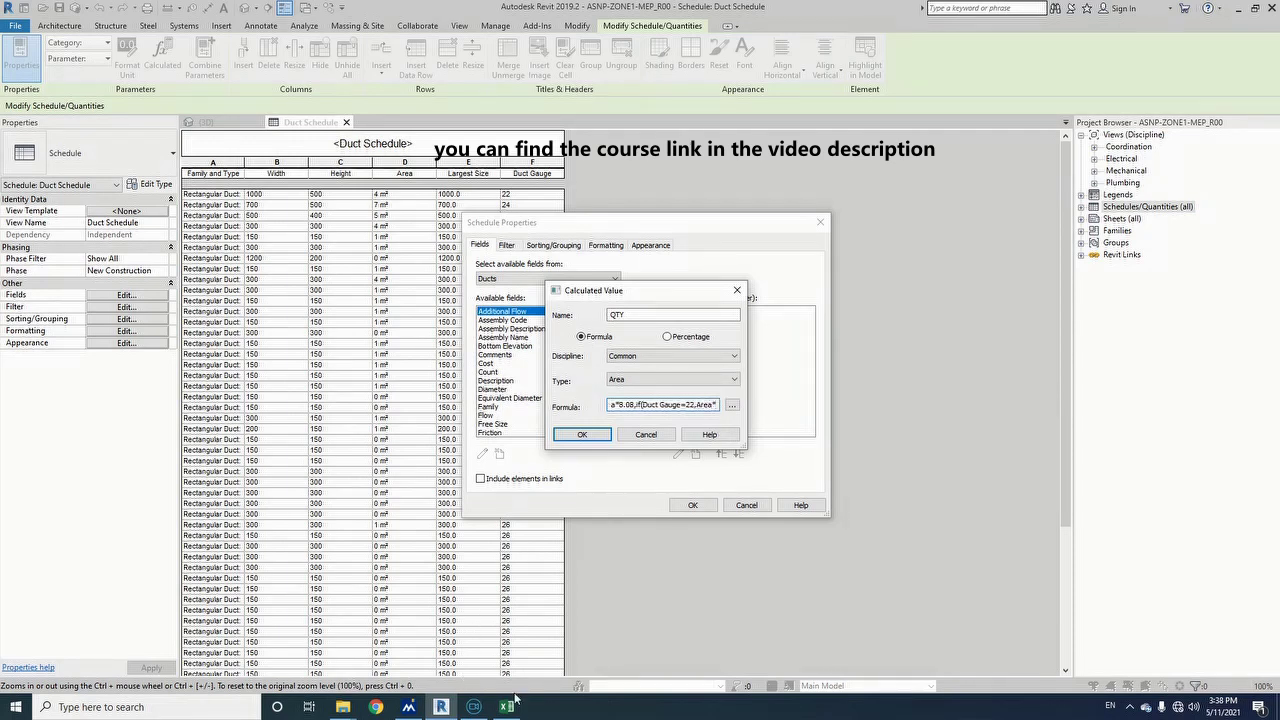
- Enter 6.86 as the gauge 22 weight and begin the gauge 24 condition
click(506, 706)
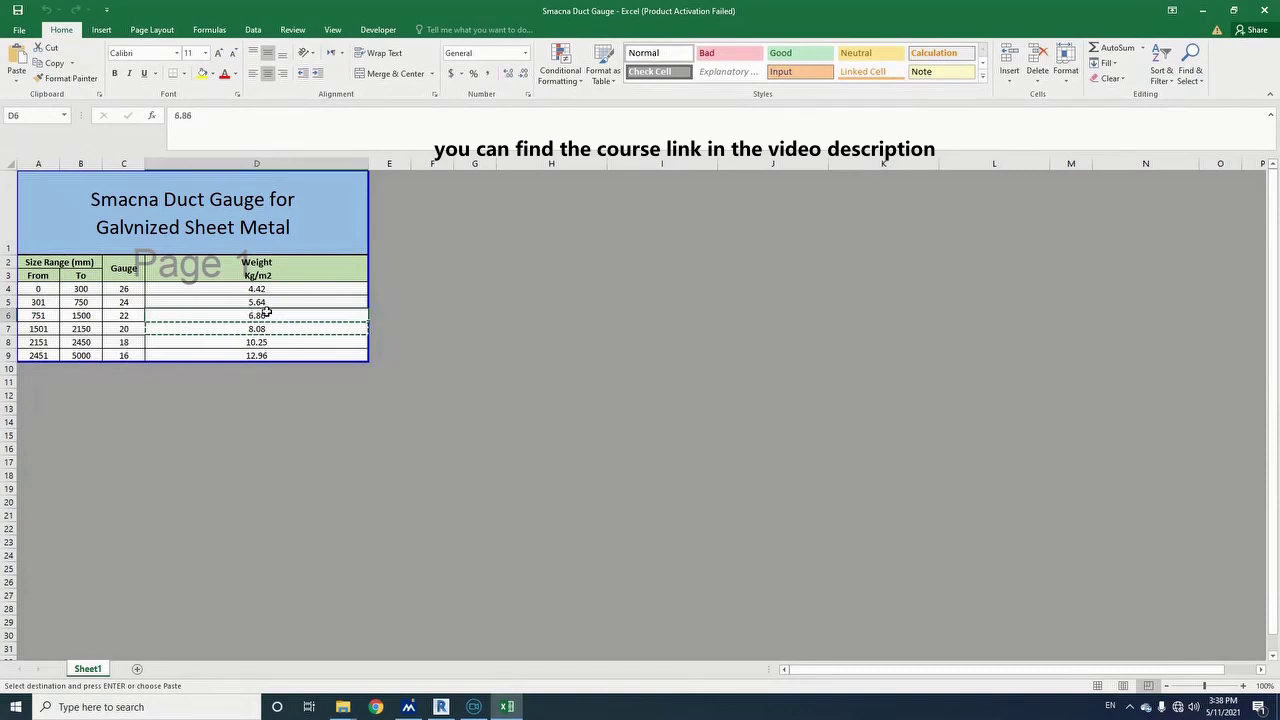
click(440, 706)
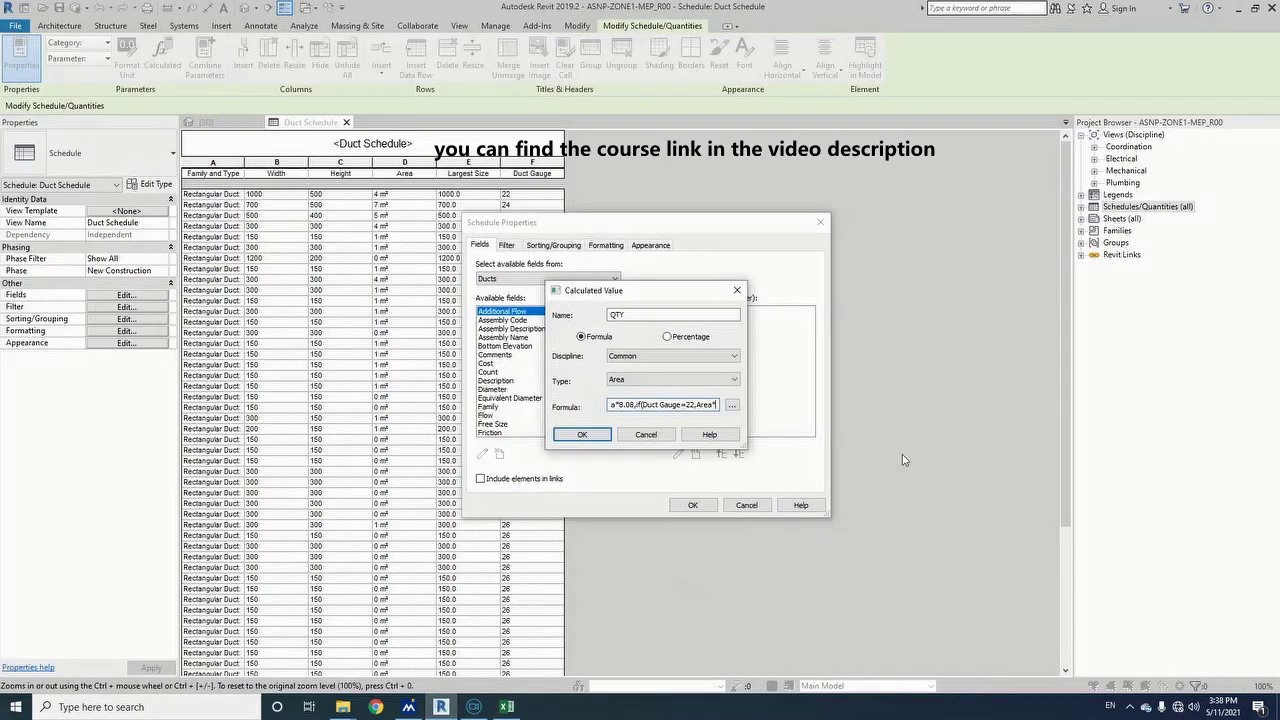
text(6.86,if()
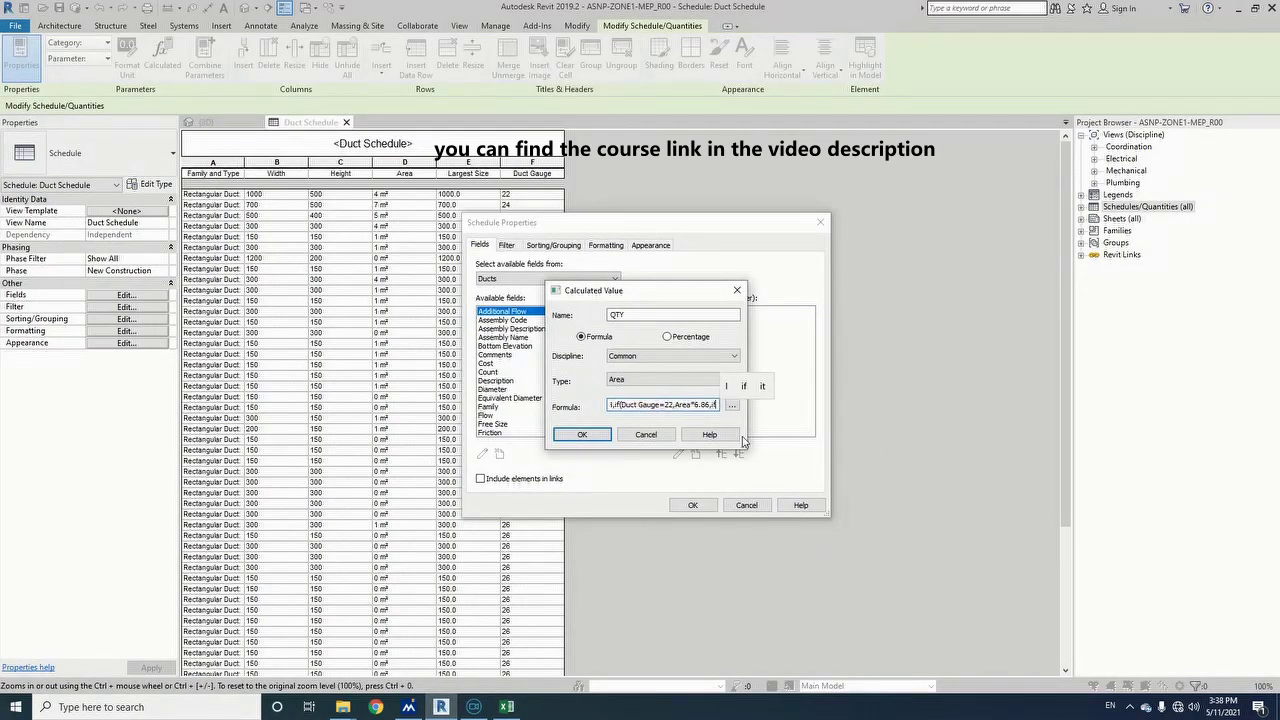
text(Duct)
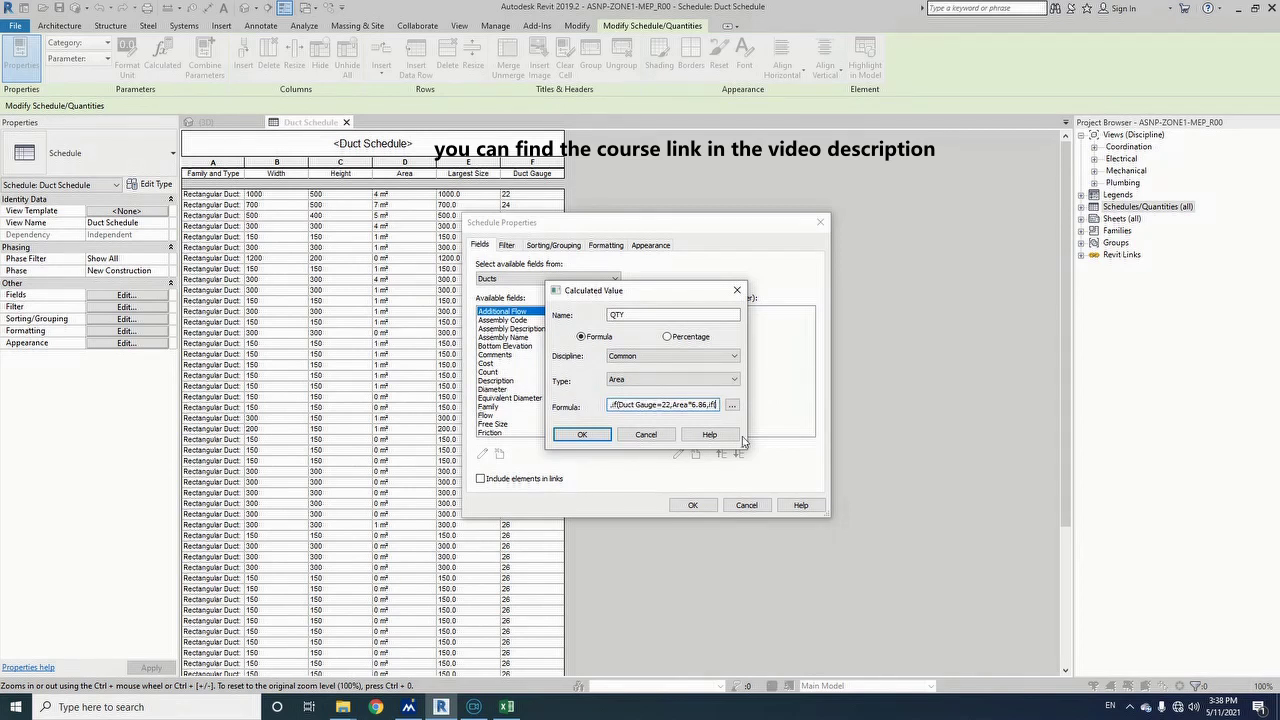
text( GAUG)
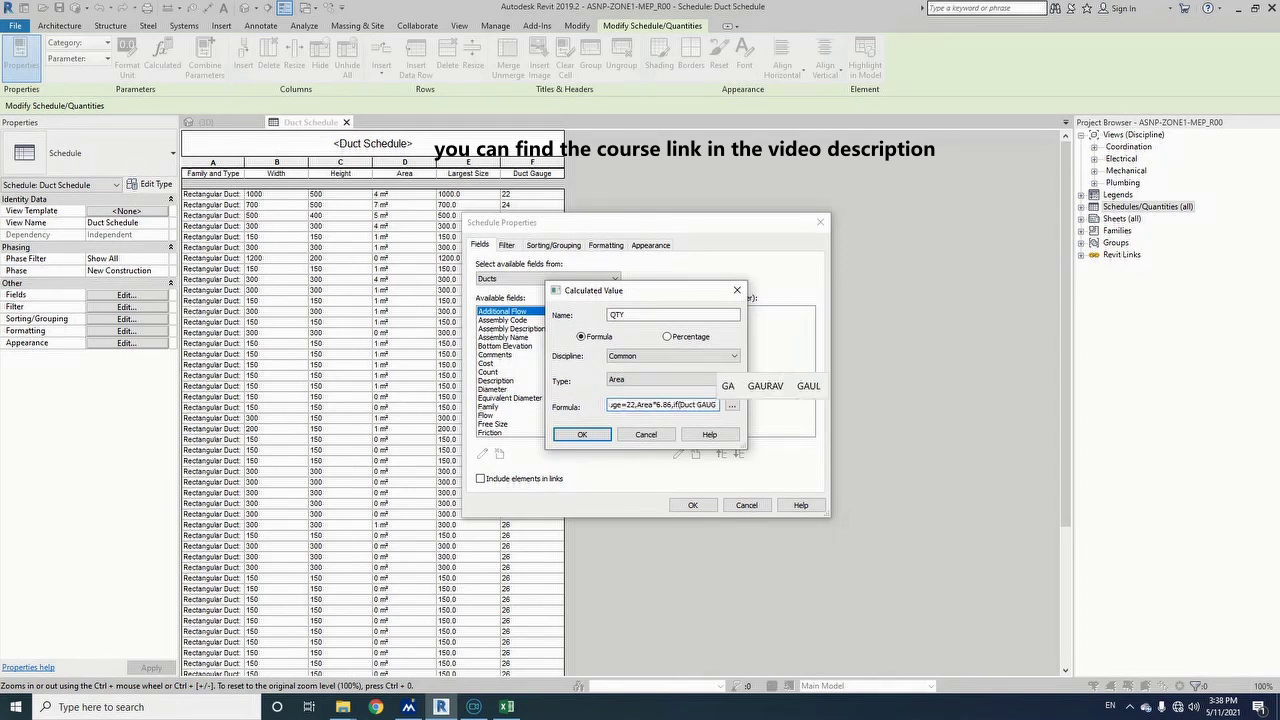
key(BackSpace)
key(BackSpace)
key(BackSpace)
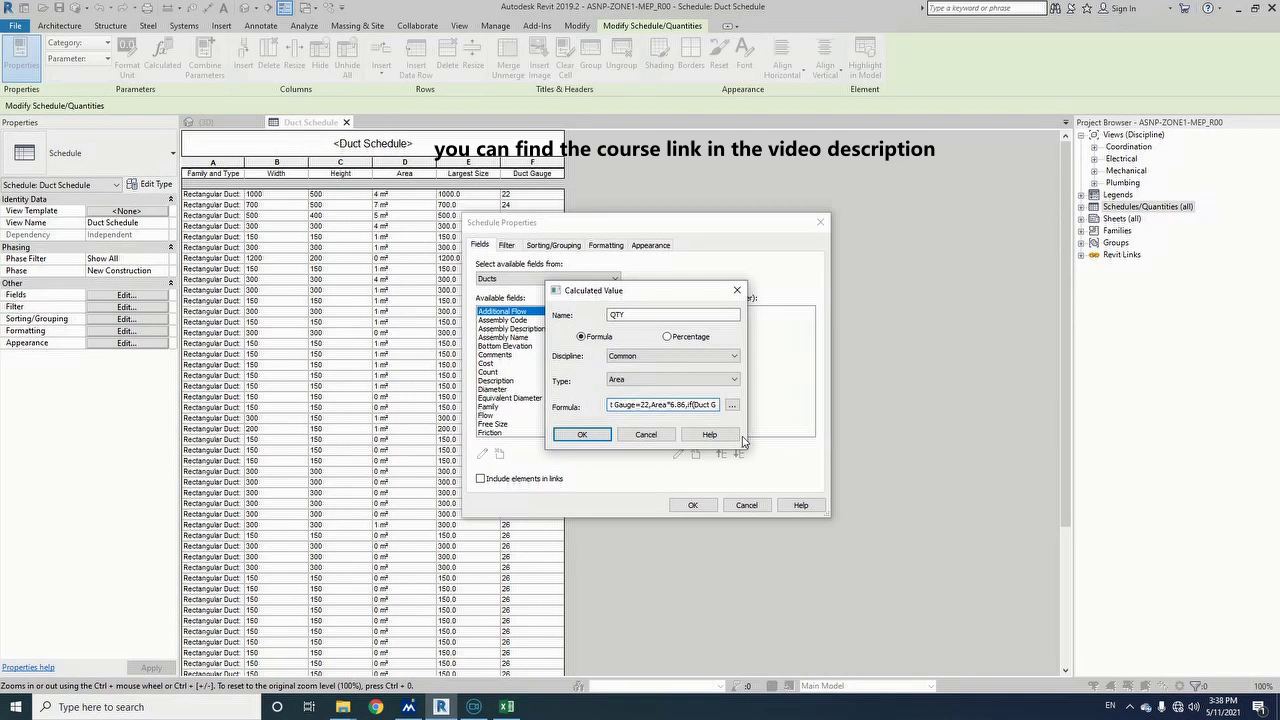
text(auge)
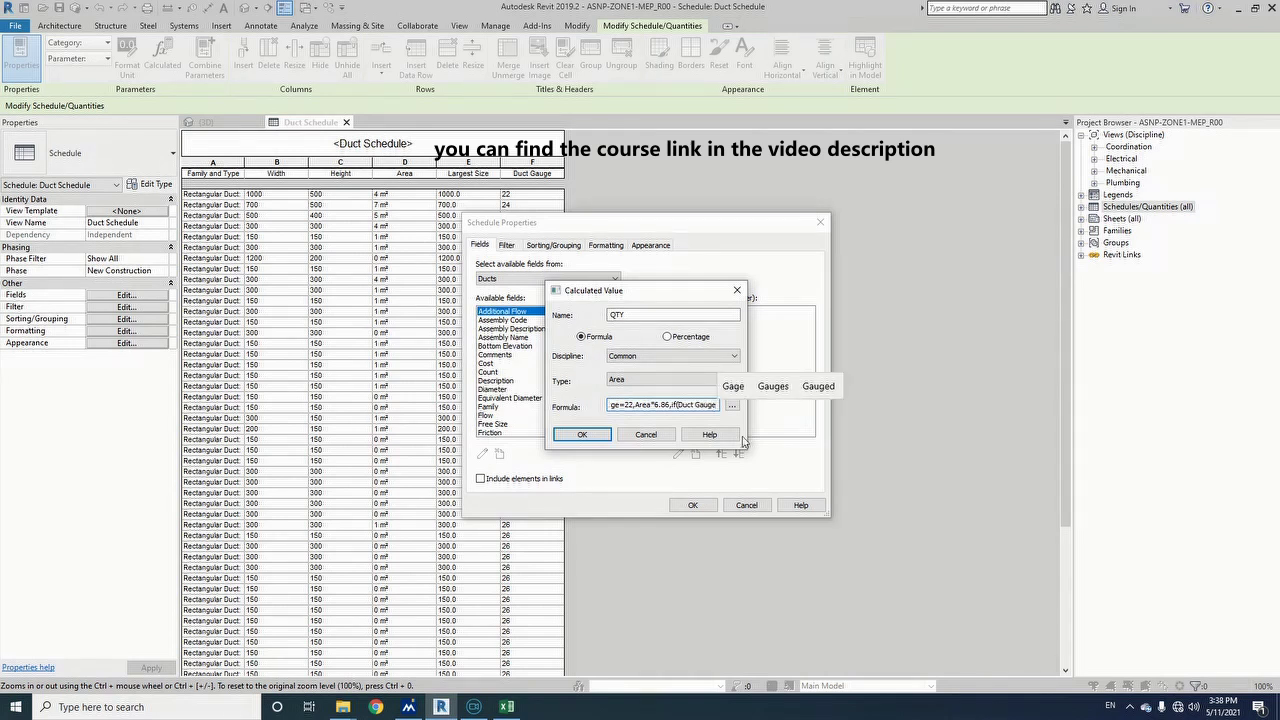
text(=)
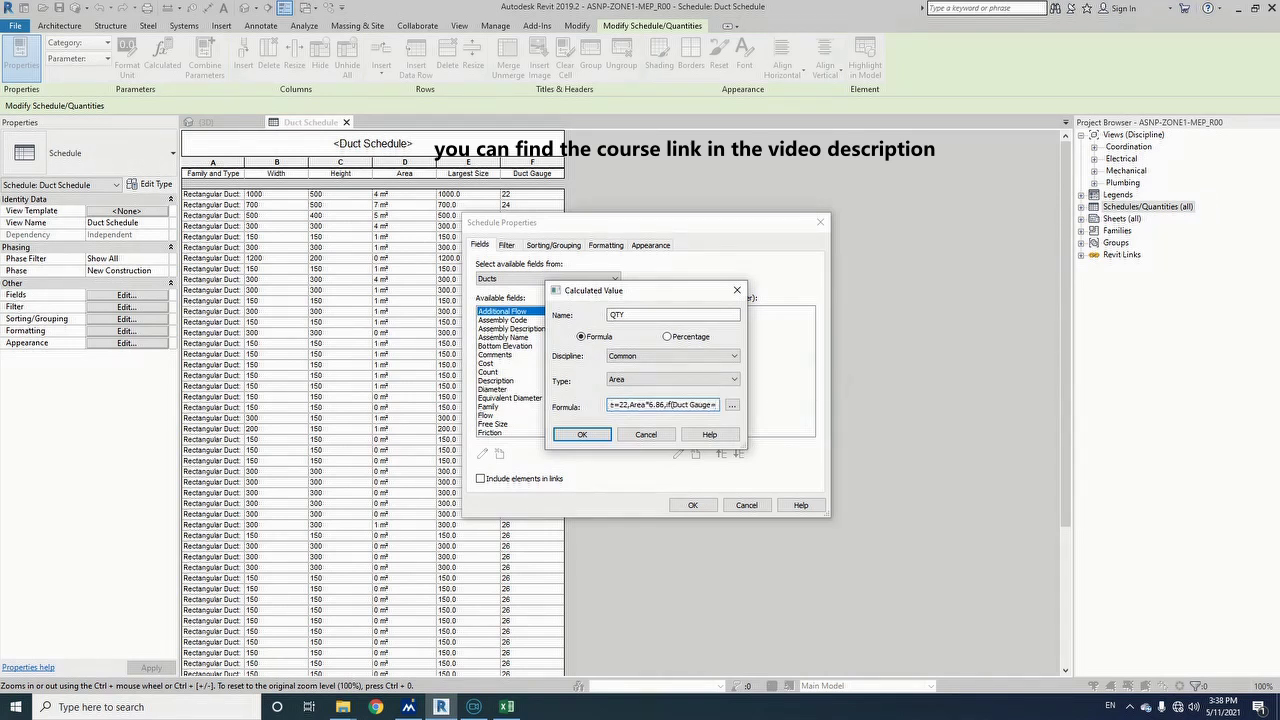
text(24,Area*)
- Insert 5.64 as the gauge 24 weight and begin the gauge 26 condition
click(507, 707)
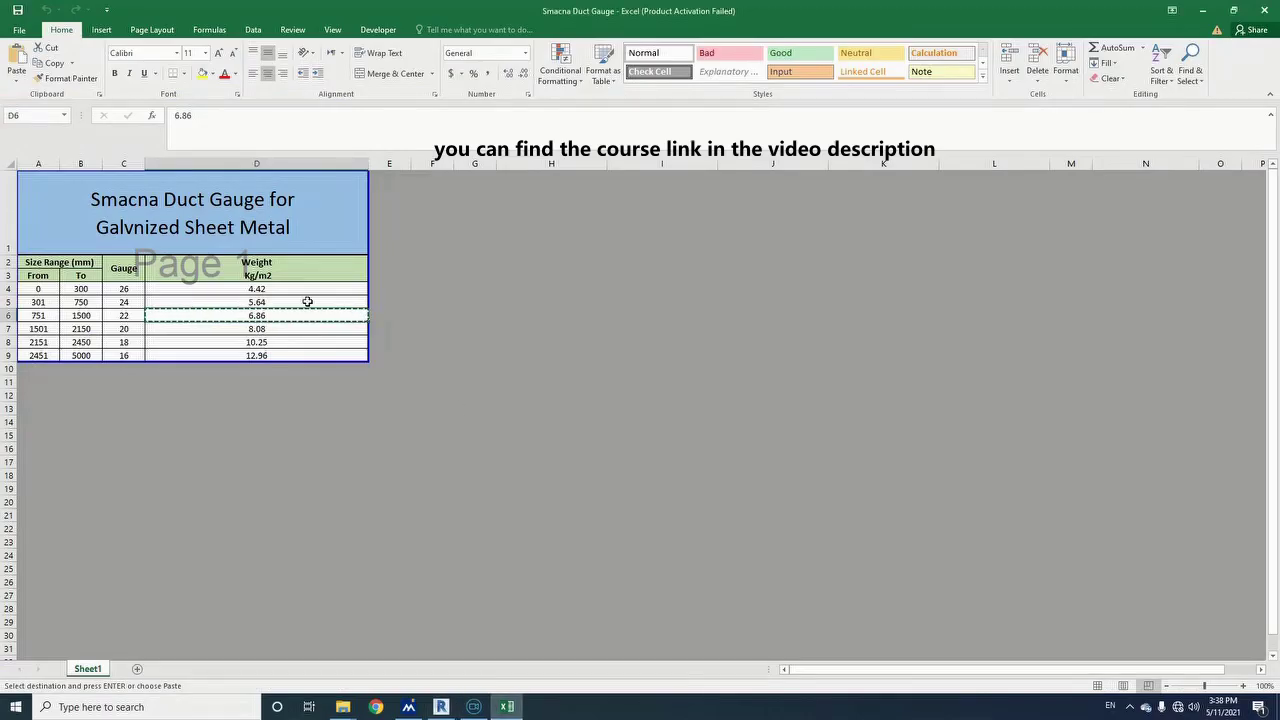
click(507, 707)
key(ctrl+v)
text(,)
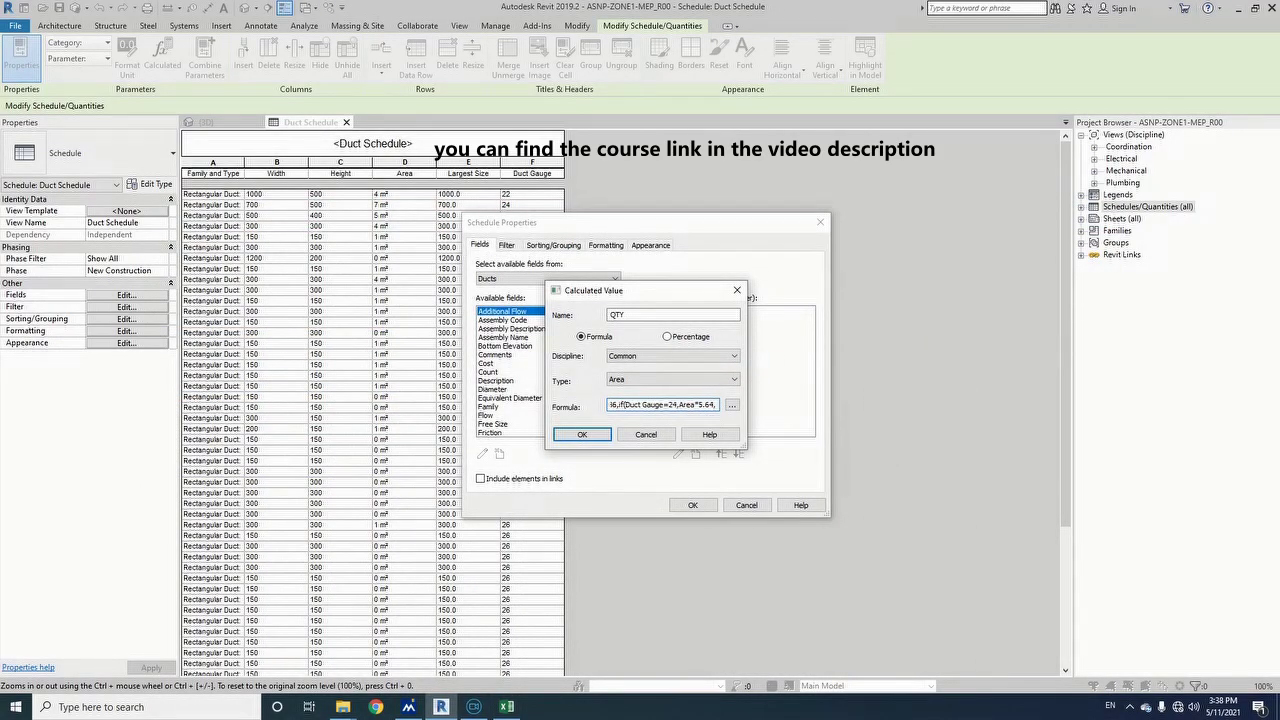
text(if(Duct GAUGE)
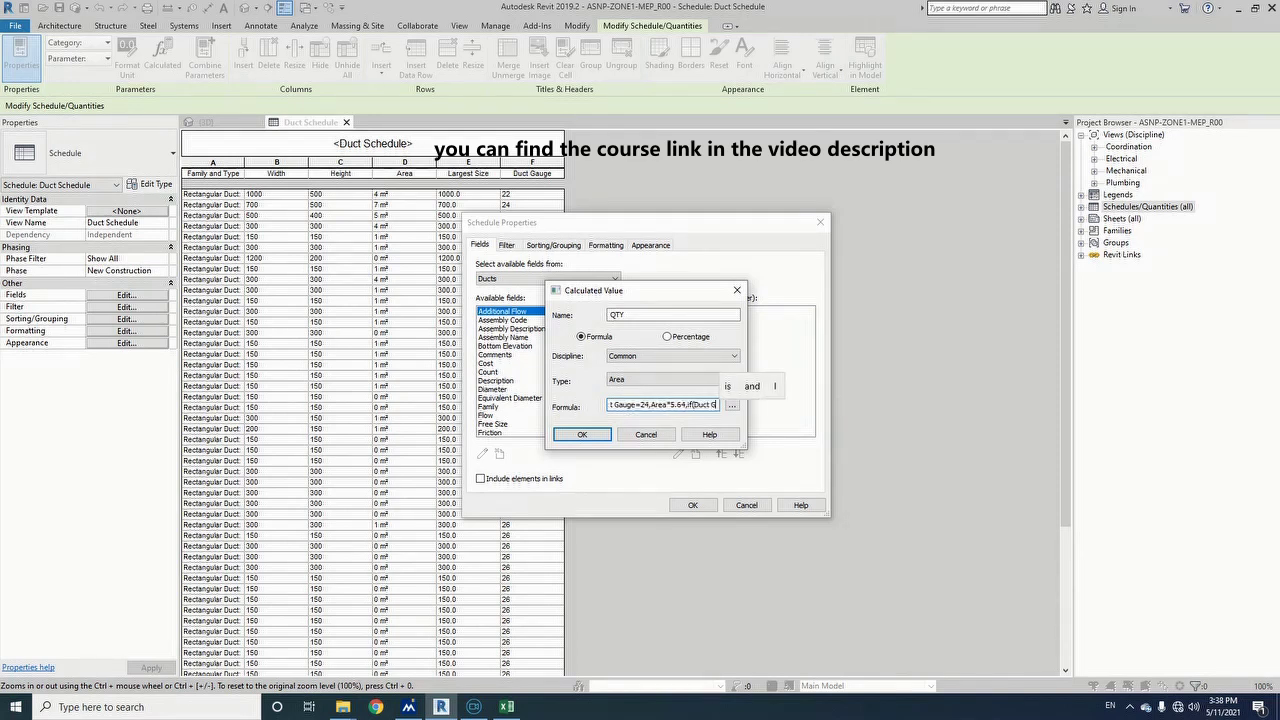
key(BackSpace)
key(BackSpace)
key(BackSpace)
key(BackSpace)
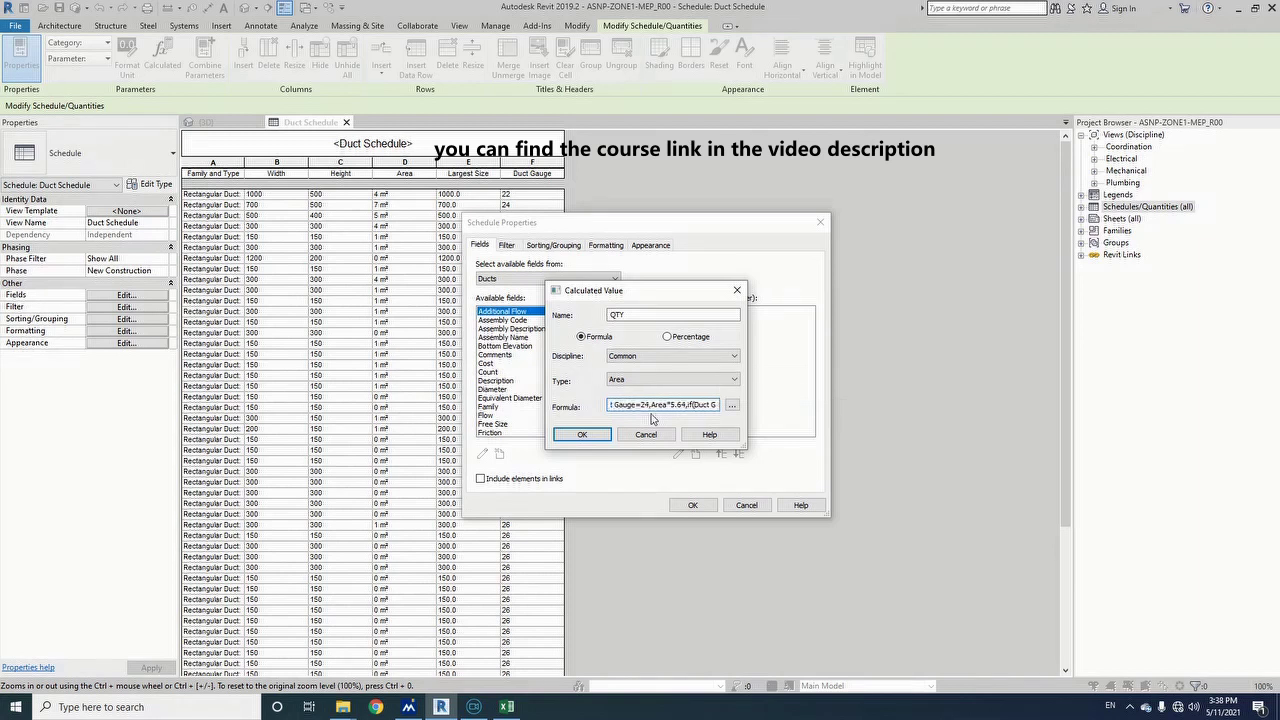
text(auge)
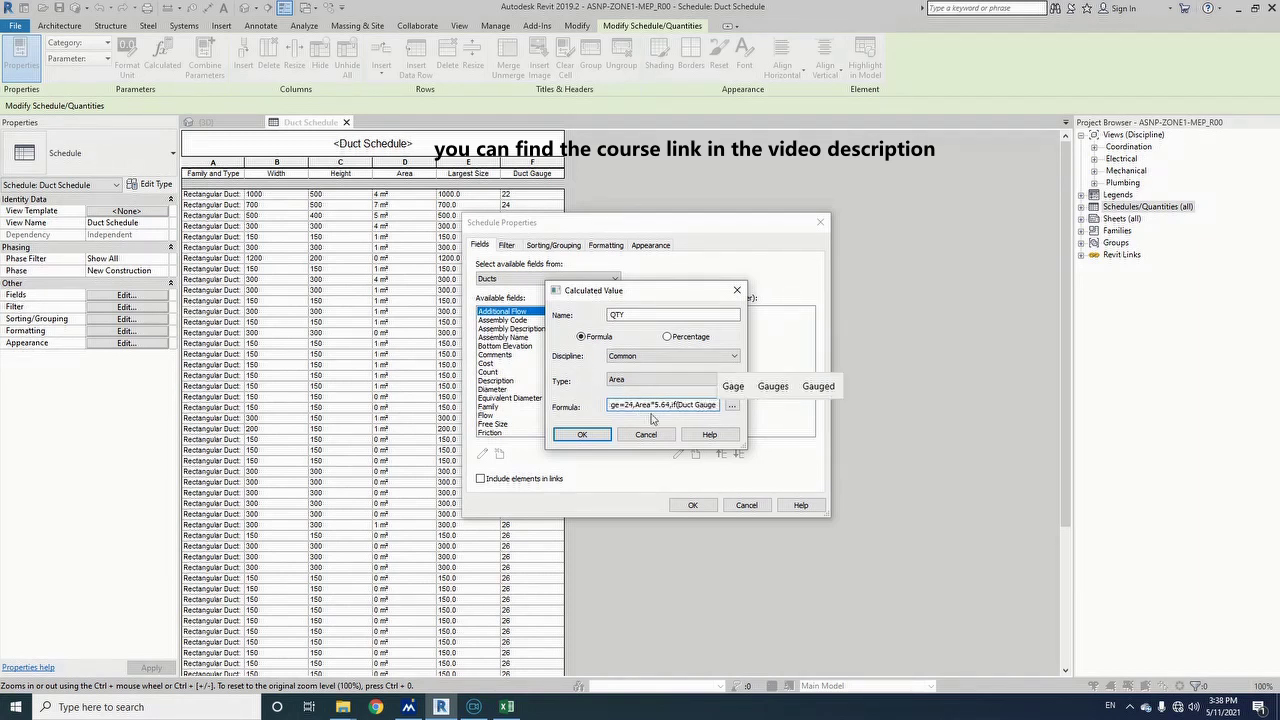
text(=26)
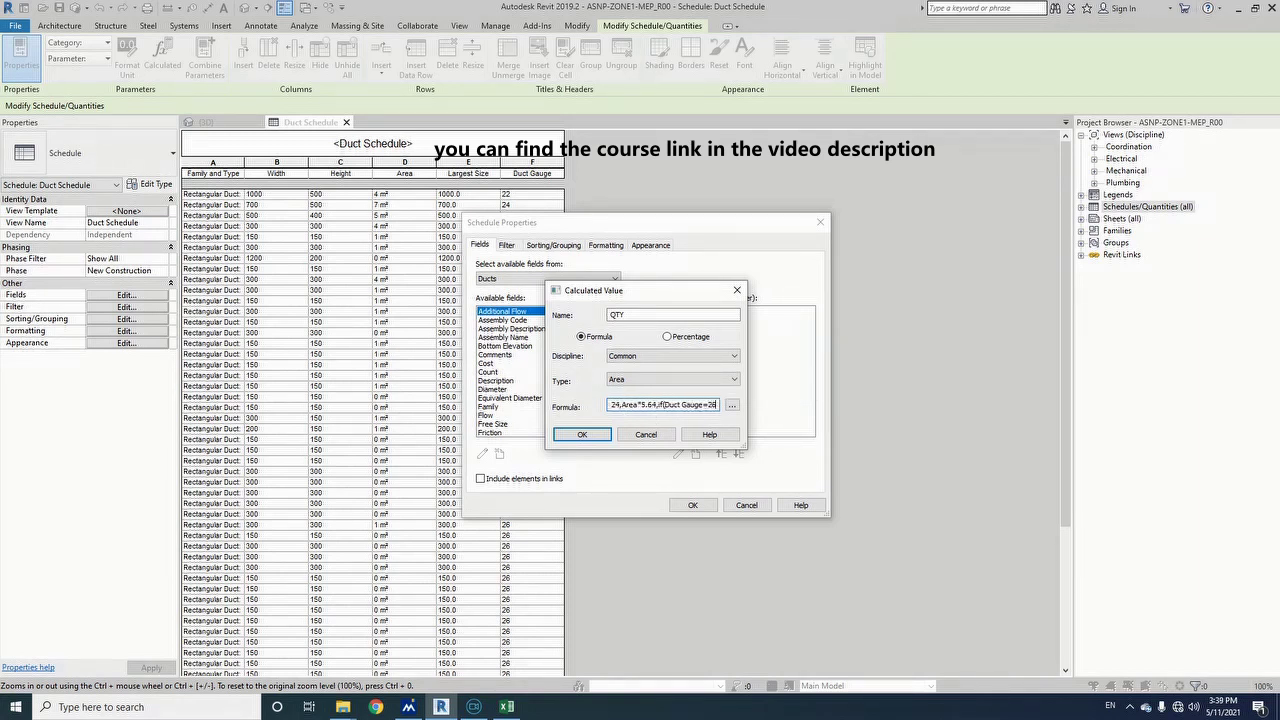
text(,Area*)
- Use 4.42 from cell D4 for gauge 26, close with ,0)))))), and apply the formula
click(507, 707)
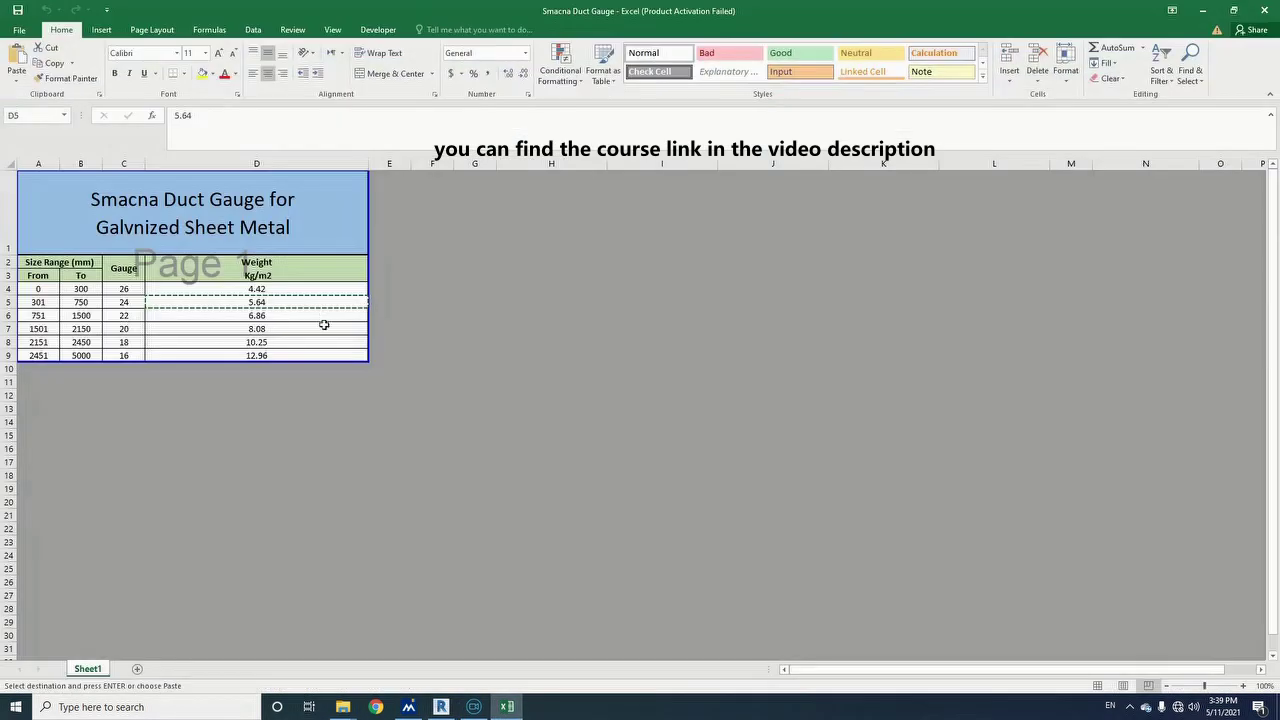
click(292, 286)
key(ctrl+c)
click(441, 707)
key(ctrl+v)
text(,0)
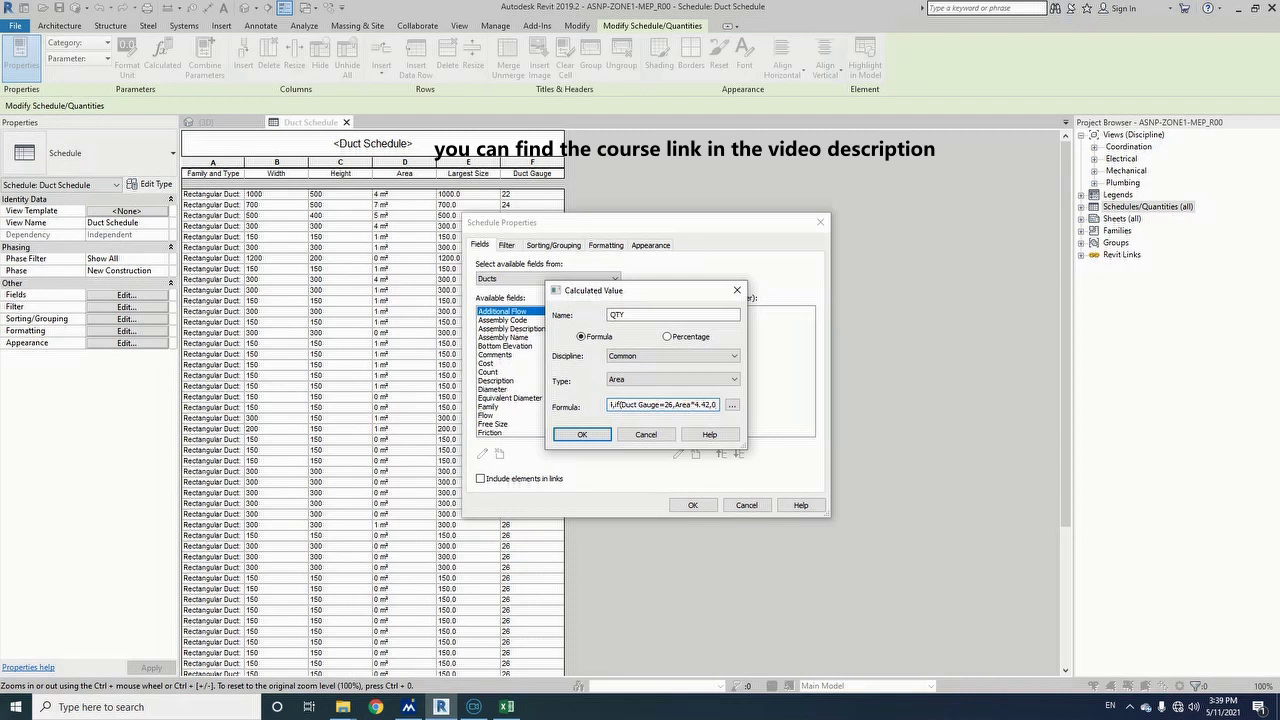
text())))))
click(582, 434)
click(692, 505)
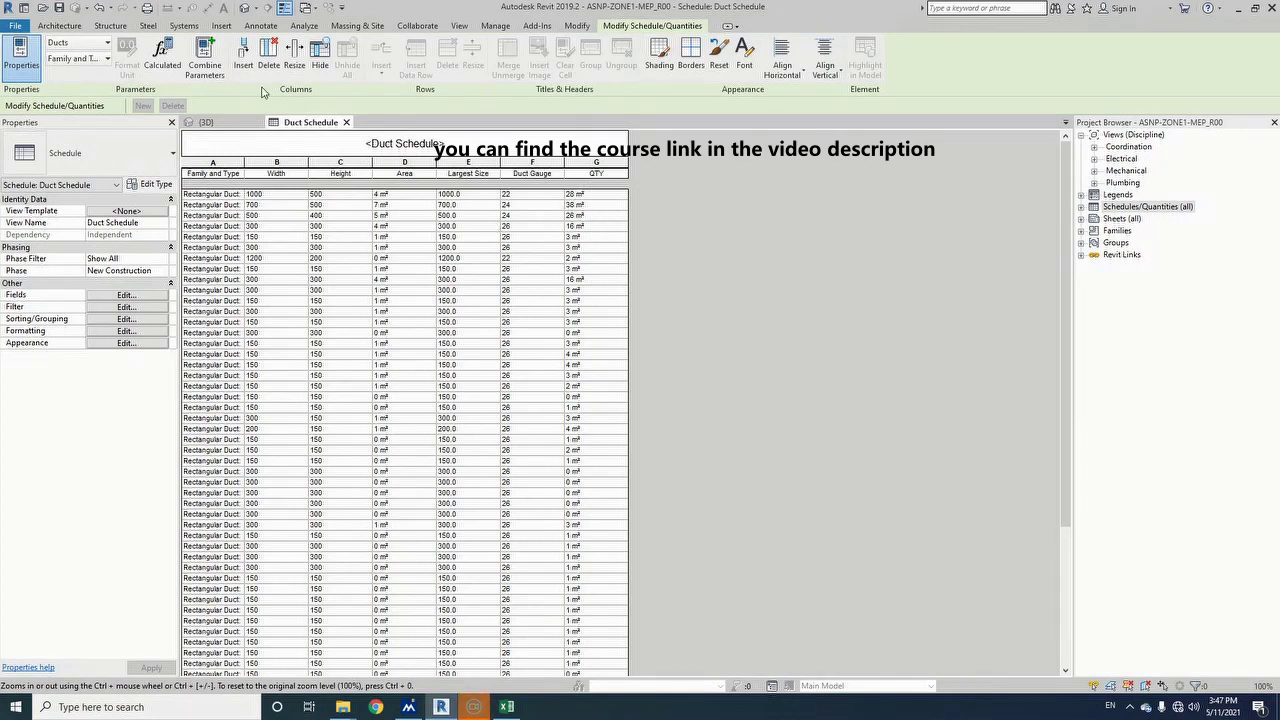
- Format the QTY column to ignore project units and round to 2 decimal places
click(286, 237)
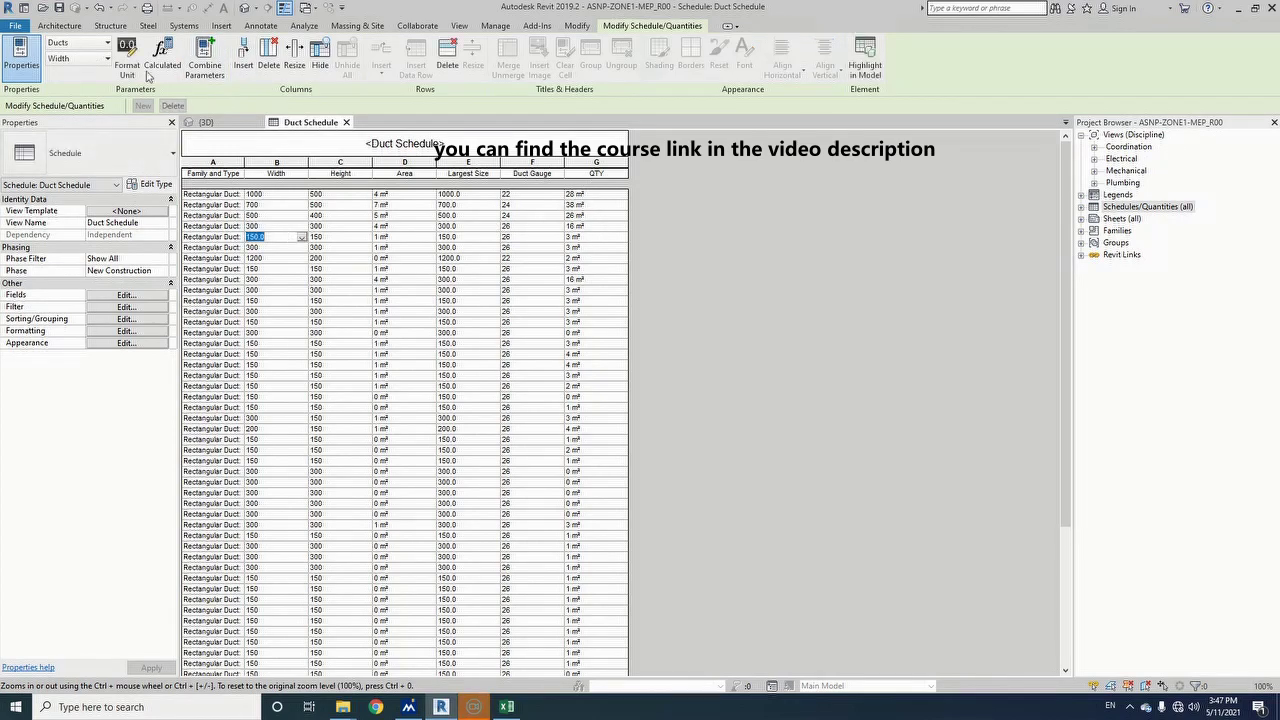
click(605, 215)
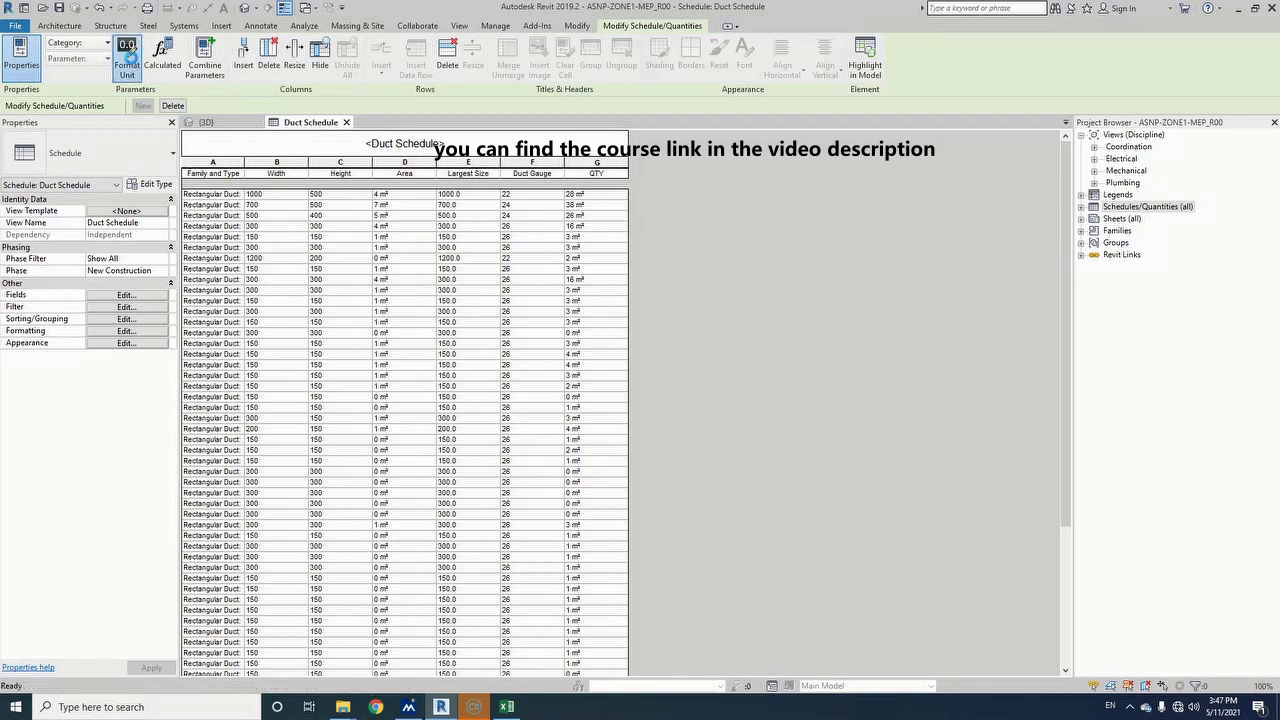
click(727, 405)
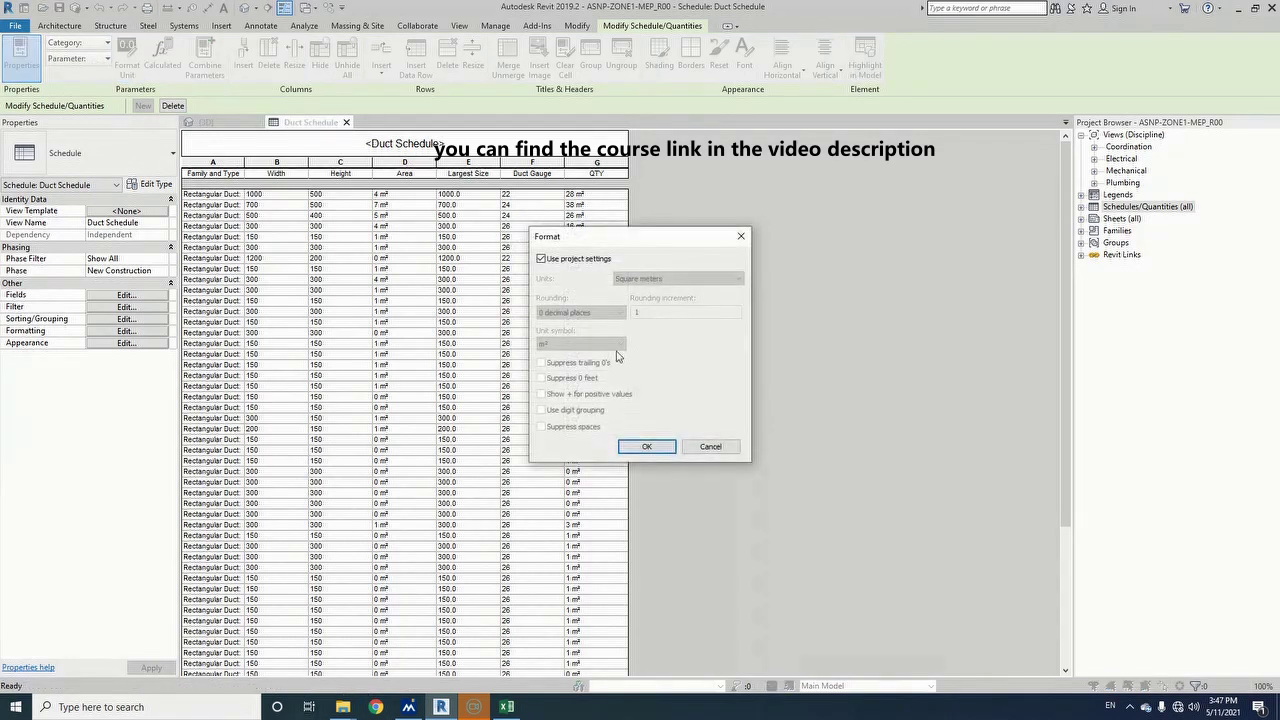
click(542, 259)
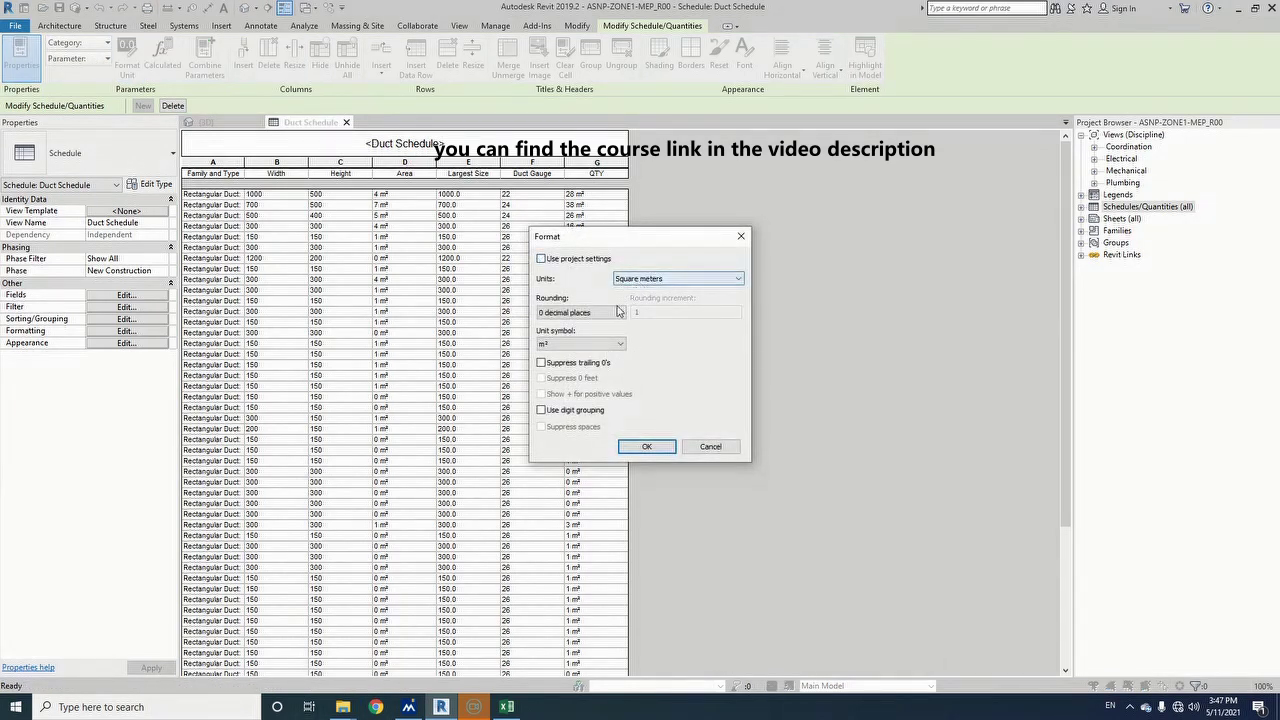
click(580, 343)
click(580, 312)
click(580, 312)
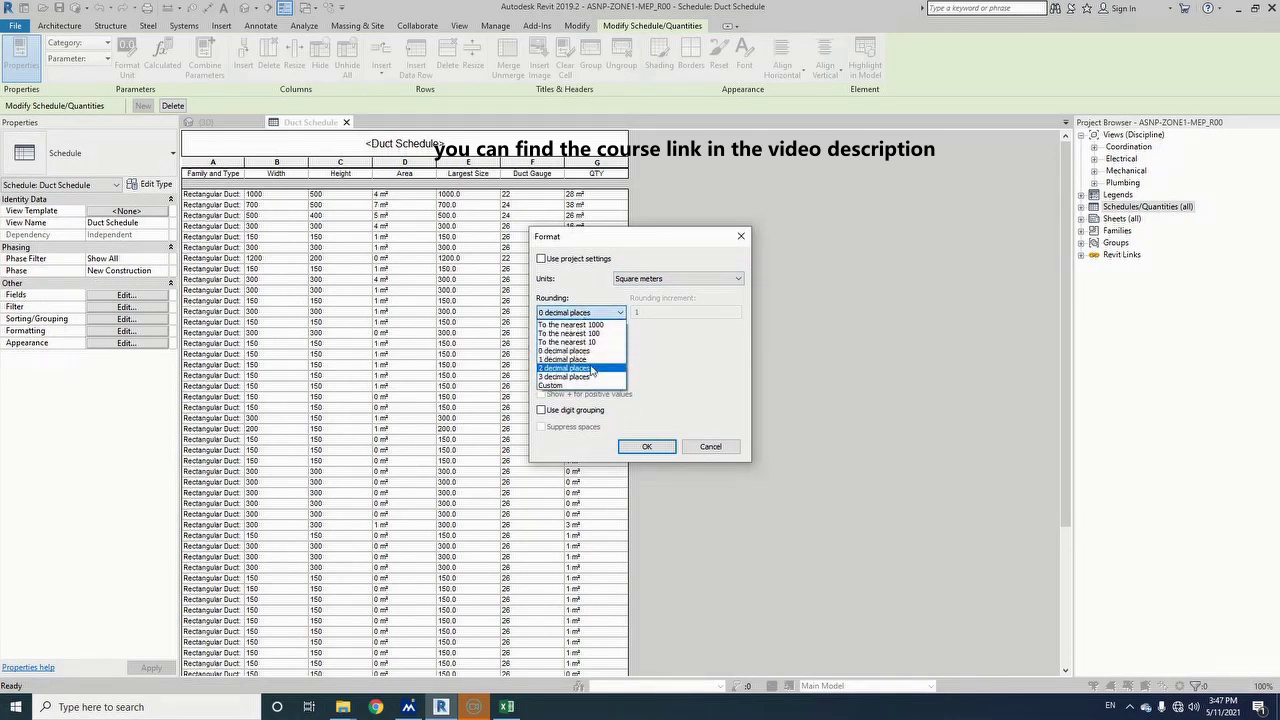
click(570, 368)
click(645, 450)
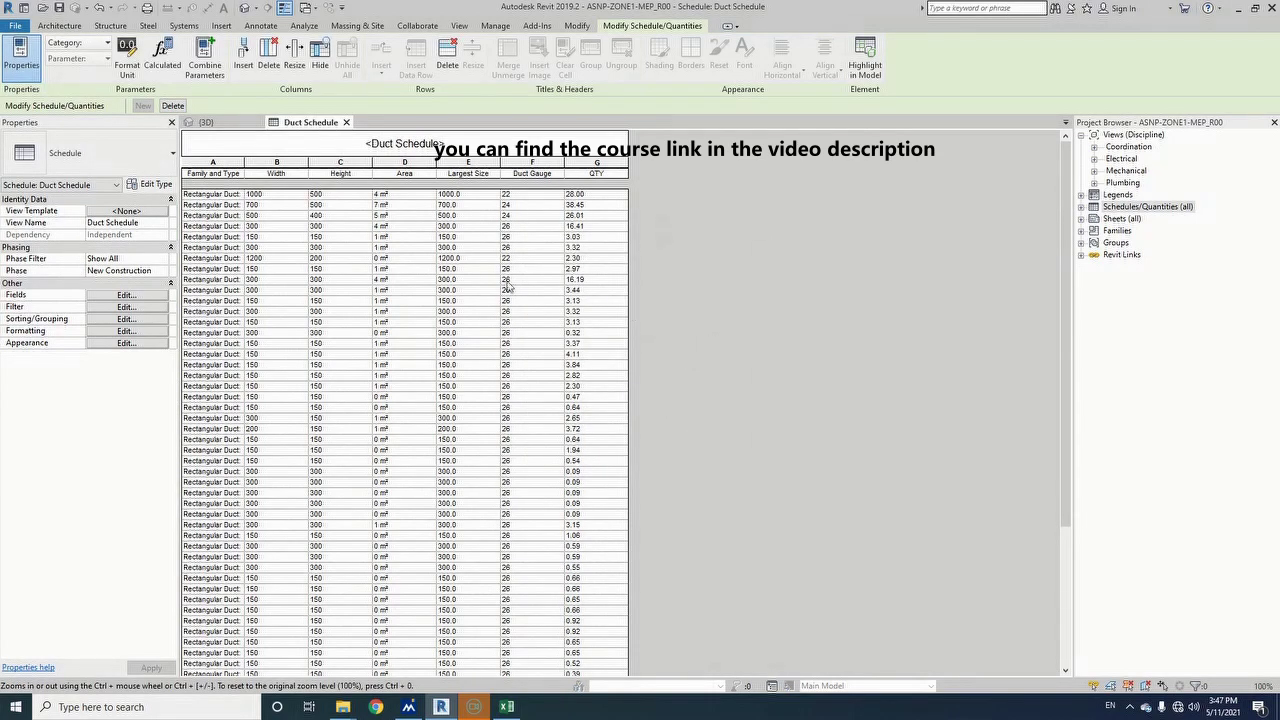
- Add a Text calculated field named Unit with formula "kg" to the schedule
click(125, 295)
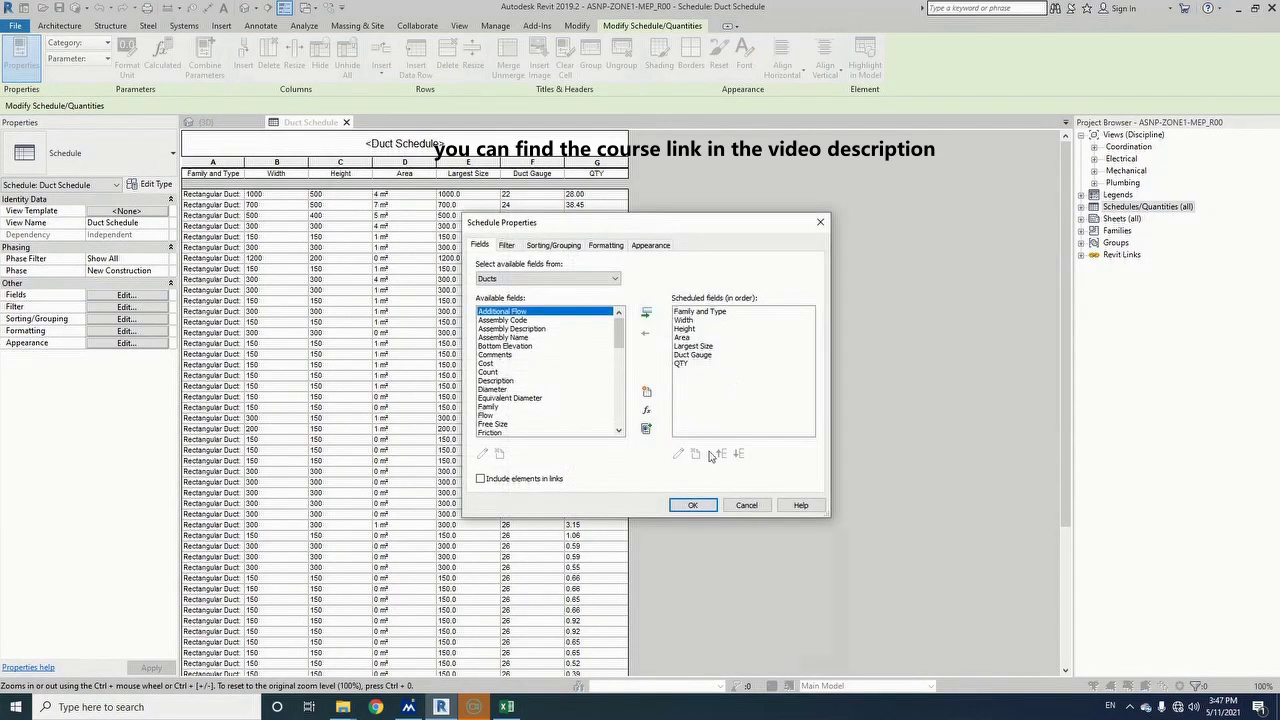
click(648, 416)
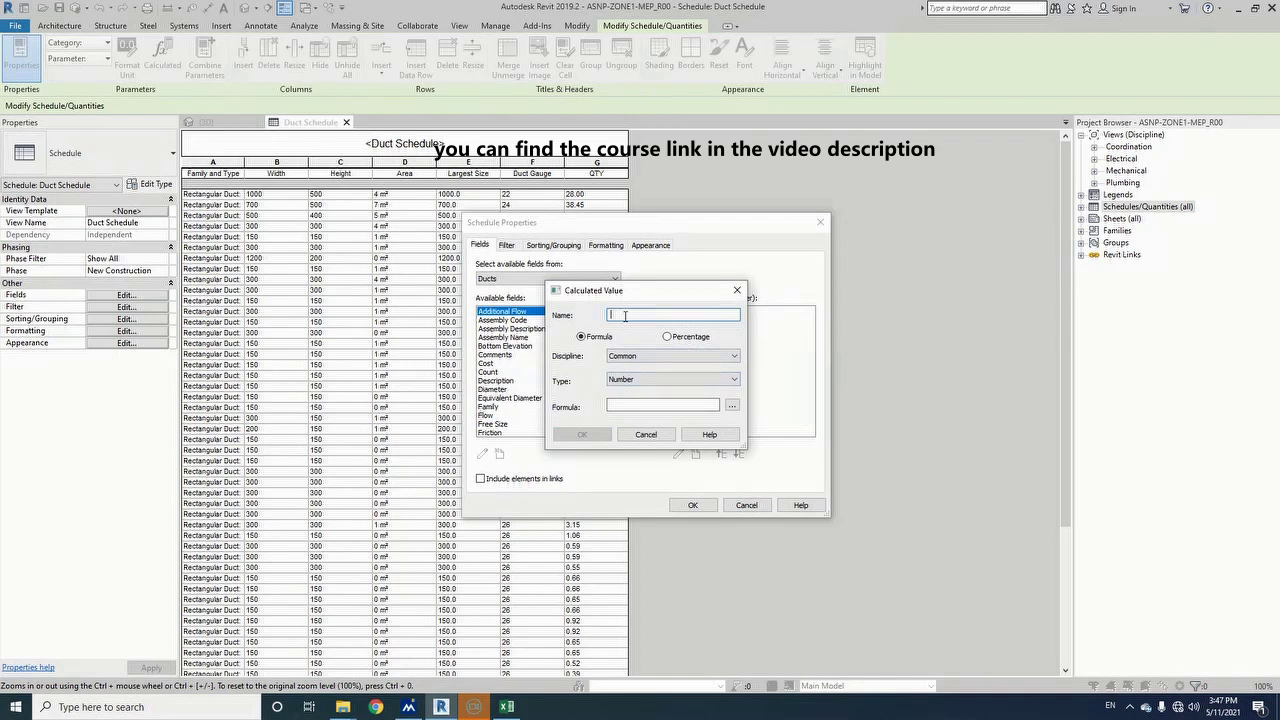
text(Unit)
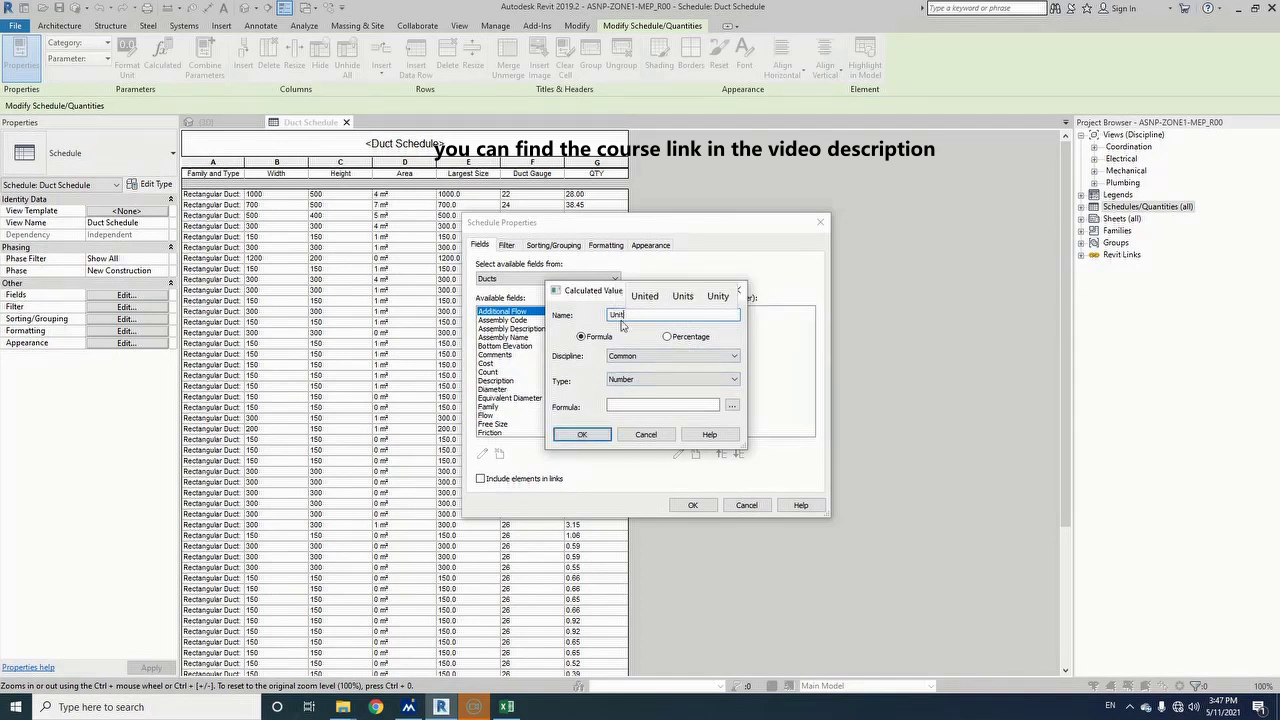
click(636, 380)
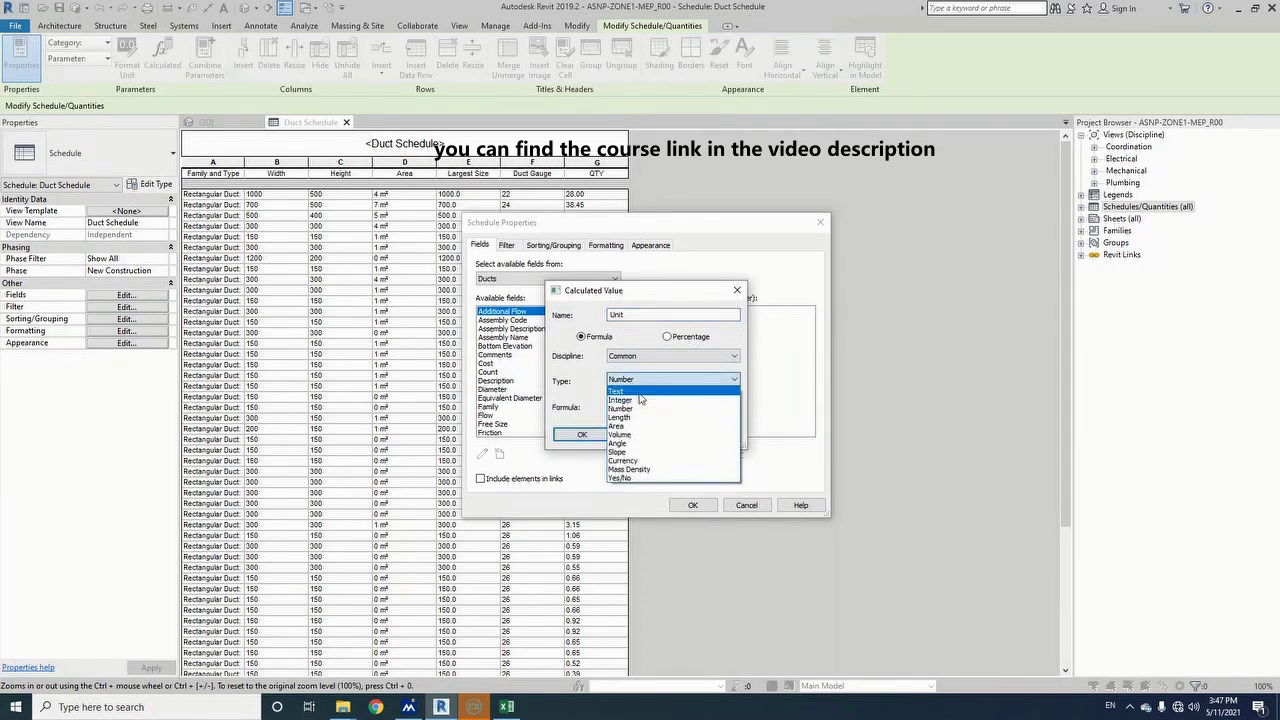
click(638, 392)
click(637, 405)
text("kg")
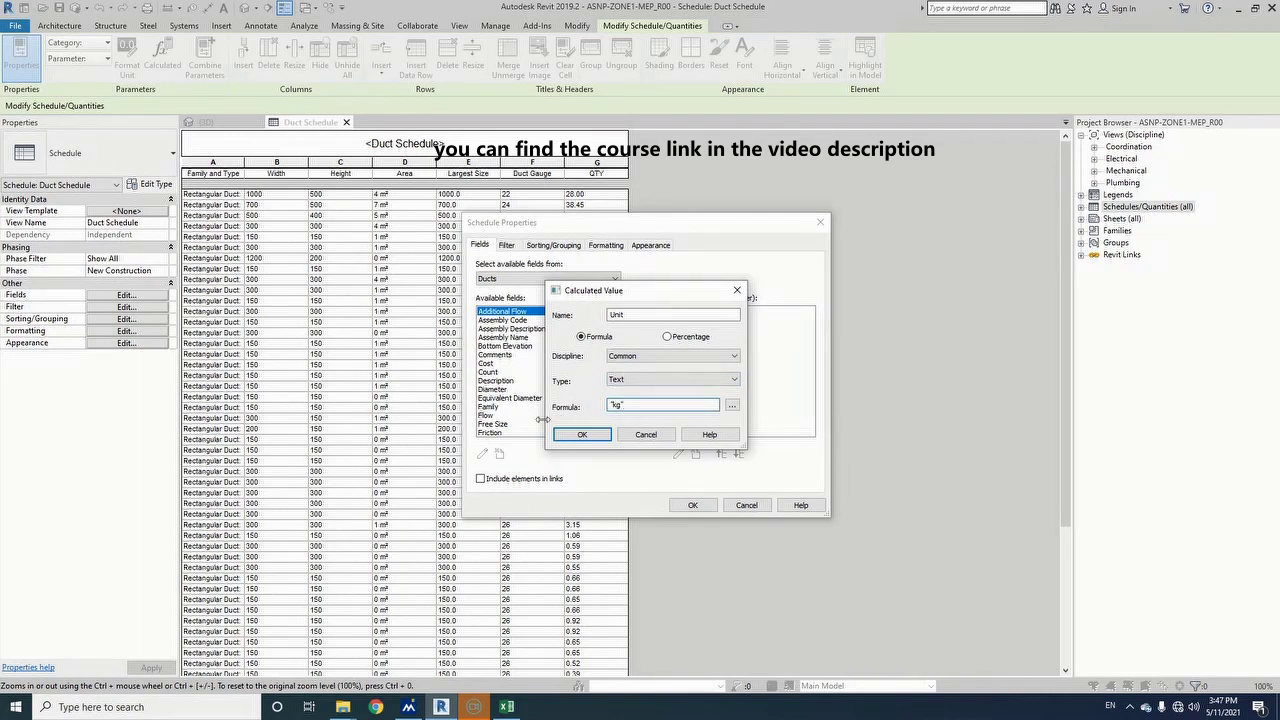
click(582, 434)
click(694, 506)
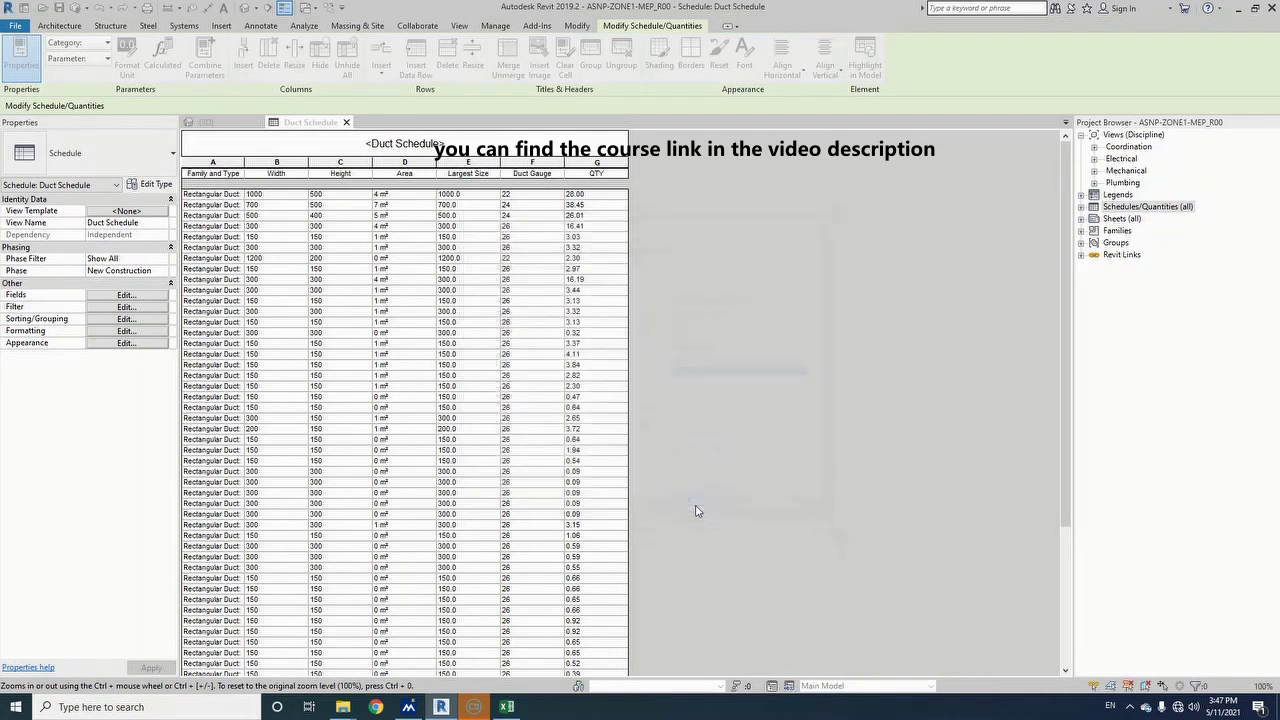
scroll(629, 385, down, 1)
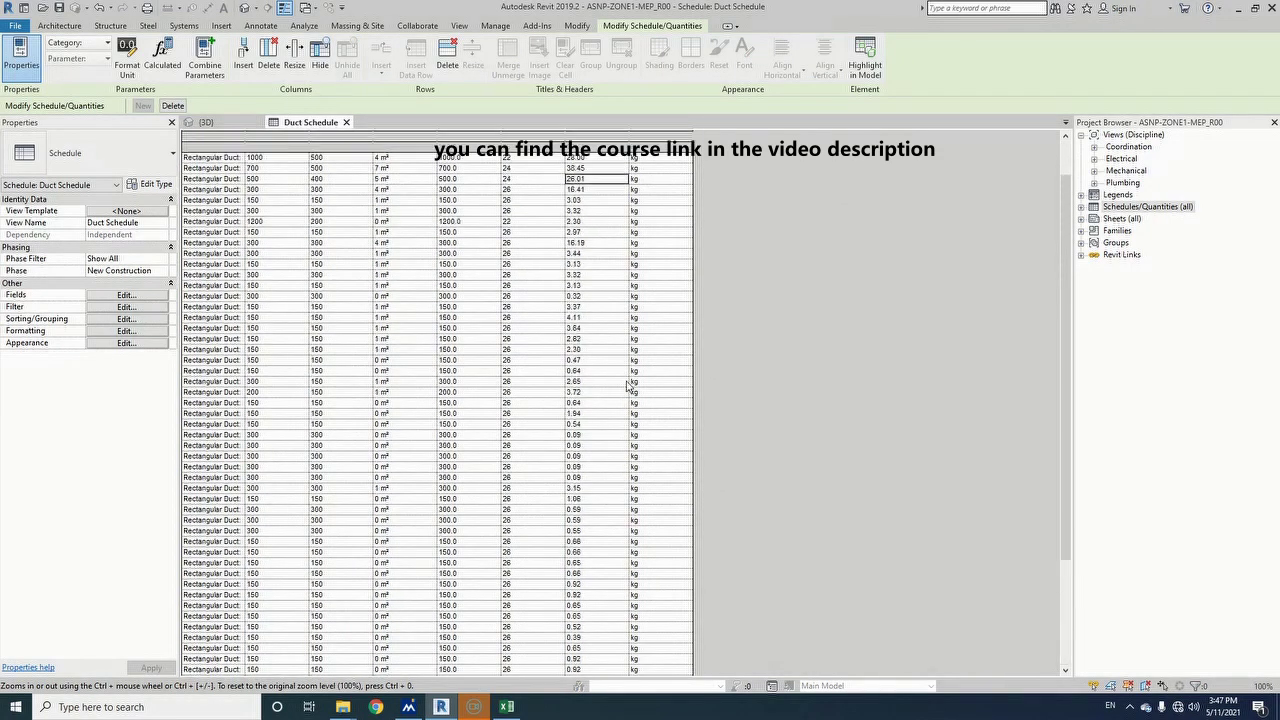
scroll(629, 385, up, 1)
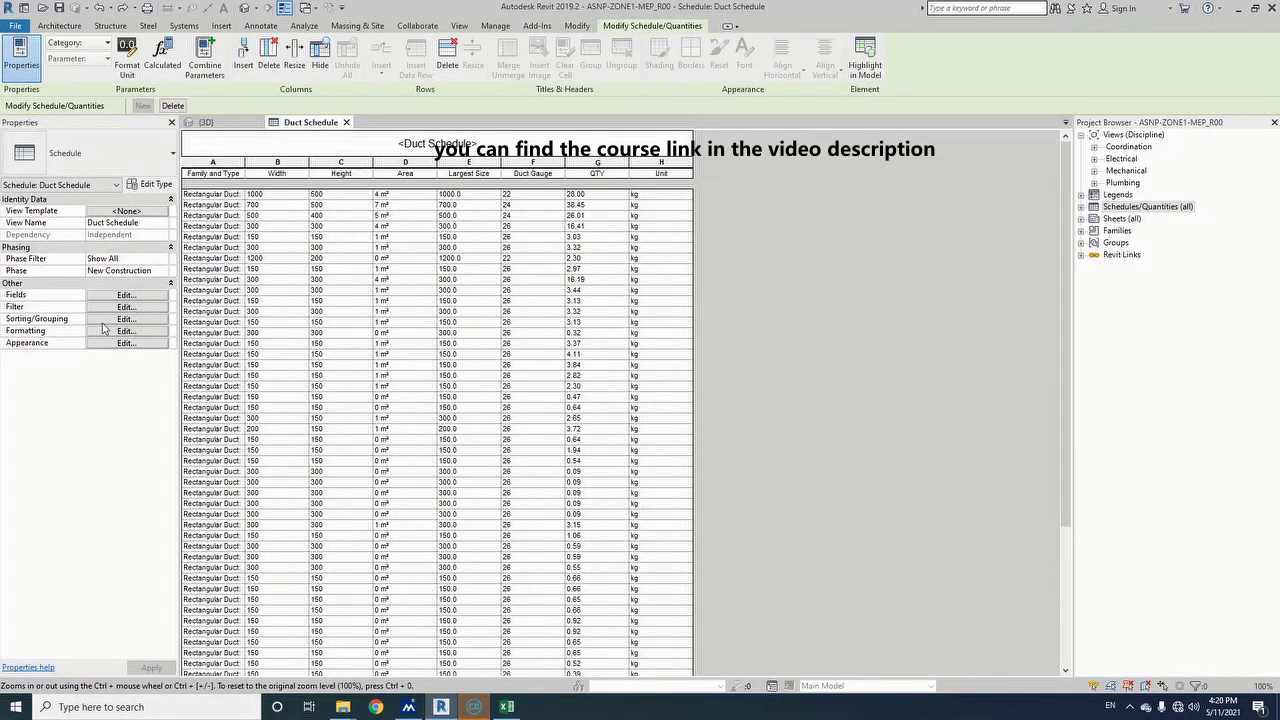
click(117, 295)
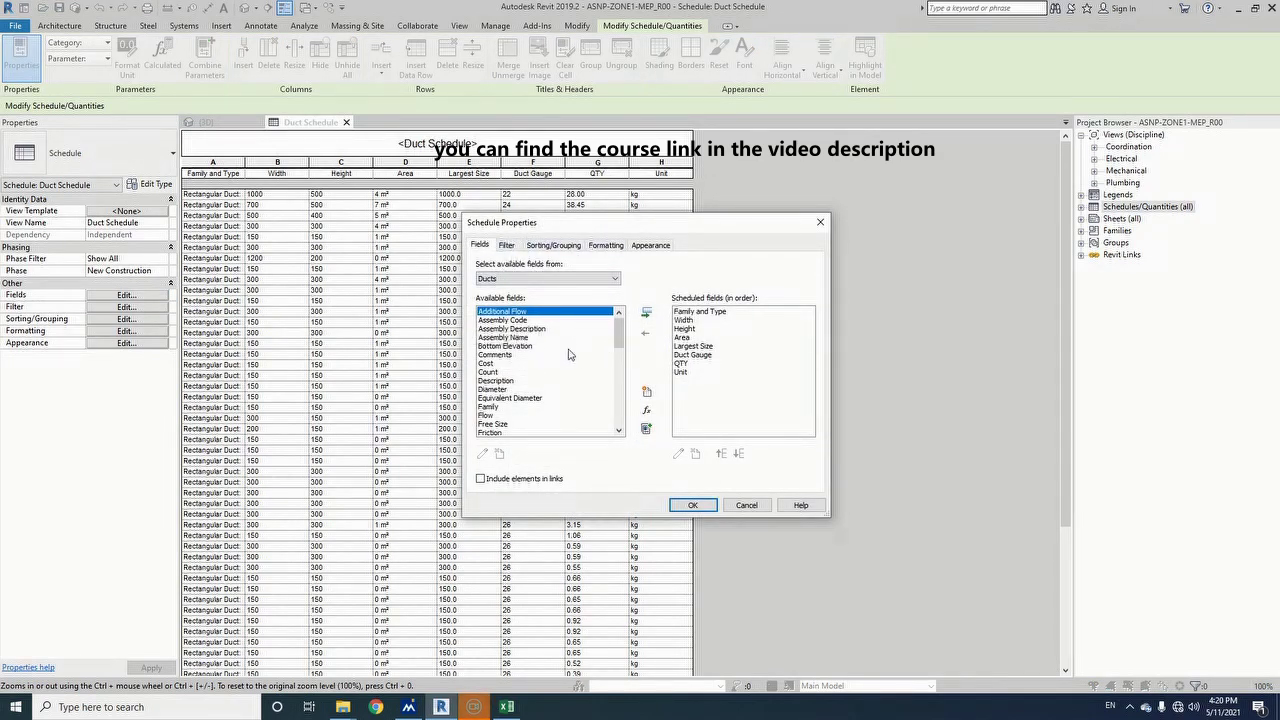
- Add the System Type field and move it to the top of the field order
click(521, 344)
key(s)
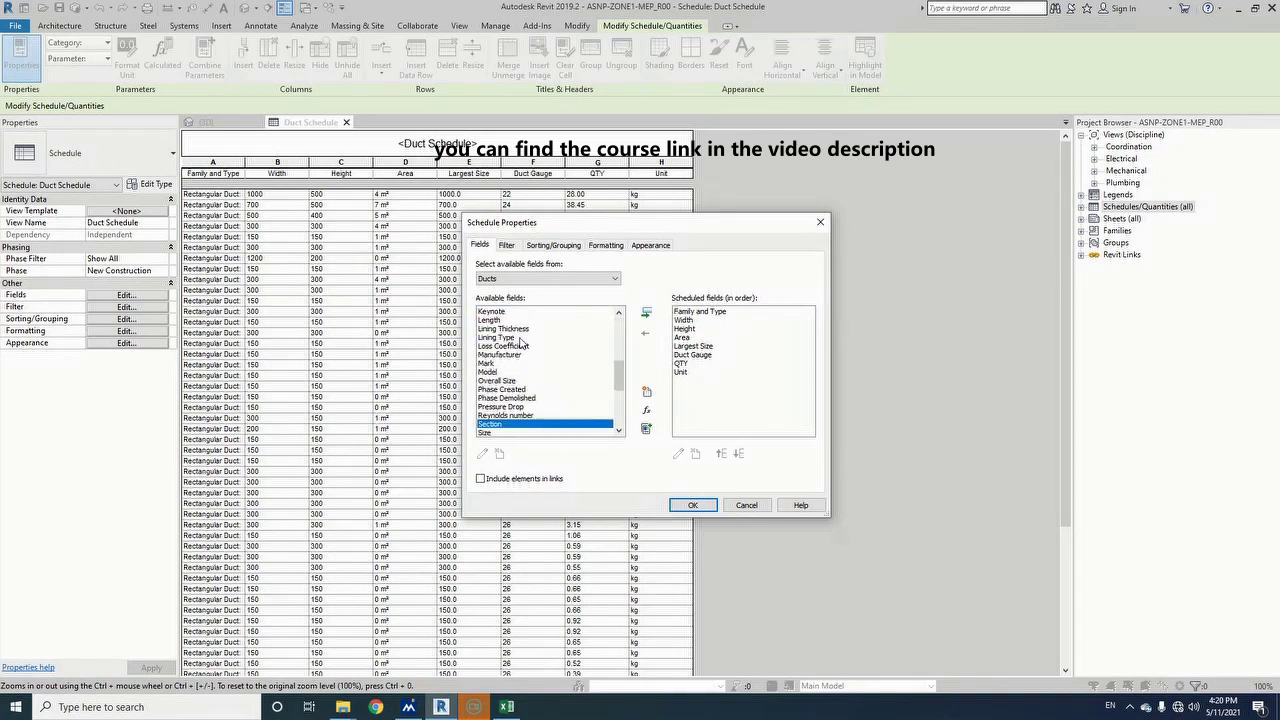
scroll(541, 381, down, 3)
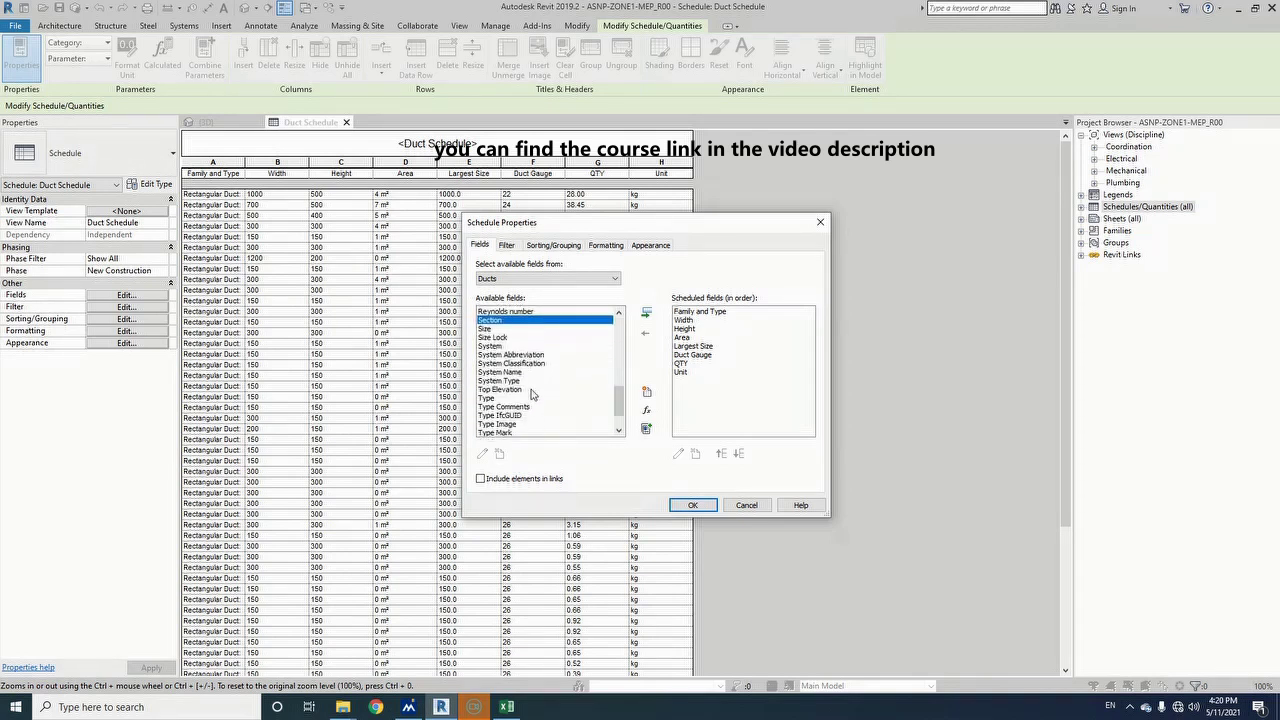
click(520, 380)
click(646, 312)
click(722, 455)
click(722, 455)
click(722, 455)
click(722, 455)
click(722, 455)
click(722, 455)
click(722, 455)
click(722, 455)
click(692, 505)
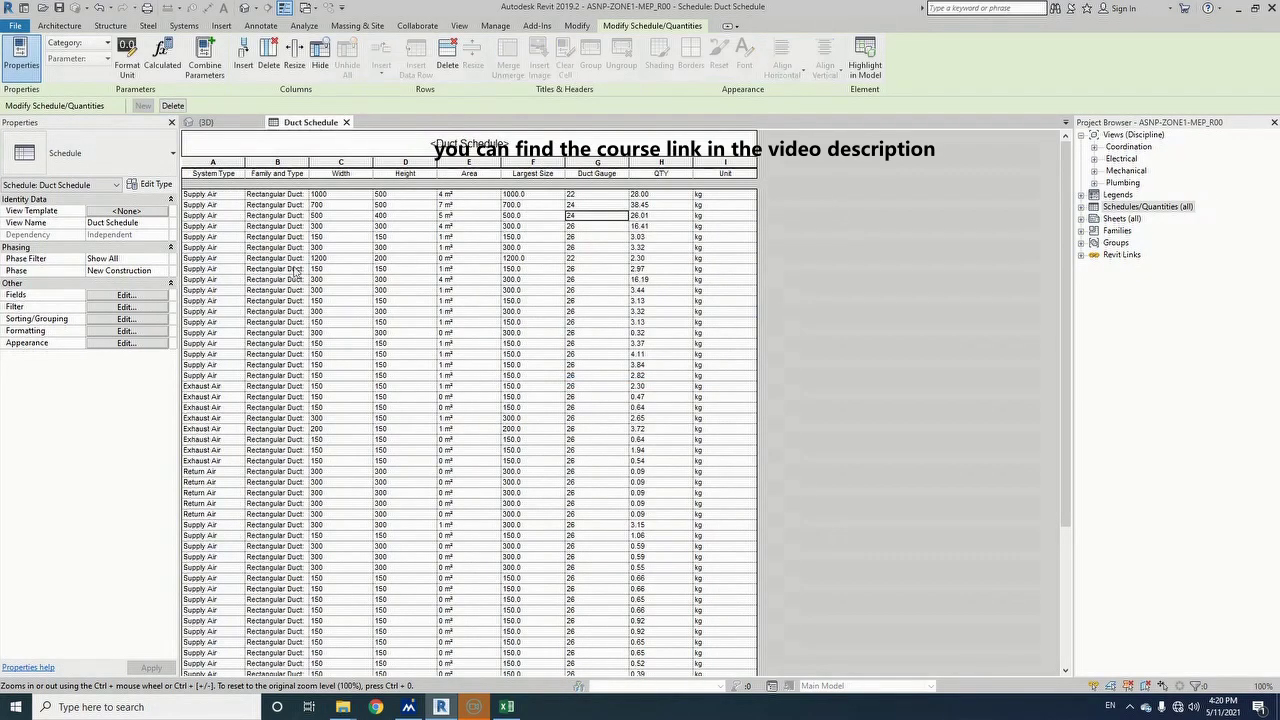
- Sort and group the schedule rows by System Type with a header for each group
click(125, 330)
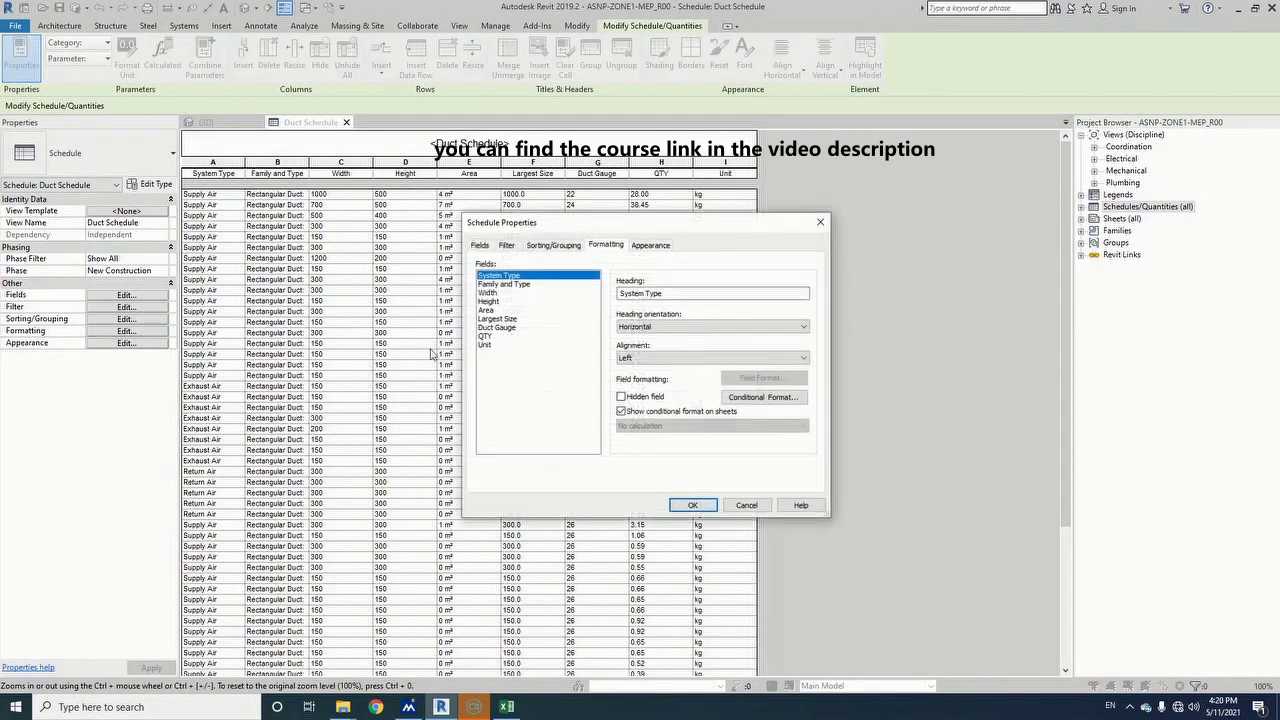
click(552, 245)
click(566, 267)
click(590, 291)
click(491, 284)
click(700, 504)
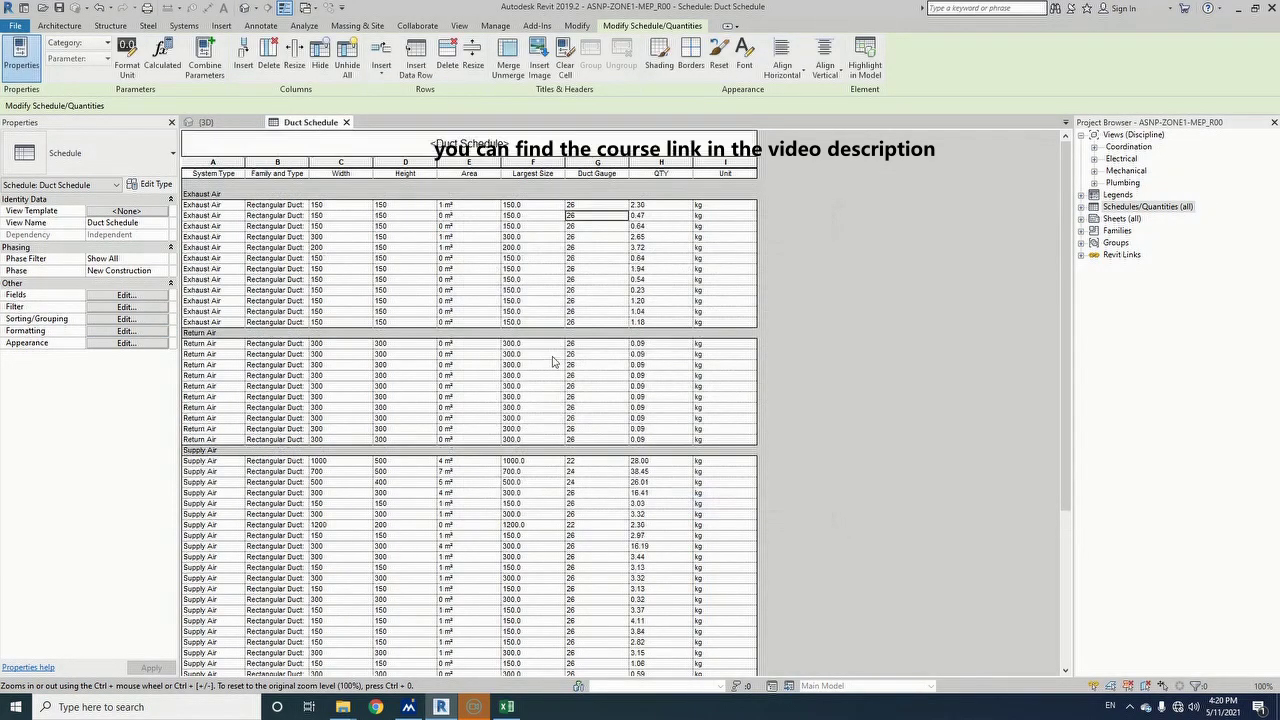
scroll(648, 342, down, 5)
scroll(648, 342, up, 5)
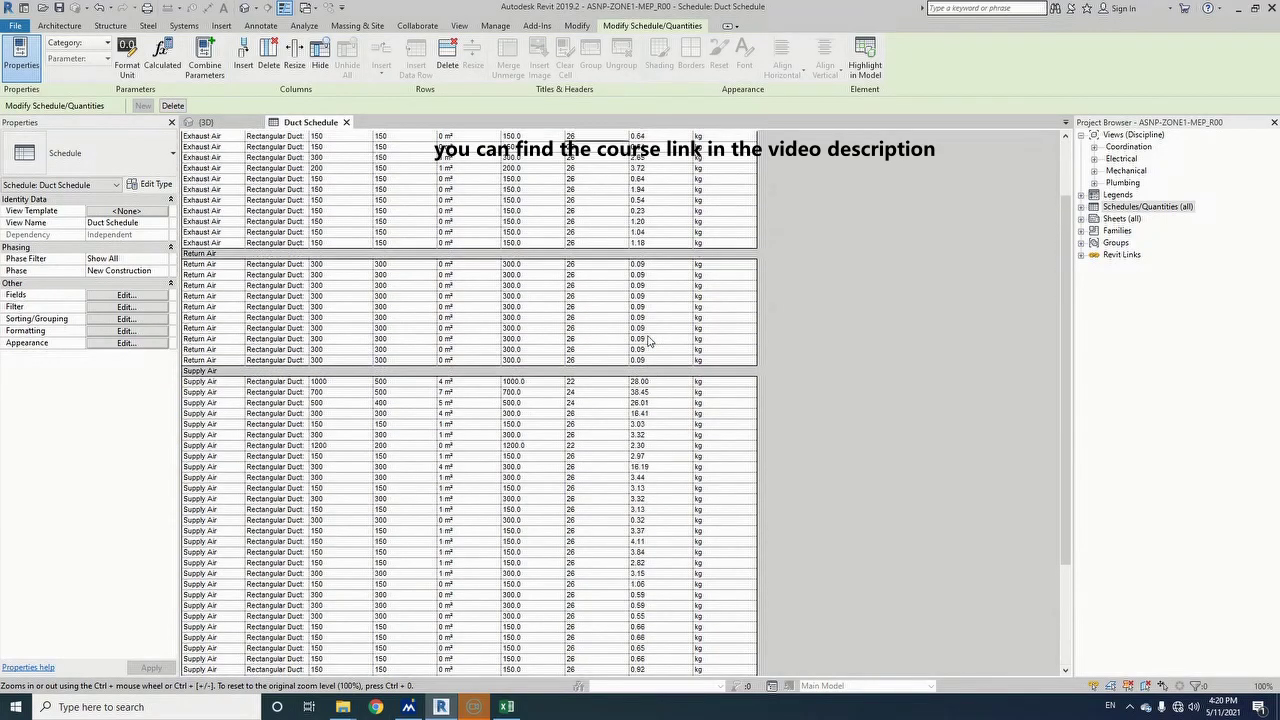
- Set the QTY field's formatting to Calculate totals
click(138, 296)
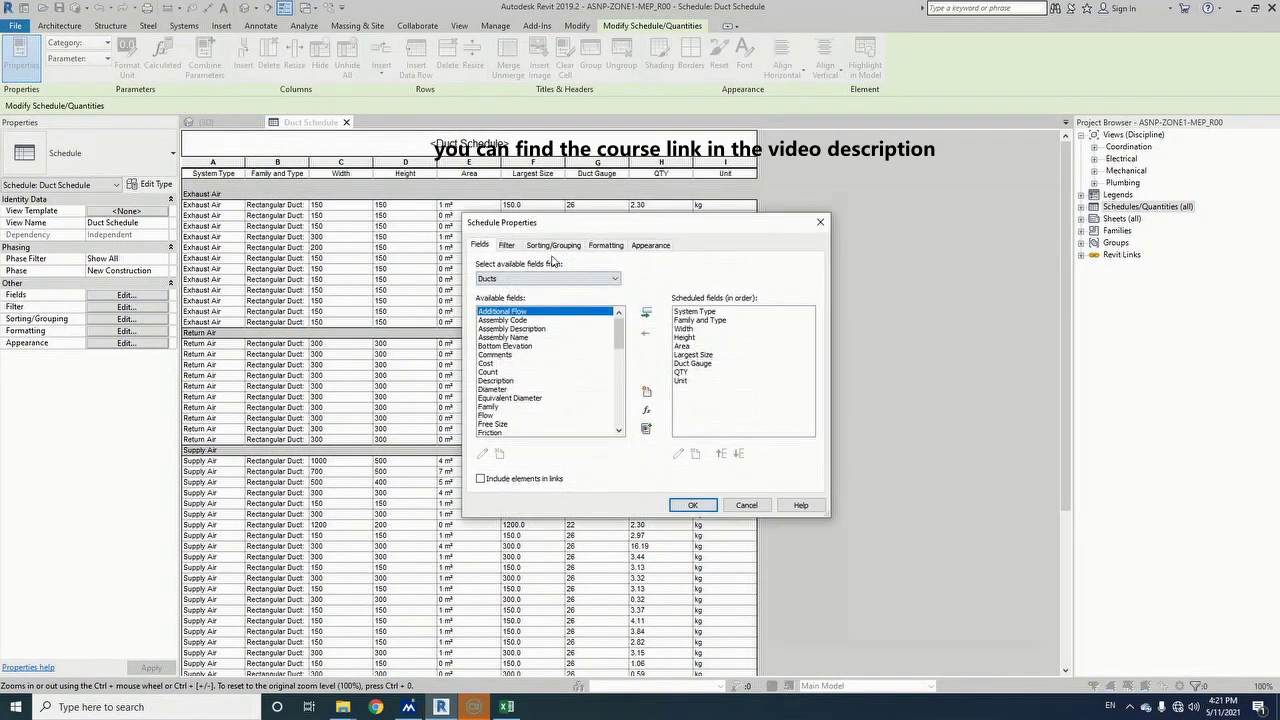
click(596, 247)
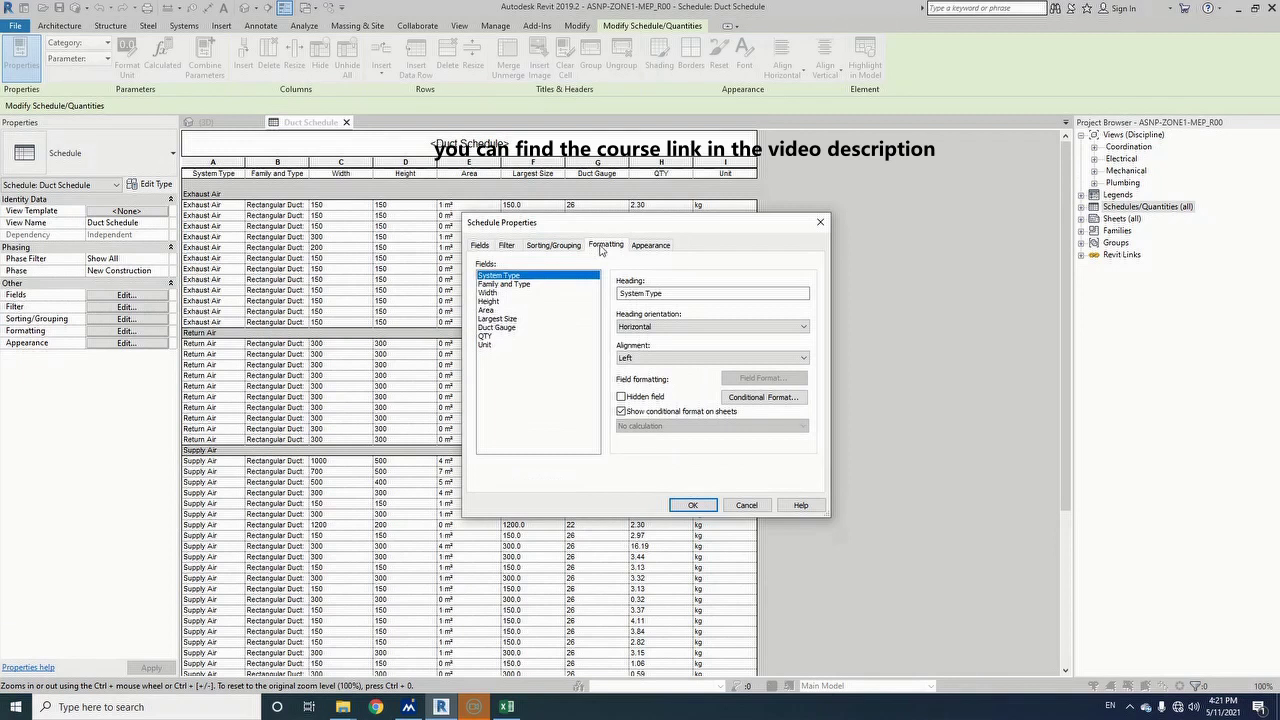
click(492, 337)
click(643, 427)
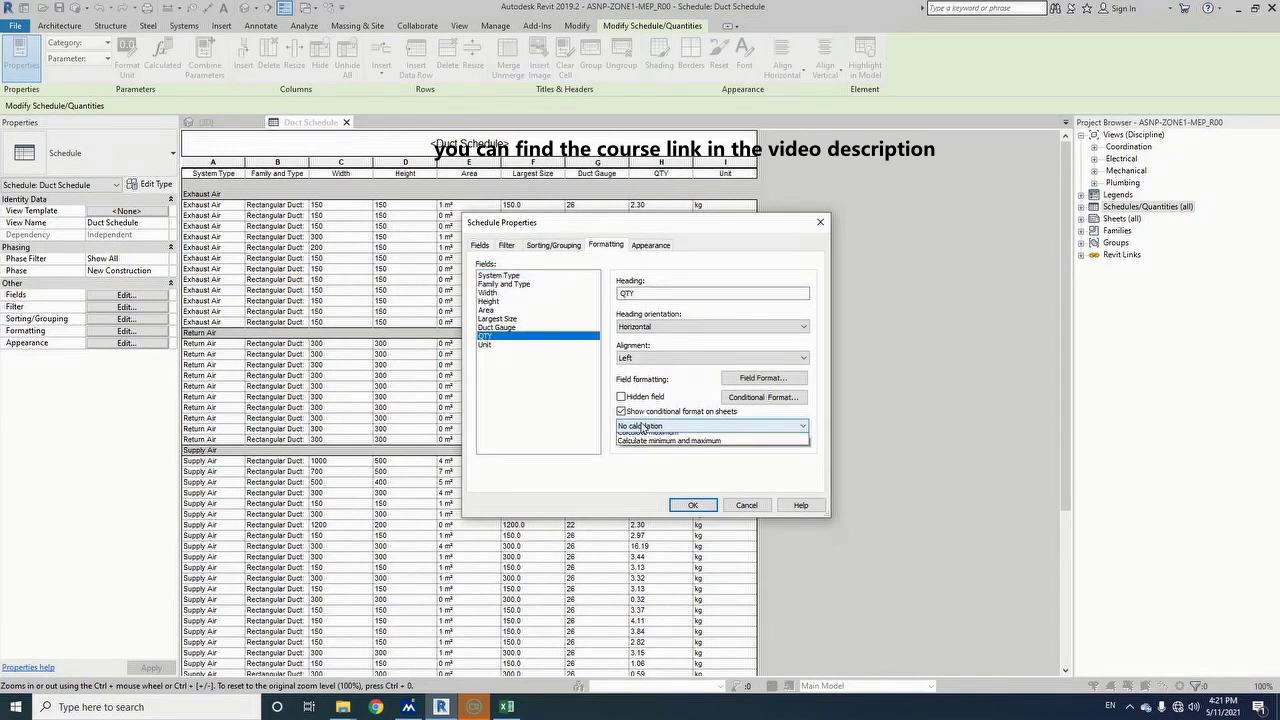
click(665, 445)
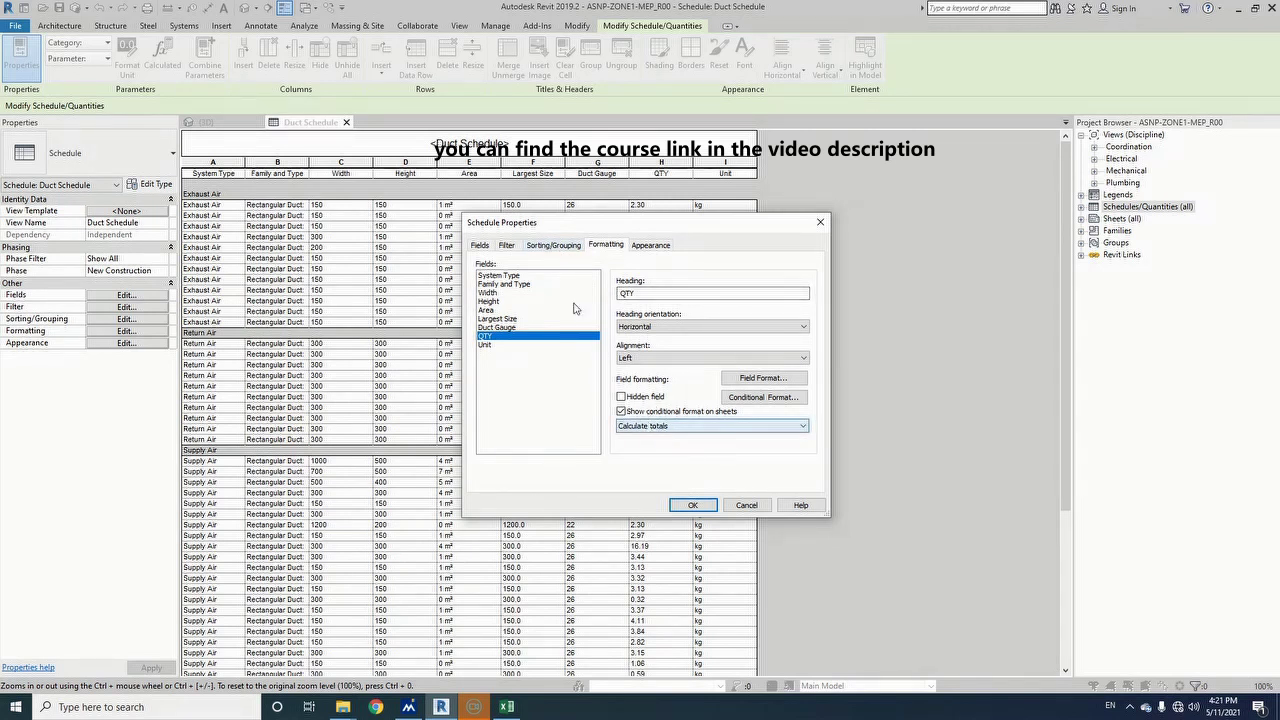
- Add group footers showing totals only beneath each system type
click(556, 247)
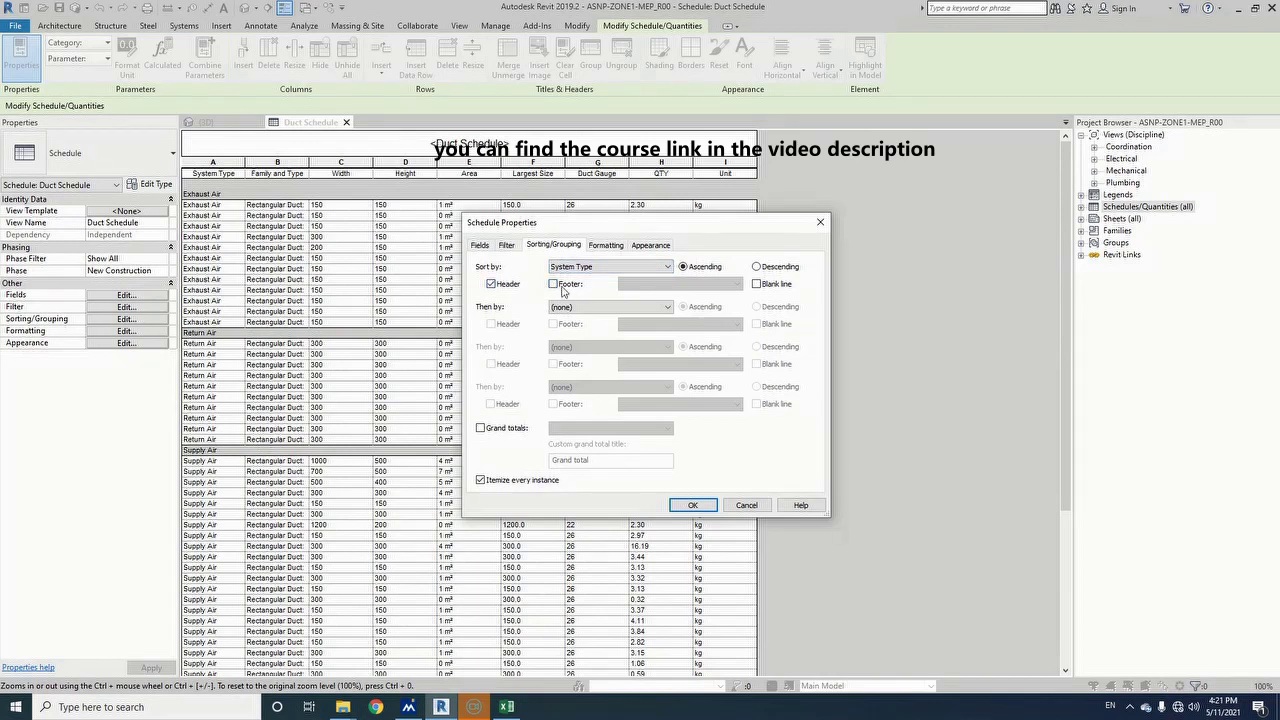
click(563, 289)
click(680, 284)
click(666, 320)
click(690, 506)
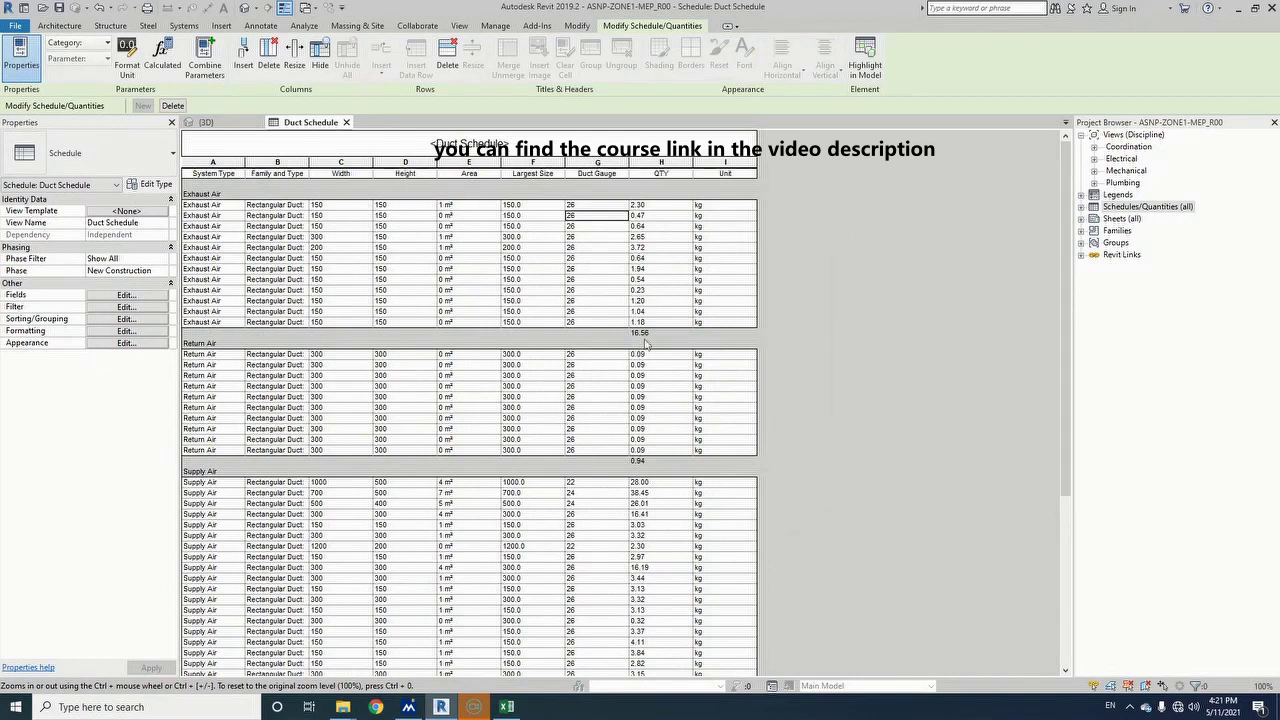
scroll(644, 340, down, 5)
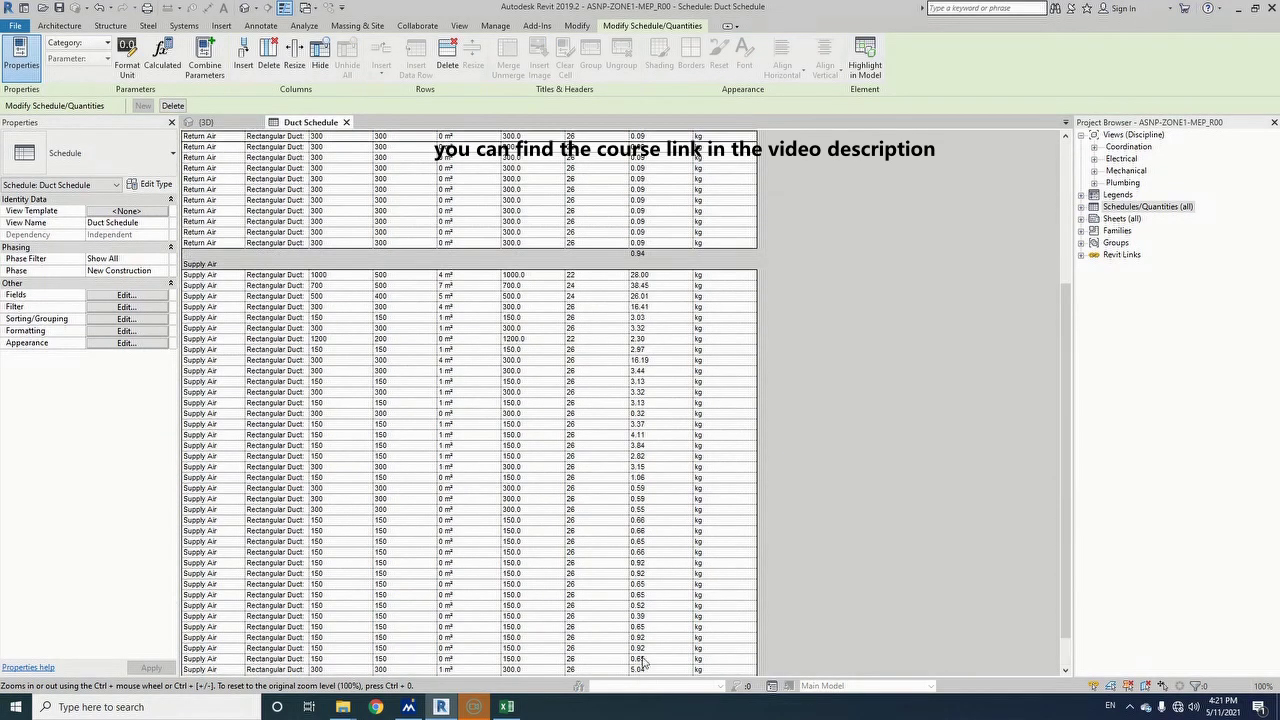
scroll(615, 416, up, 5)
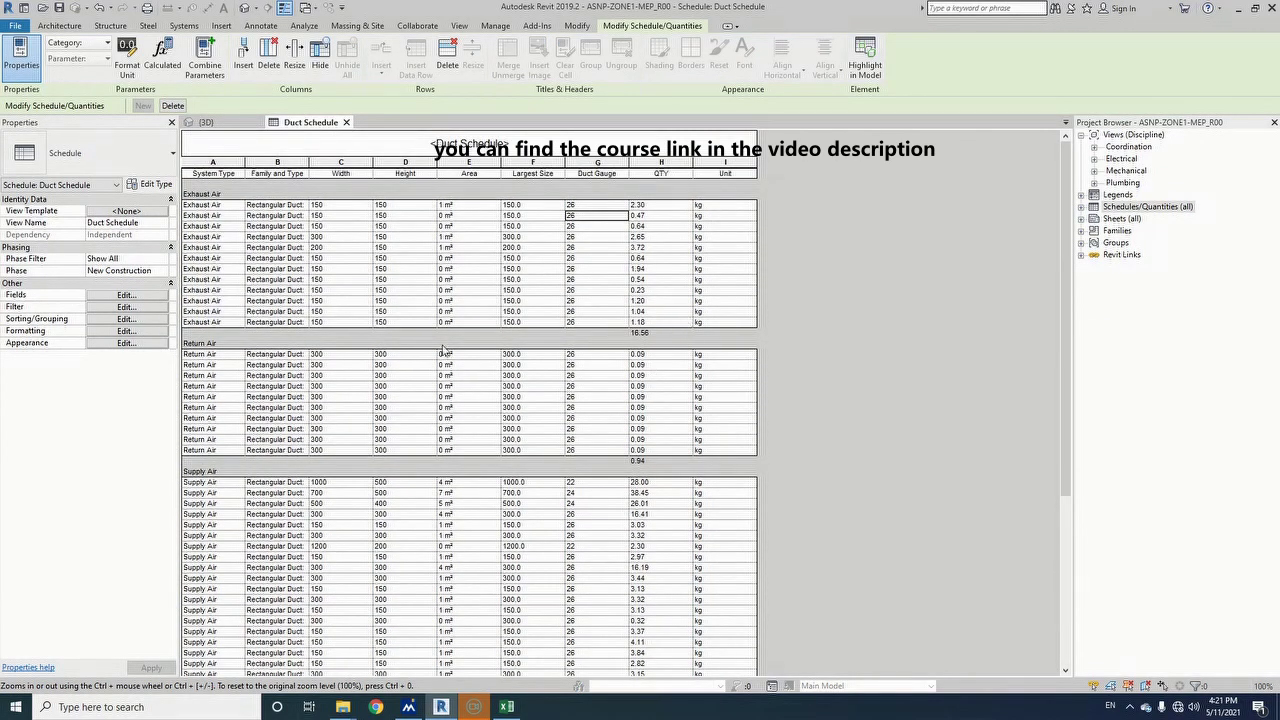
click(141, 309)
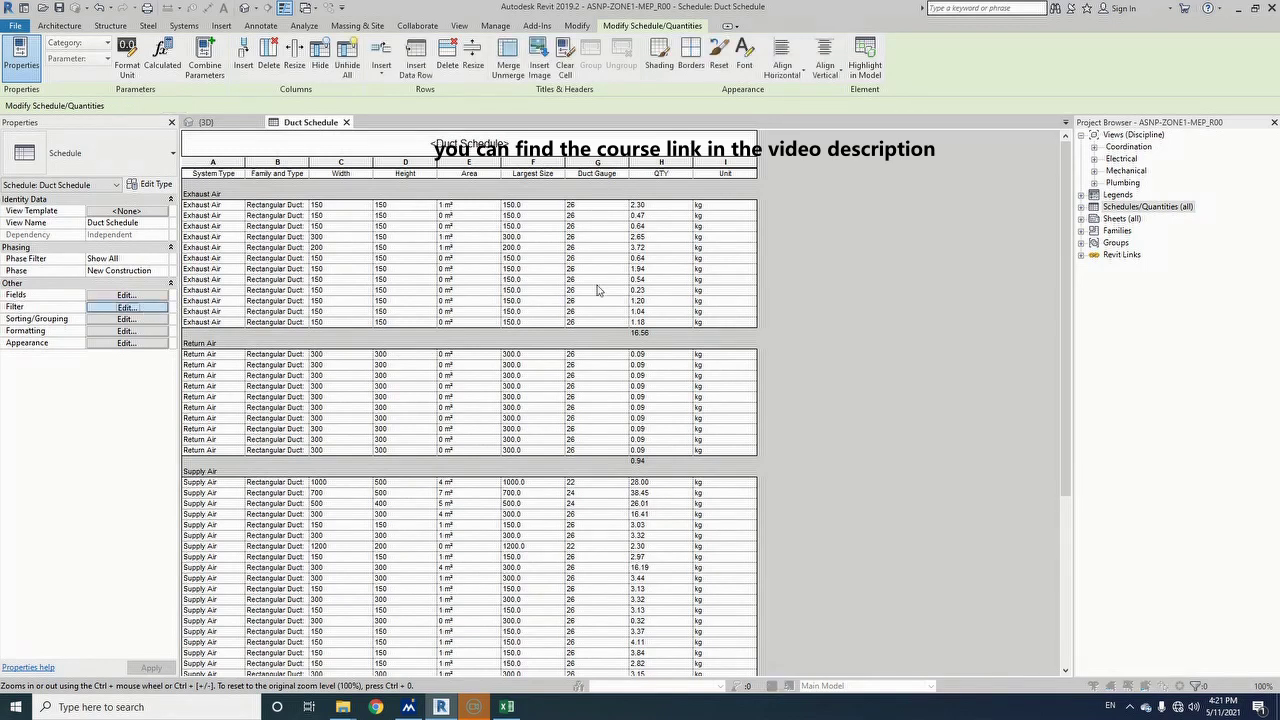
- Filter the schedule to Duct Gauge equals 22, then undo the filter
click(577, 266)
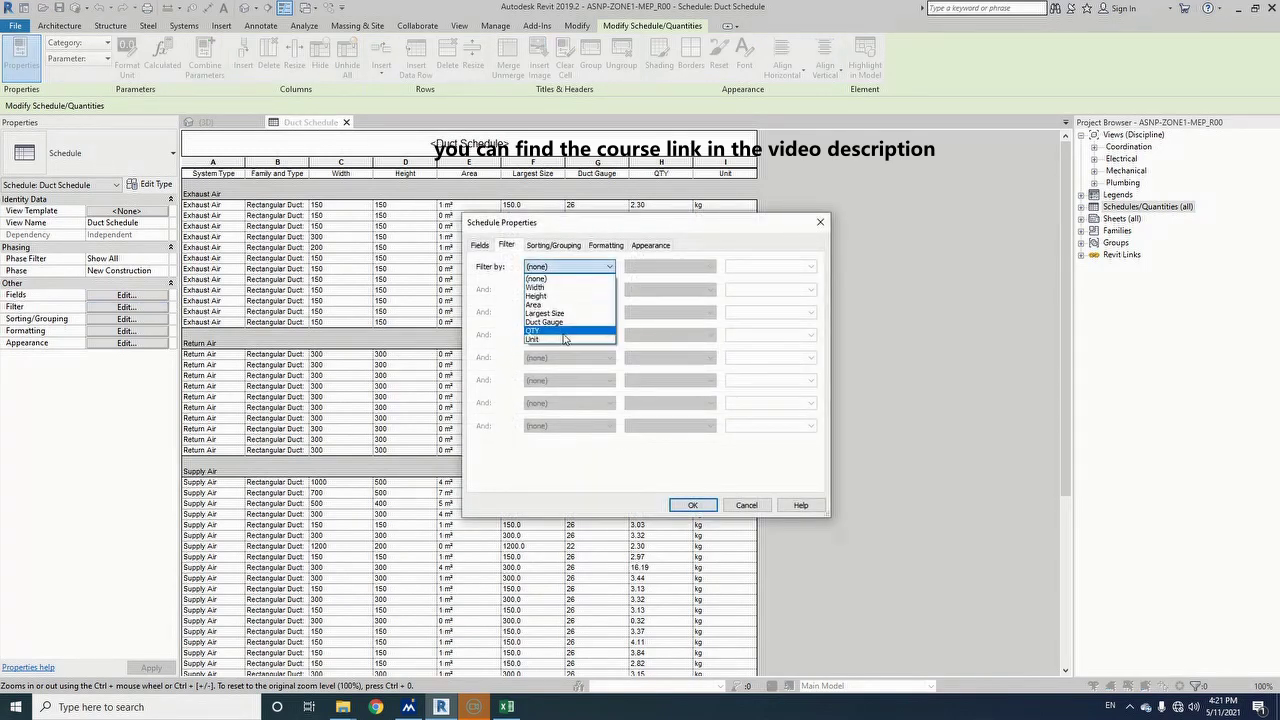
click(552, 322)
click(809, 266)
click(752, 289)
click(692, 505)
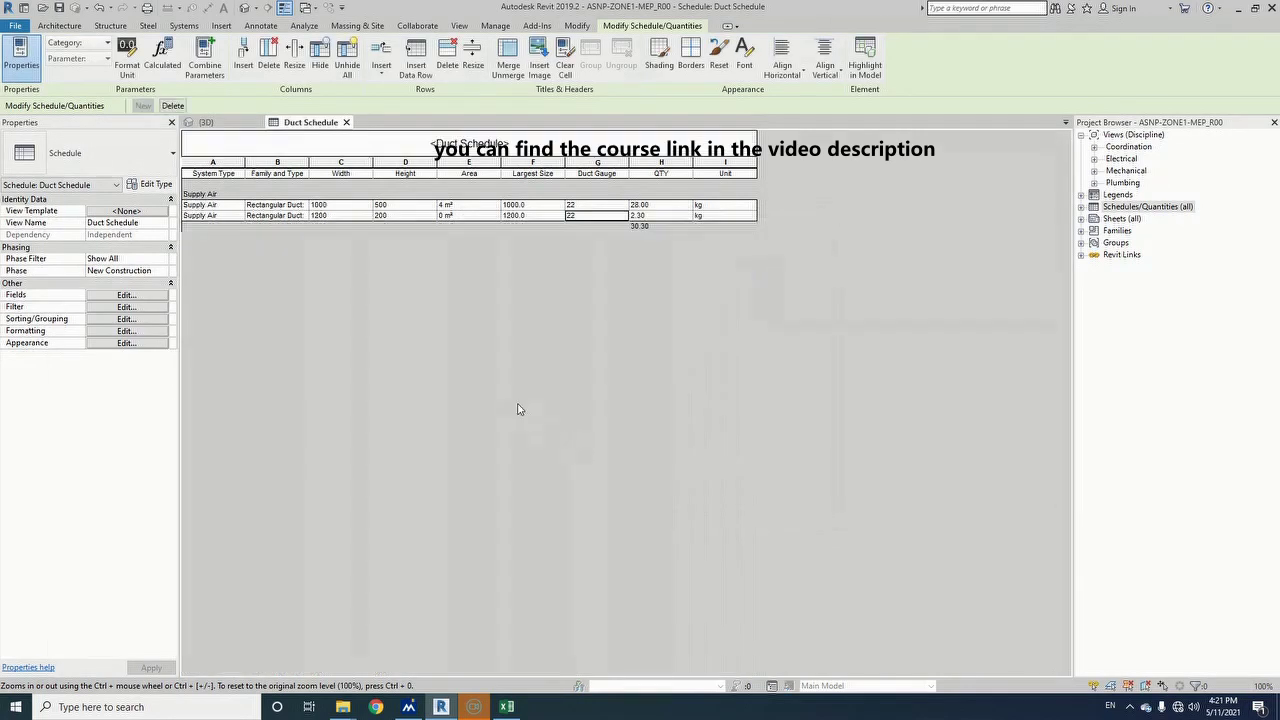
click(99, 7)
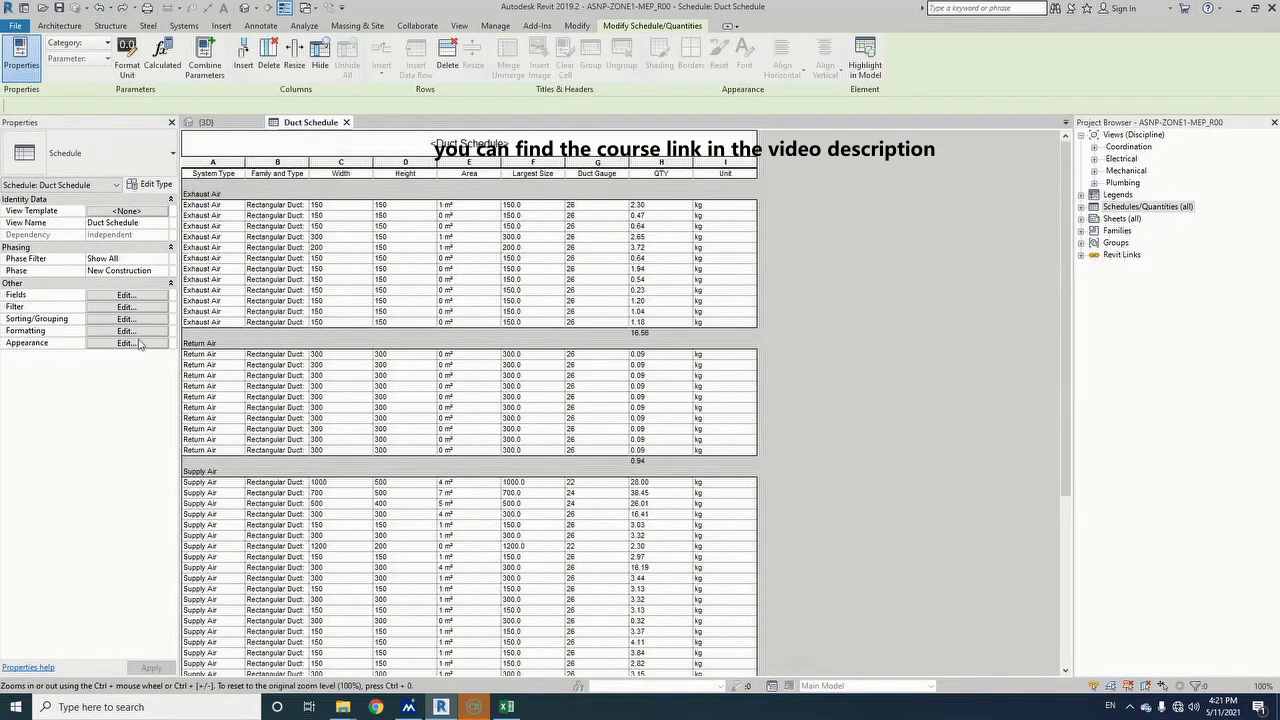
- Review the grid line and body text style options in Appearance, closing without changes
click(126, 343)
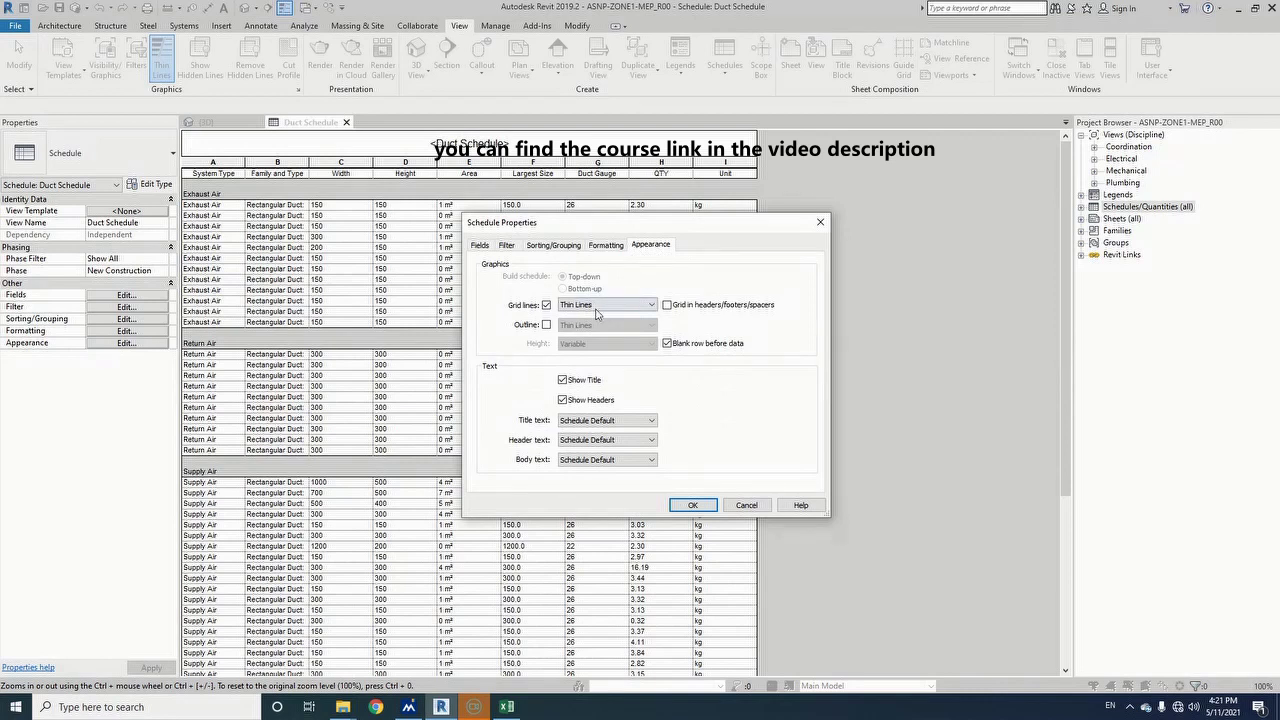
click(605, 304)
click(600, 312)
click(594, 460)
click(594, 460)
click(746, 505)
- Set Sort by to (none) to remove the system type grouping
click(133, 318)
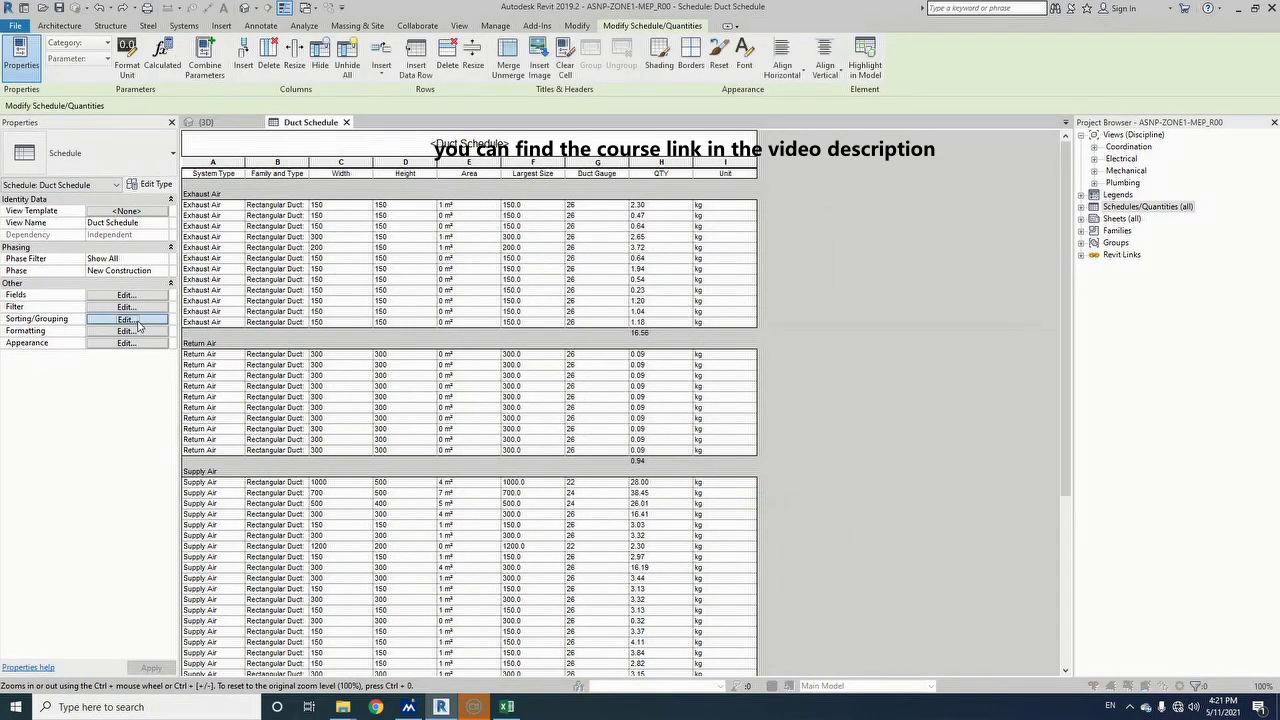
click(580, 266)
click(562, 278)
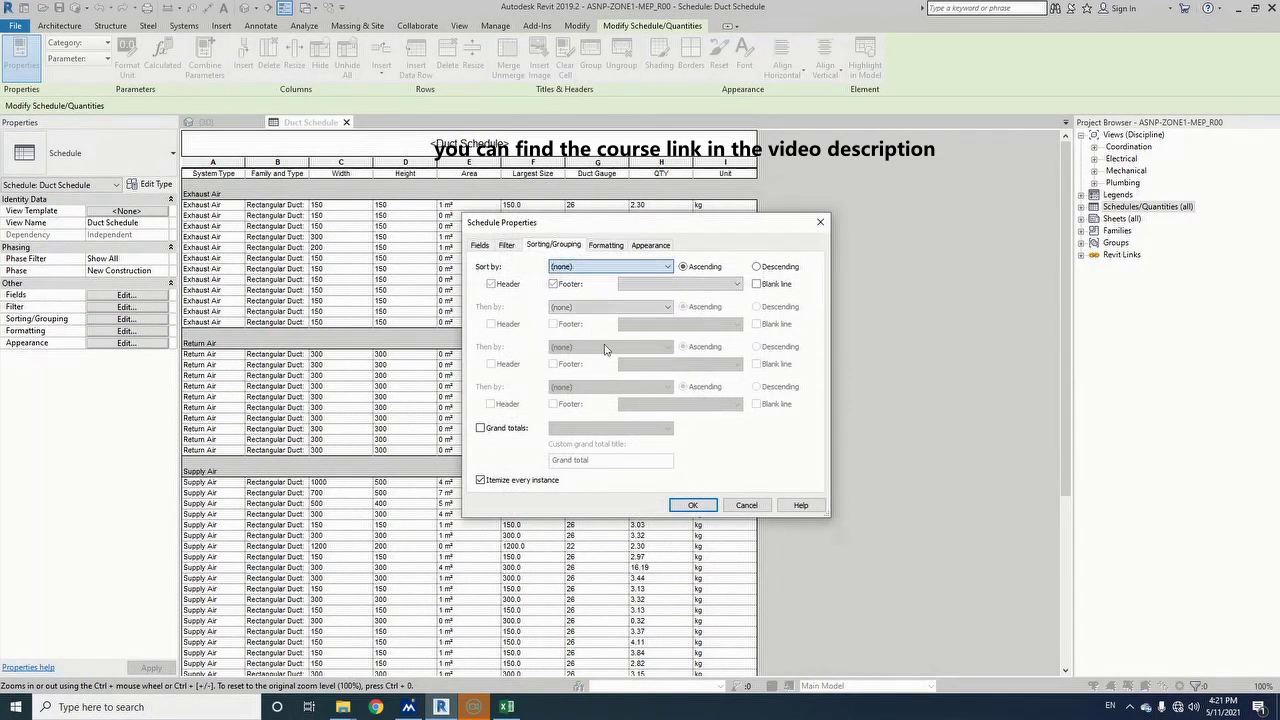
click(692, 505)
scroll(751, 422, down, 10)
scroll(751, 422, up, 15)
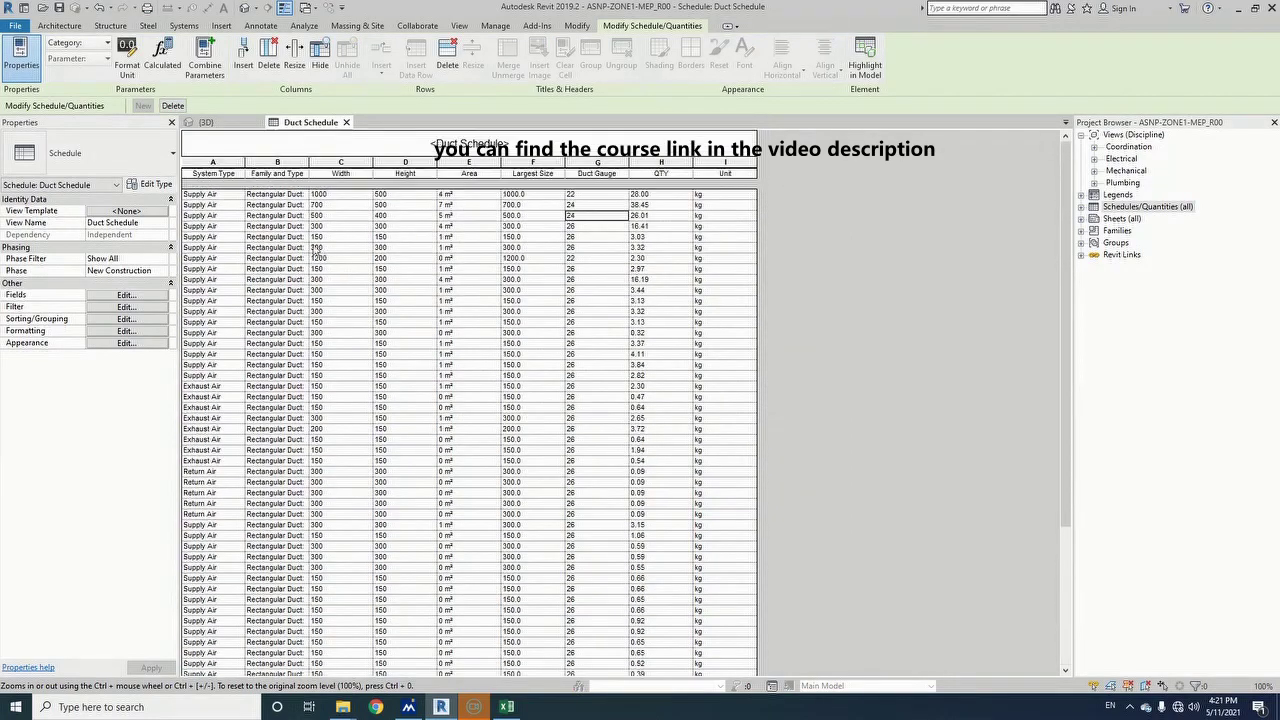